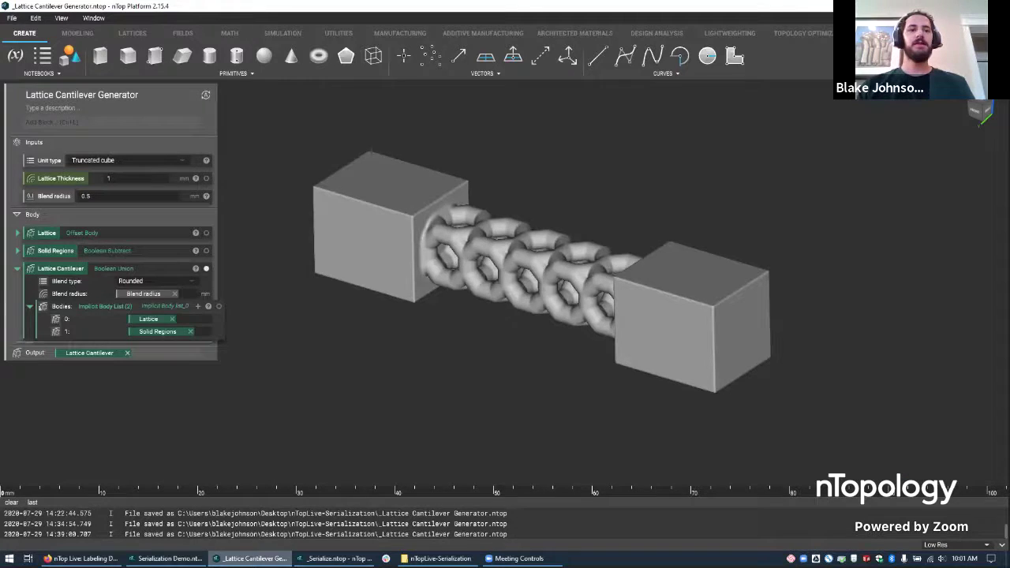
# Step: In the Serialization Demo notebook, display the Bodies block and the Arrayed Bodies block, and examine the lattice cantilevers from several angles
pyautogui.click(169, 559)
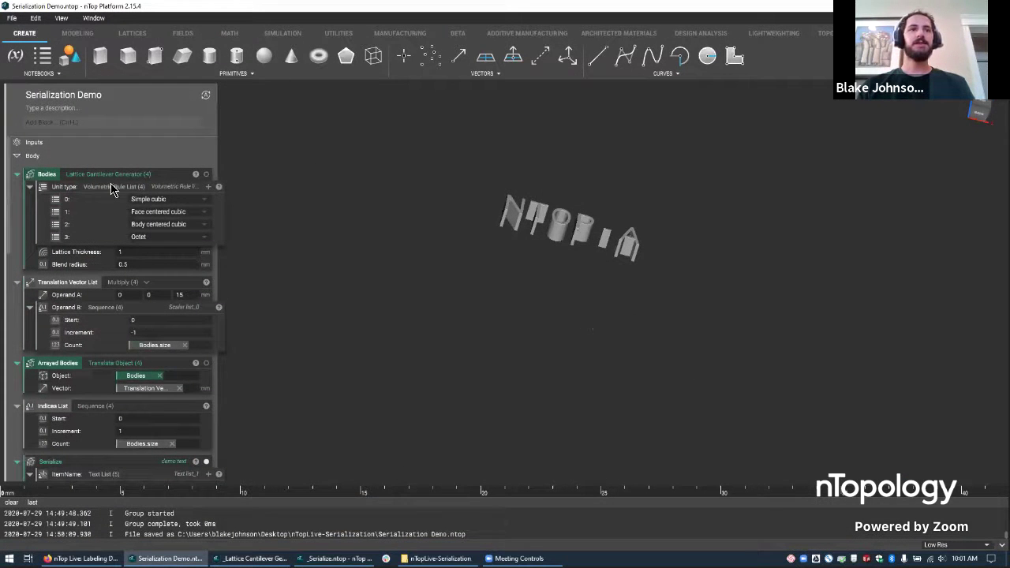
pyautogui.click(115, 194)
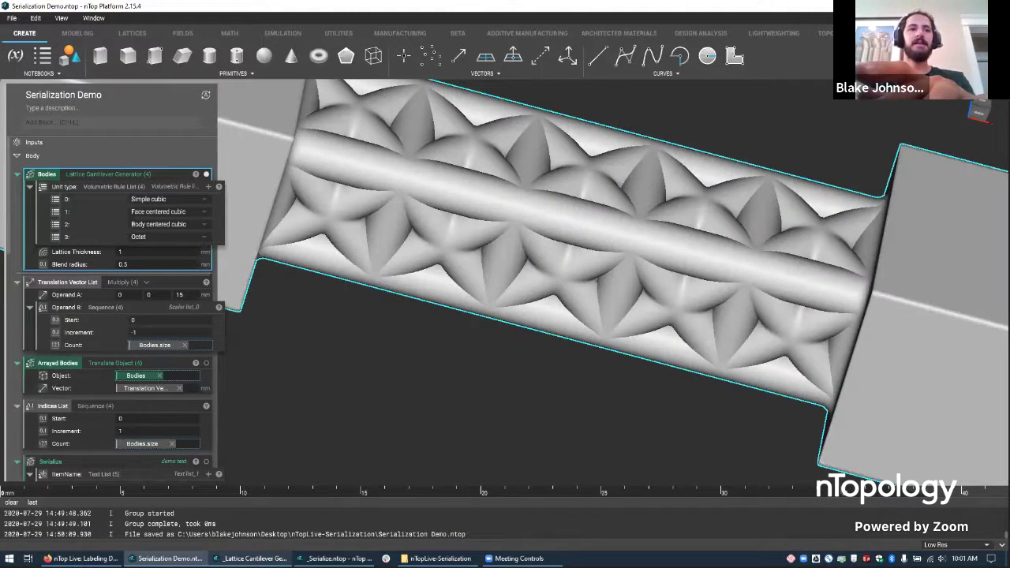
pyautogui.click(124, 369)
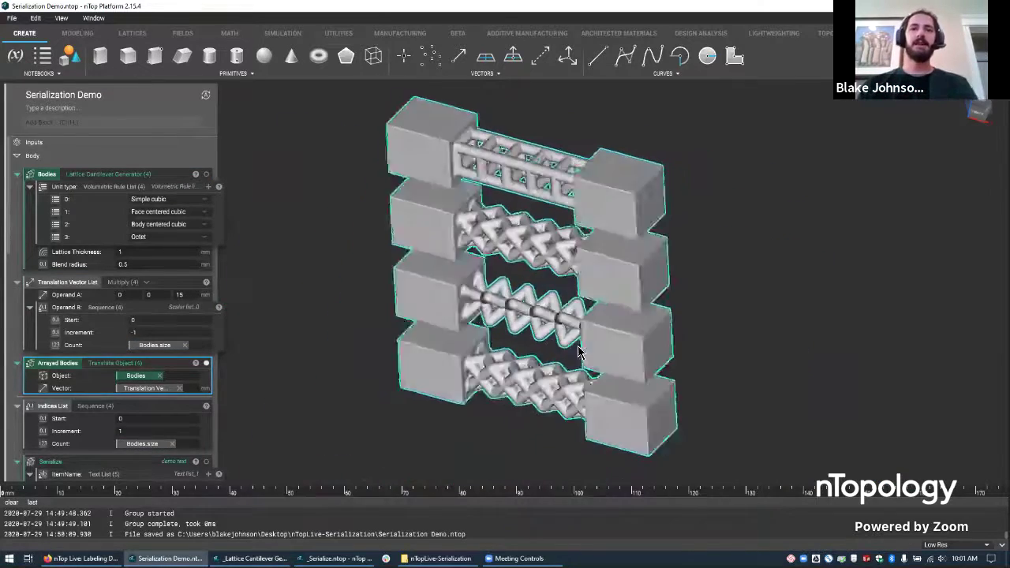
pyautogui.moveTo(578, 352); pyautogui.dragTo(486, 261, button='middle')
pyautogui.moveTo(485, 263); pyautogui.dragTo(511, 334, button='right')
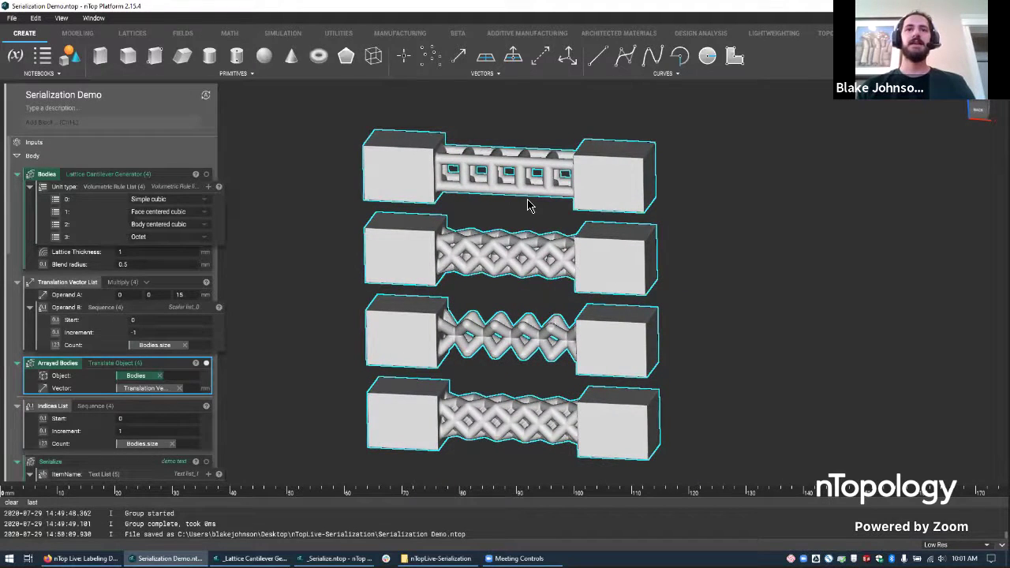
pyautogui.moveTo(532, 210); pyautogui.dragTo(533, 222, button='right')
pyautogui.moveTo(549, 158); pyautogui.dragTo(478, 173, button='right')
pyautogui.moveTo(523, 150); pyautogui.dragTo(535, 175, button='right')
pyautogui.moveTo(476, 204); pyautogui.dragTo(492, 190, button='right')
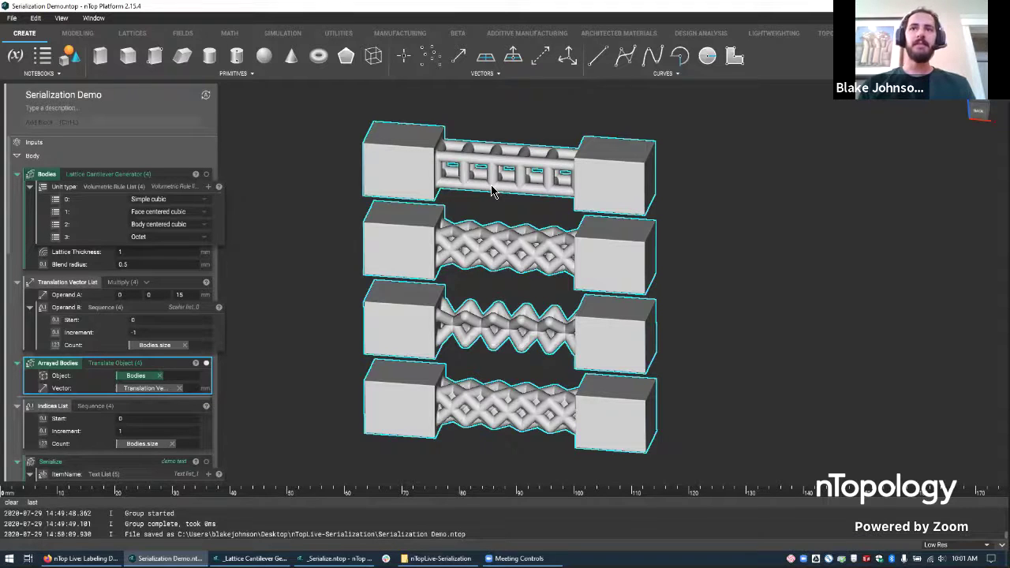
pyautogui.moveTo(568, 217); pyautogui.dragTo(568, 166, button='right')
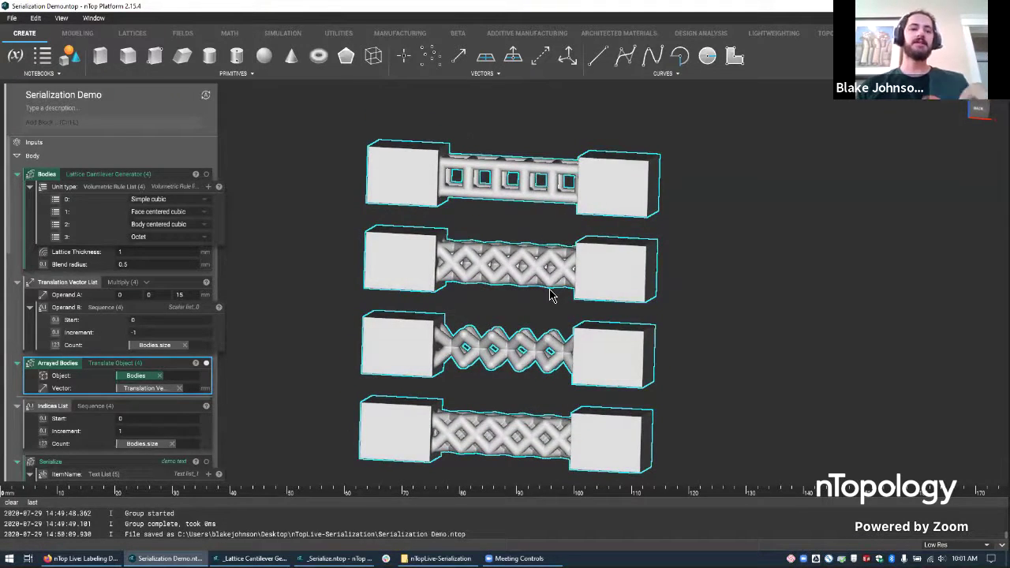
pyautogui.moveTo(551, 295); pyautogui.dragTo(531, 252, button='right')
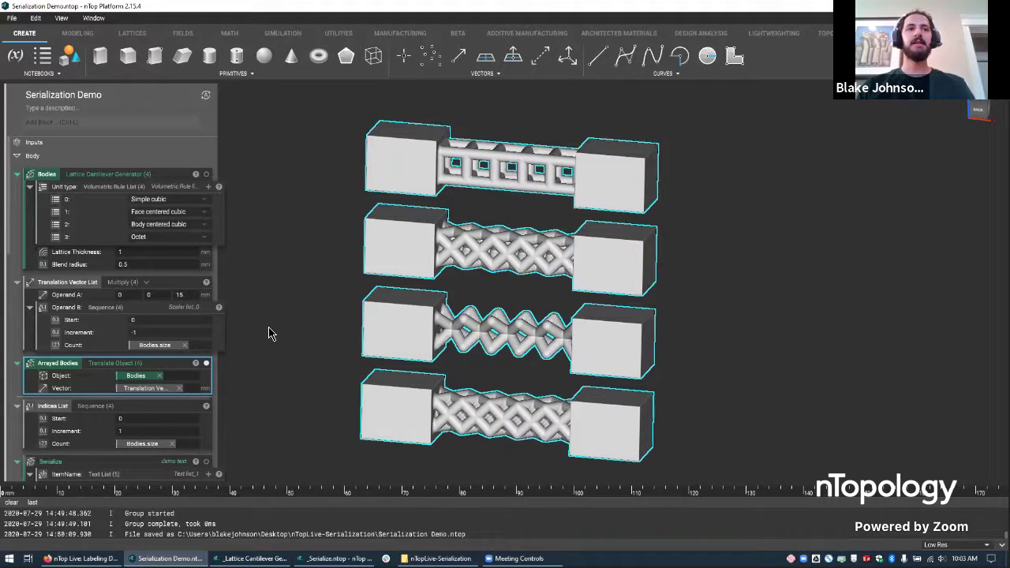
# Step: Select the Bodies block and review how it relates to the arrayed cantilevers
pyautogui.click(127, 174)
pyautogui.moveTo(436, 334); pyautogui.dragTo(506, 354, button='right')
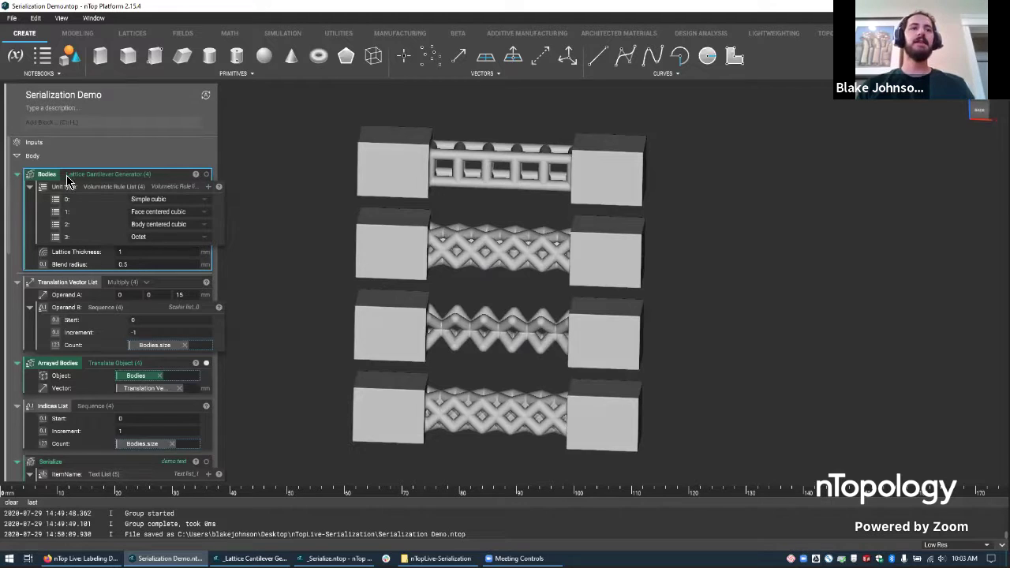
pyautogui.click(274, 219)
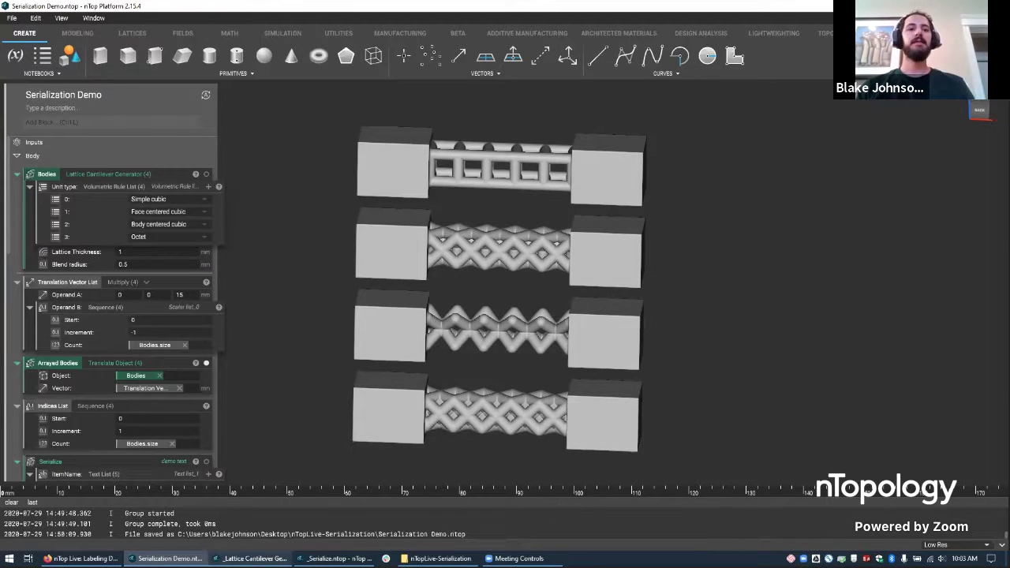
# Step: Switch to the Lattice Cantilever Generator notebook and examine the single cantilever model
pyautogui.click(252, 558)
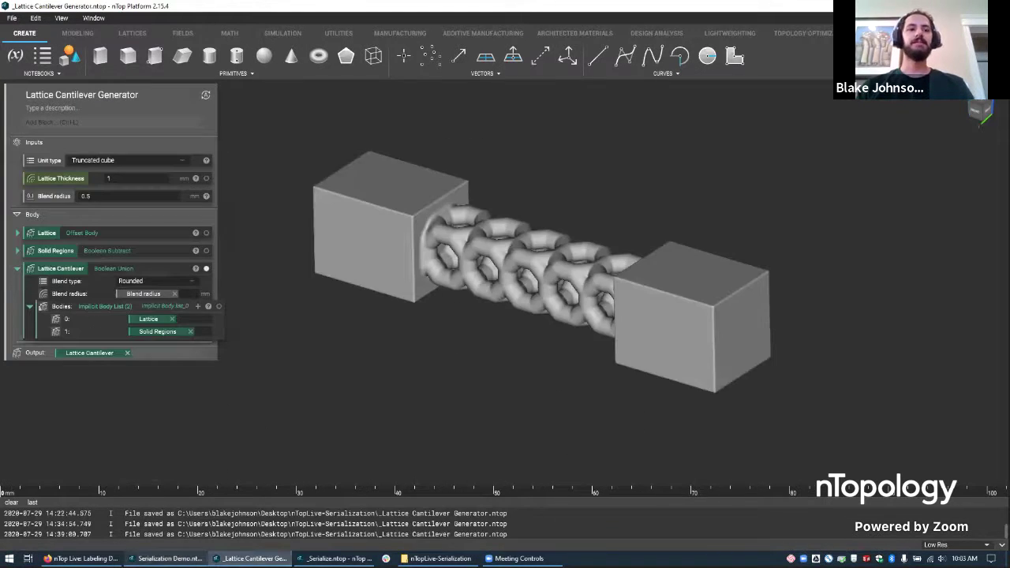
pyautogui.click(168, 558)
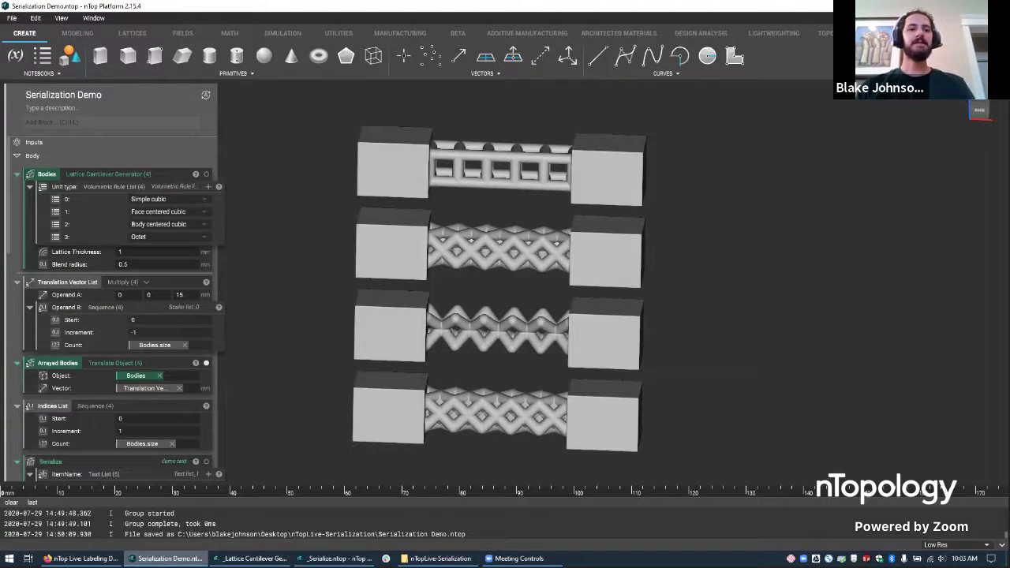
pyautogui.click(253, 558)
pyautogui.moveTo(339, 366); pyautogui.dragTo(361, 328, button='middle')
pyautogui.moveTo(564, 226); pyautogui.dragTo(545, 268, button='right')
pyautogui.moveTo(664, 305); pyautogui.dragTo(631, 293, button='right')
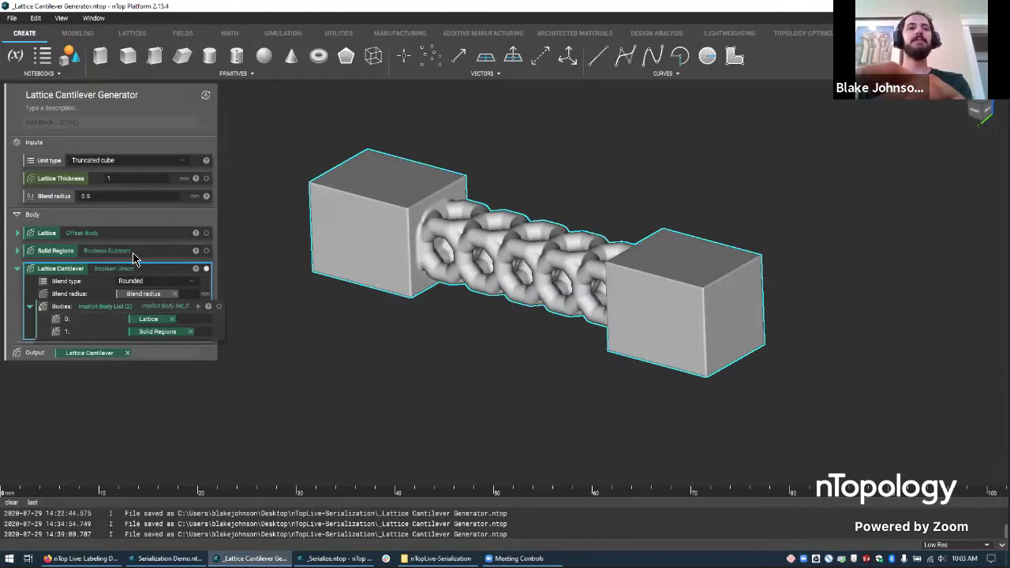
# Step: Display the Lattice, Solid Regions and Lattice Cantilever blocks in turn and review the Blend radius input
pyautogui.click(131, 233)
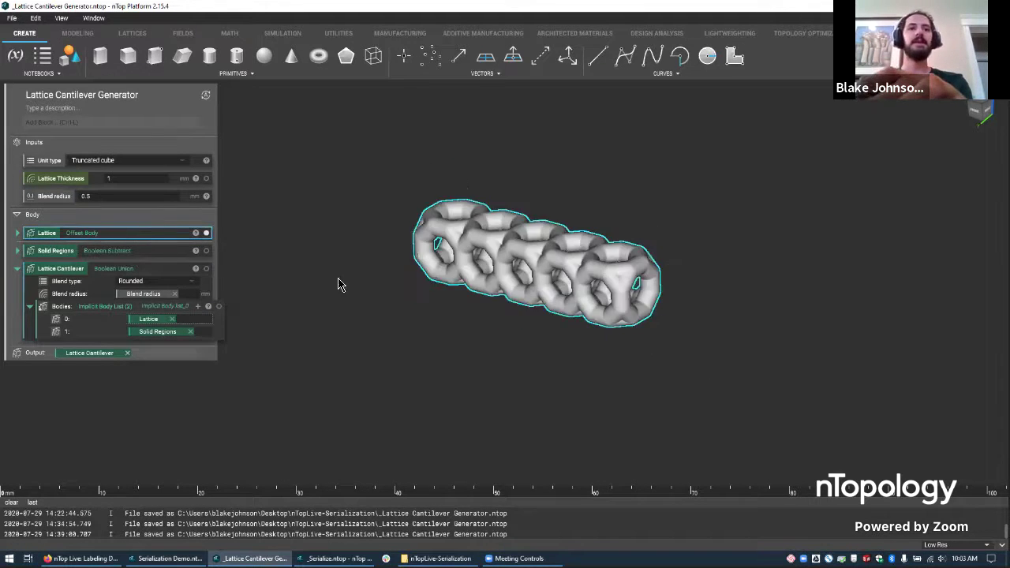
pyautogui.click(150, 250)
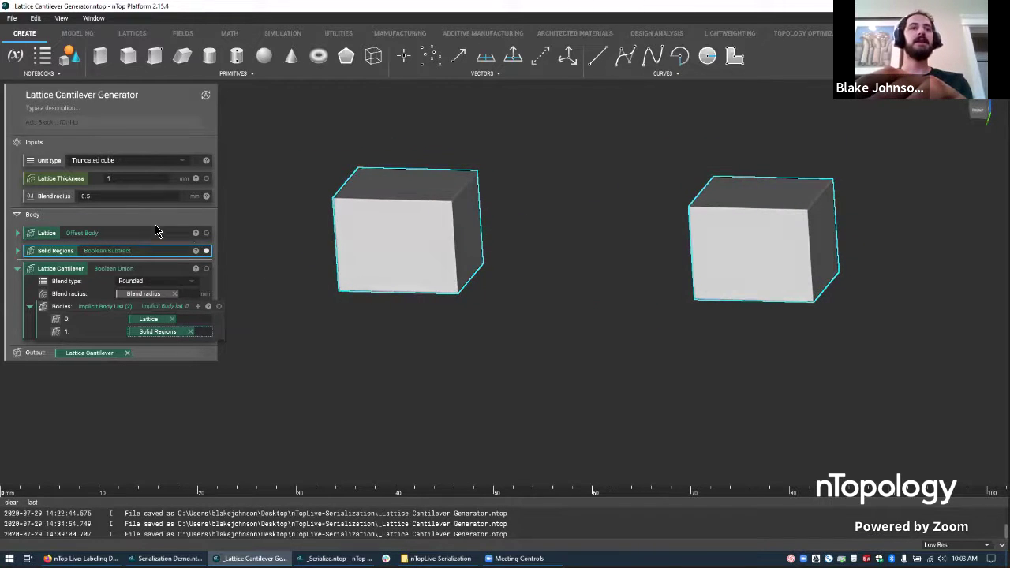
pyautogui.click(79, 270)
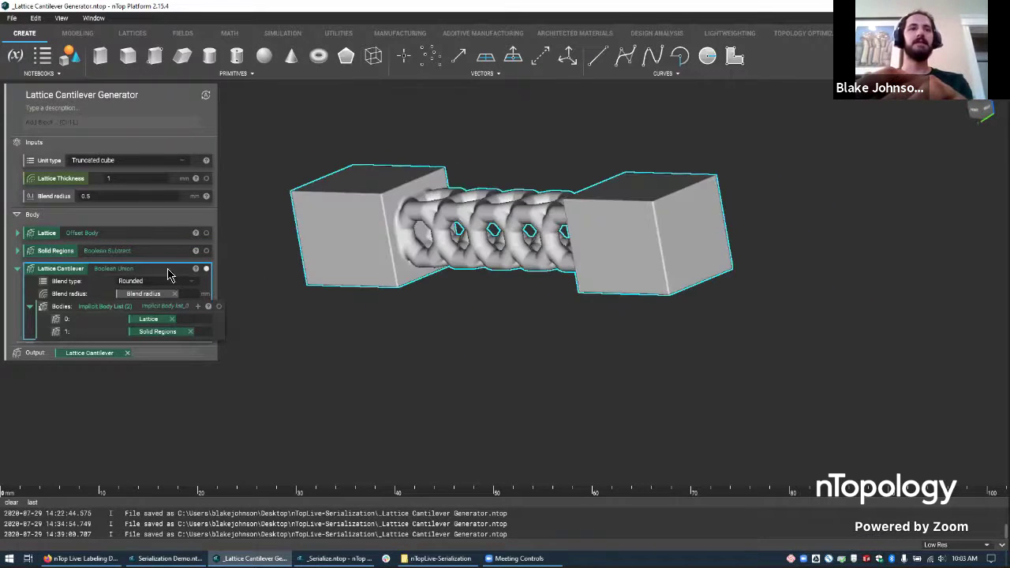
pyautogui.click(60, 199)
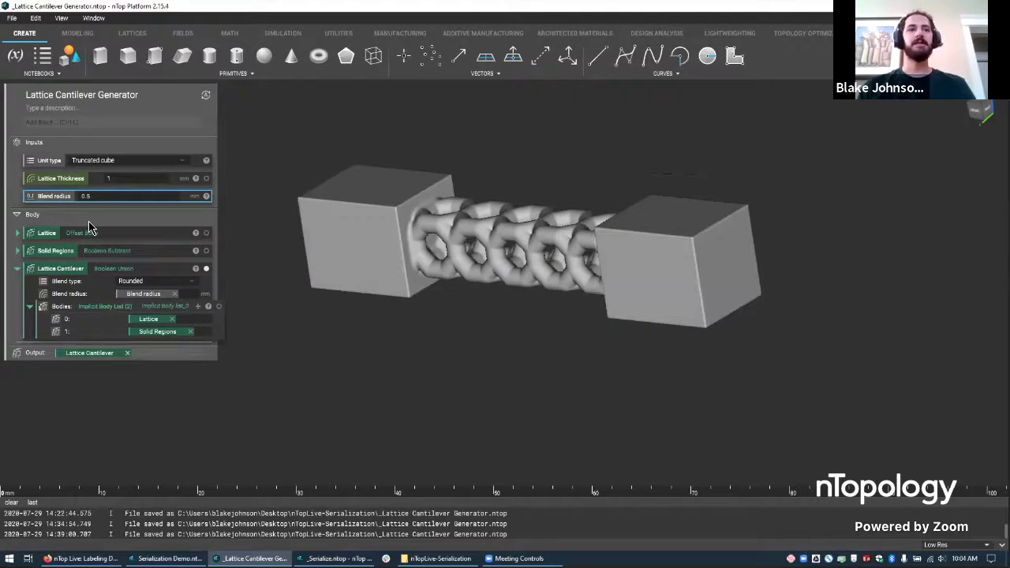
pyautogui.moveTo(640, 302); pyautogui.dragTo(655, 266, button='right')
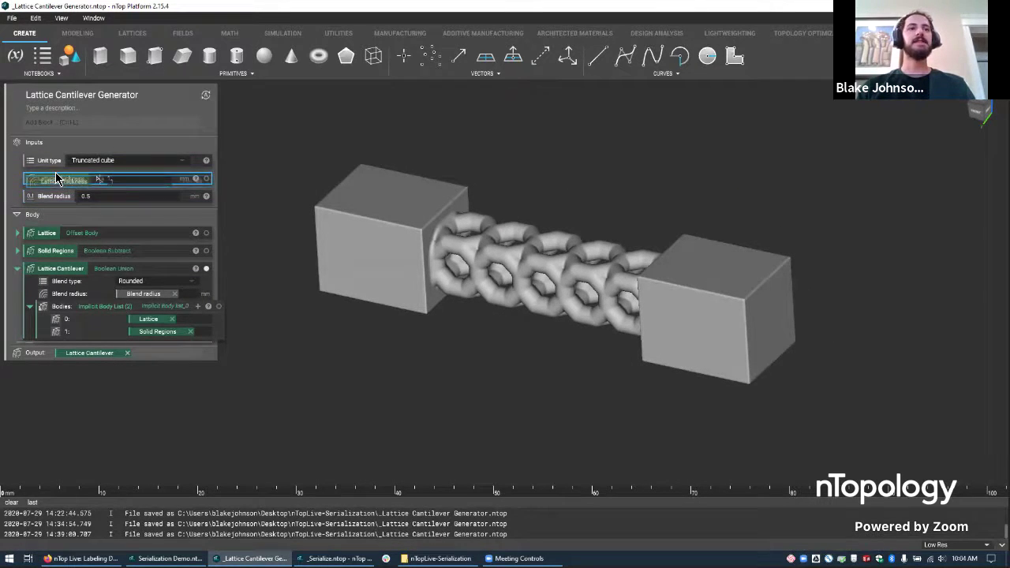
# Step: Set the Unit type input to Simple cubic and save the Lattice Cantilever Generator notebook
pyautogui.click(93, 162)
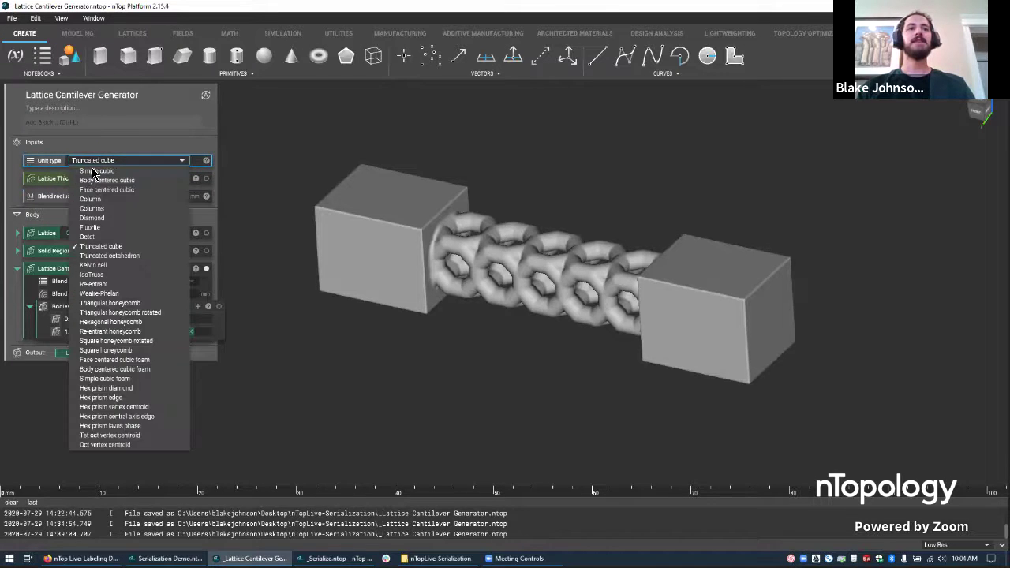
pyautogui.click(96, 170)
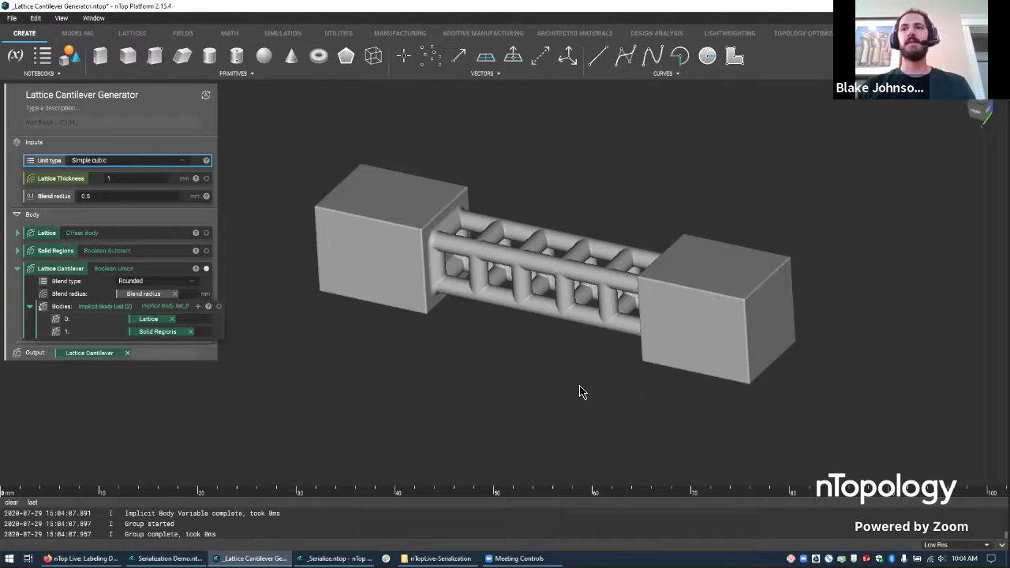
pyautogui.moveTo(566, 383); pyautogui.dragTo(497, 316, button='right')
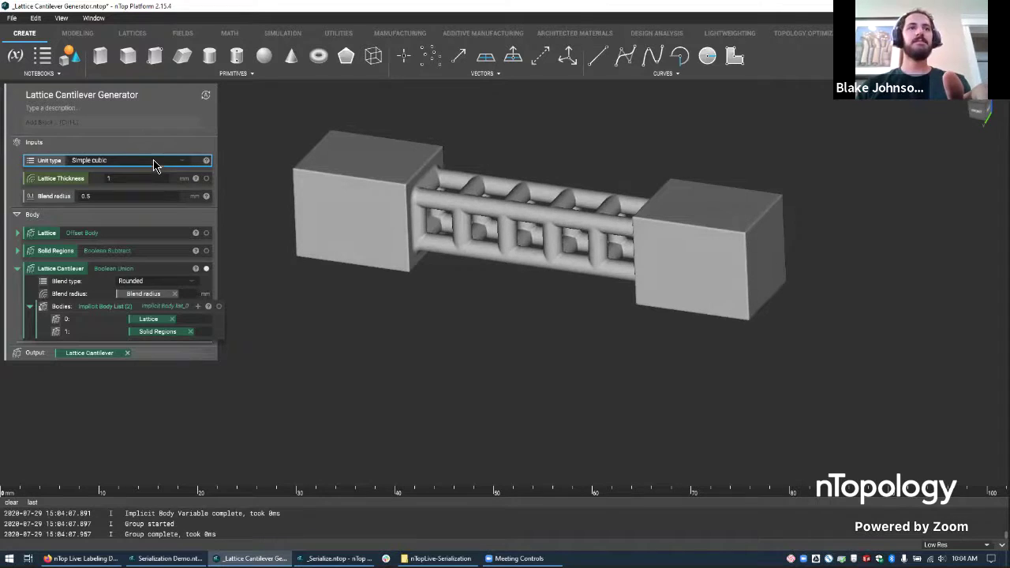
pyautogui.click(12, 19)
pyautogui.click(23, 51)
# Step: Switch to the Serialization Demo notebook and view the files available for import without importing any
pyautogui.hotkey('alt', 'Tab')
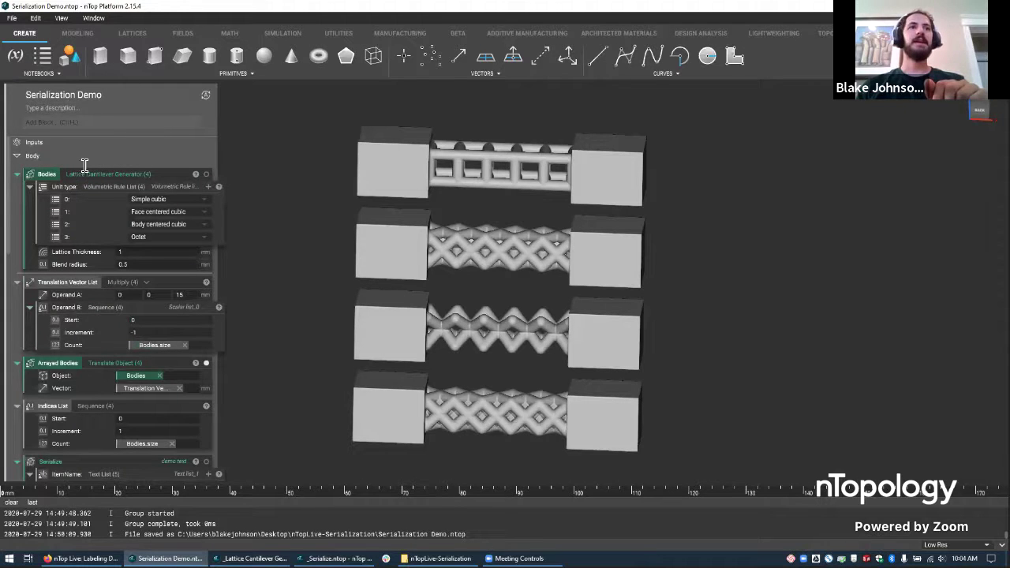
pyautogui.click(12, 19)
pyautogui.click(24, 71)
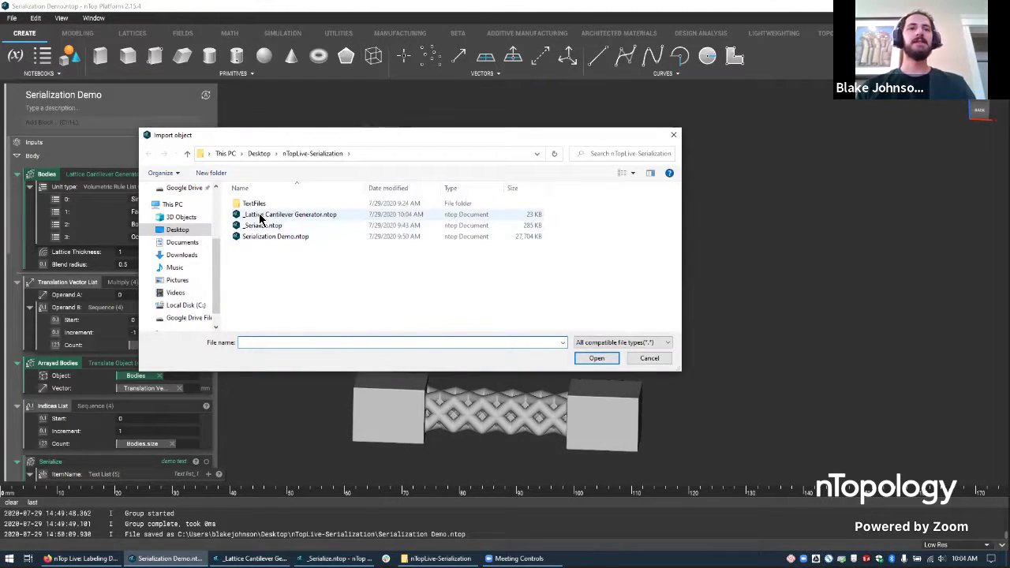
pyautogui.click(650, 358)
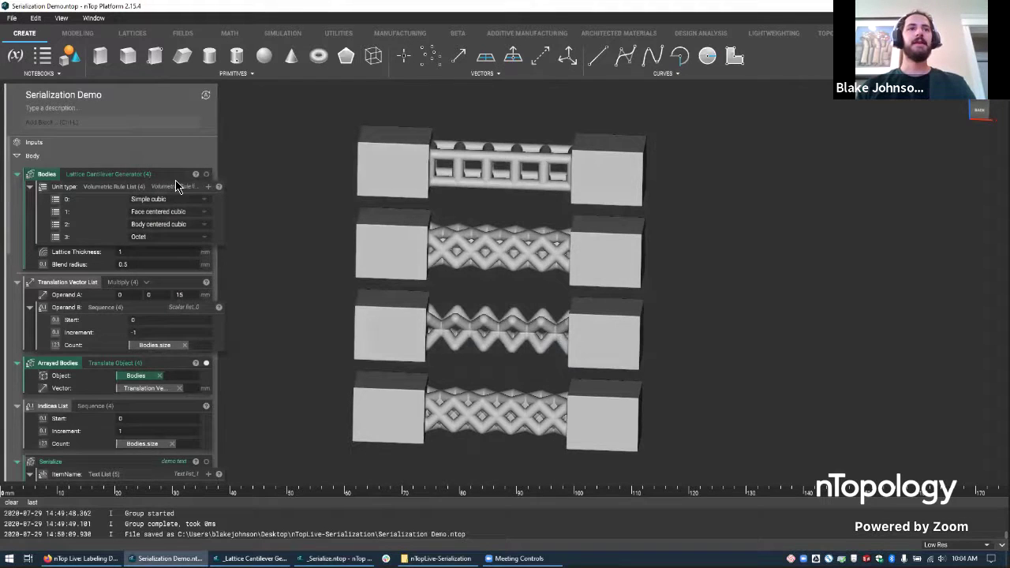
# Step: Add a Lattice Cantilever Generator block to the Serialization Demo notebook
pyautogui.click(146, 125)
pyautogui.write('l')
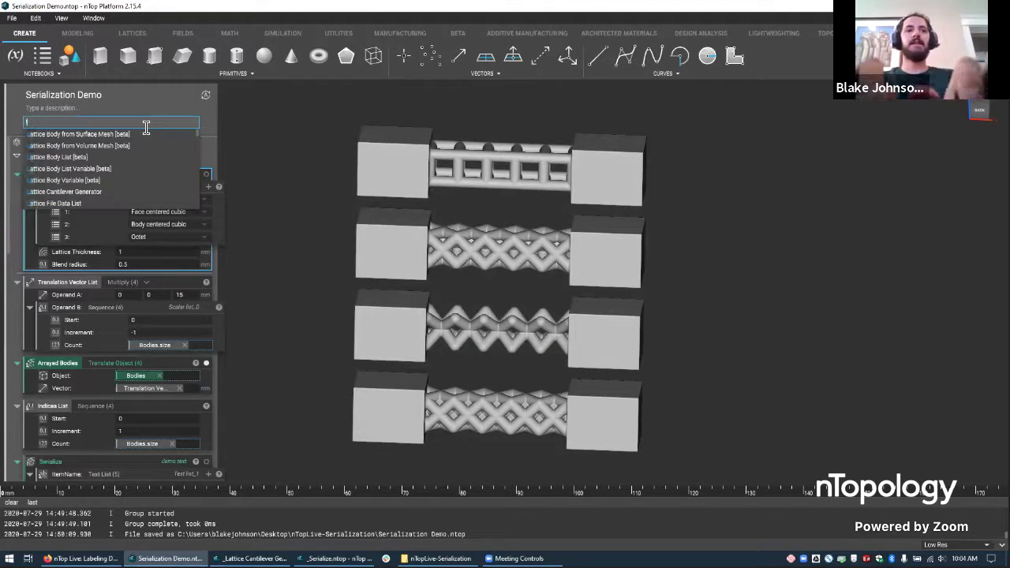
pyautogui.write('attice ge')
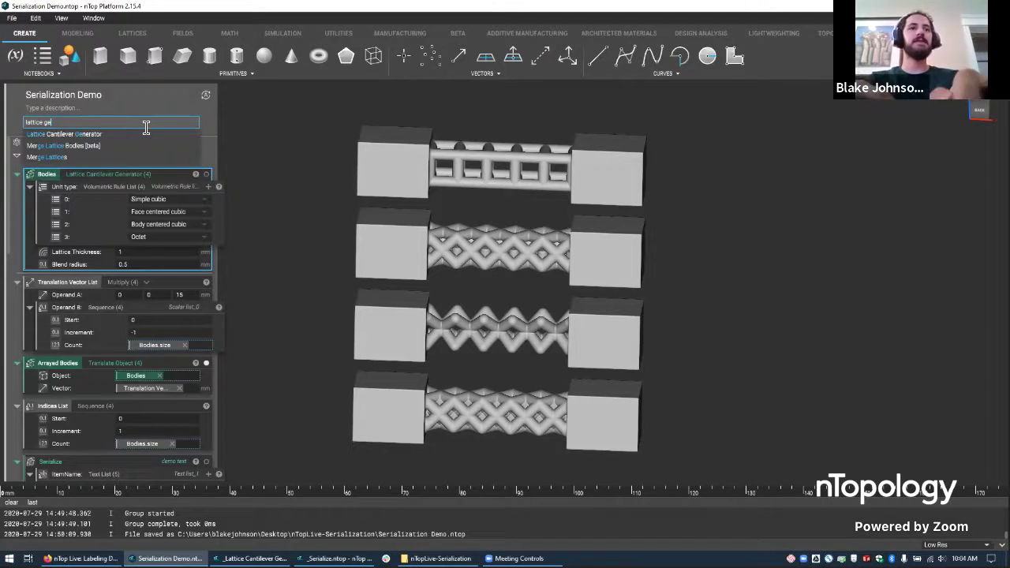
pyautogui.press('Up')
pyautogui.press('Up')
pyautogui.press('Up')
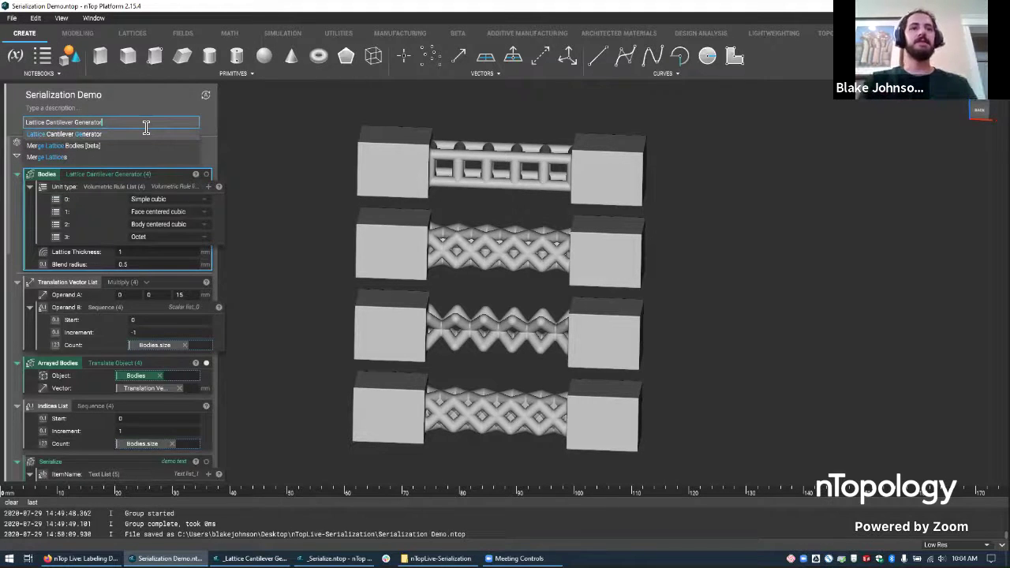
pyautogui.press('Return')
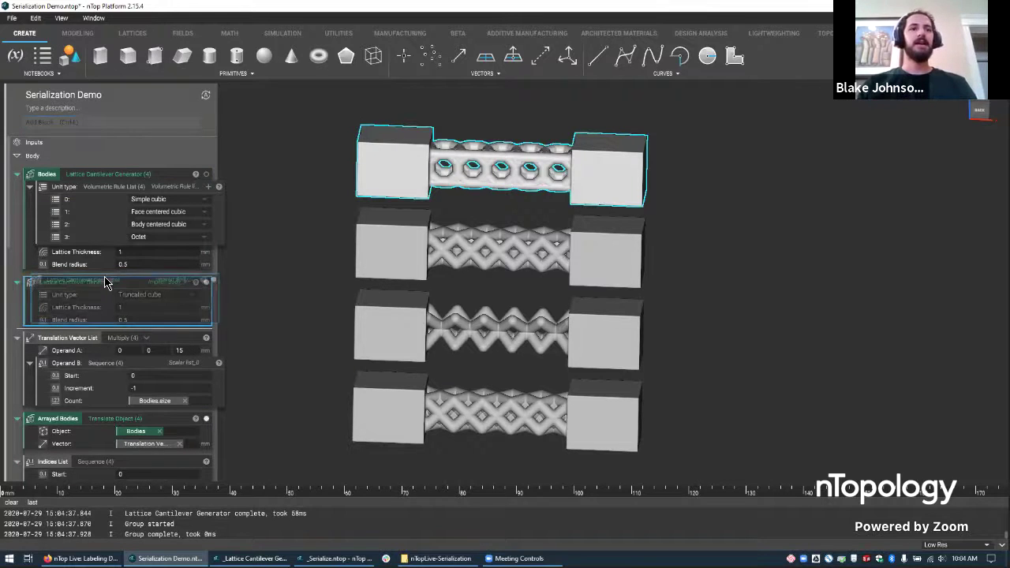
# Step: Compare the added Lattice Cantilever Generator block with its source notebook, and delete it from the Serialization Demo notebook
pyautogui.click(251, 558)
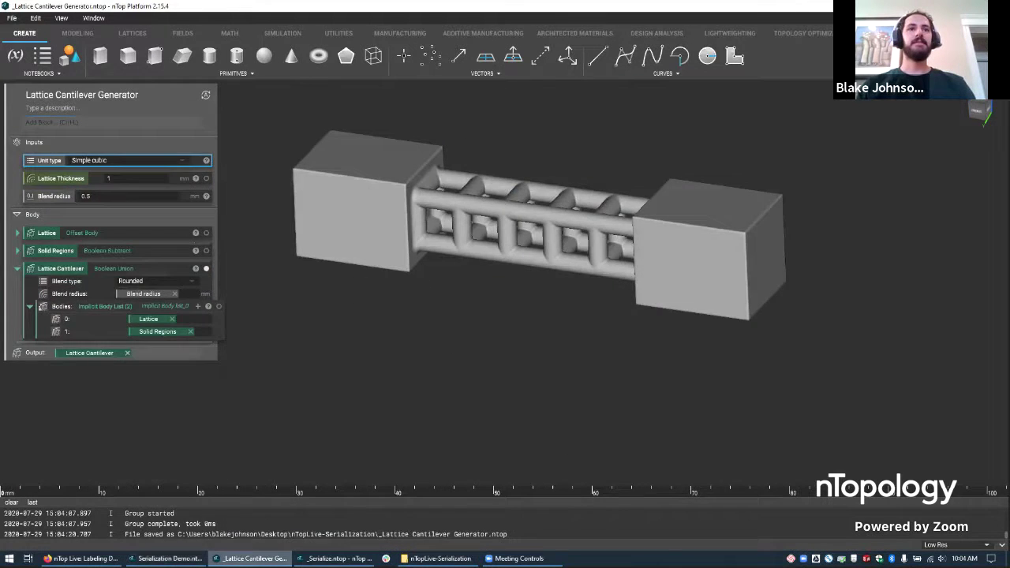
pyautogui.click(168, 558)
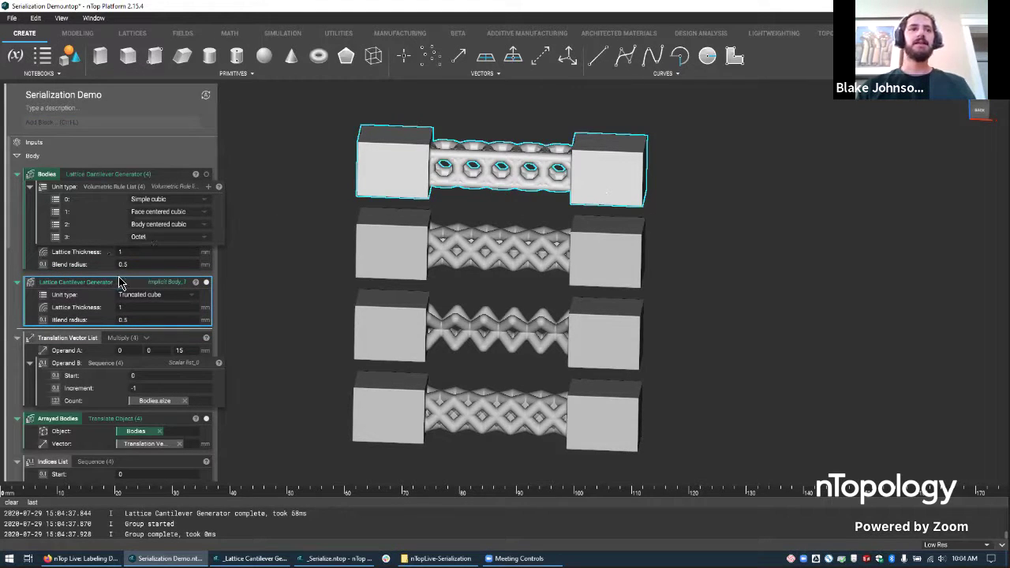
pyautogui.press('Delete')
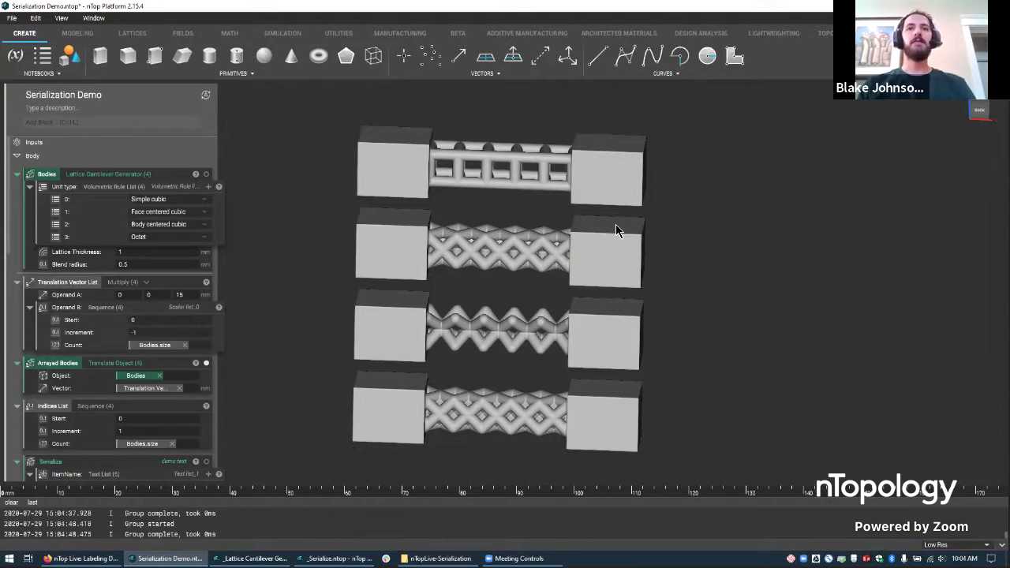
# Step: Examine the Unit type list in the Bodies block together with the arrayed cantilevers it drives
pyautogui.moveTo(634, 264); pyautogui.dragTo(605, 245, button='right')
pyautogui.scroll(-2, 537, 339)
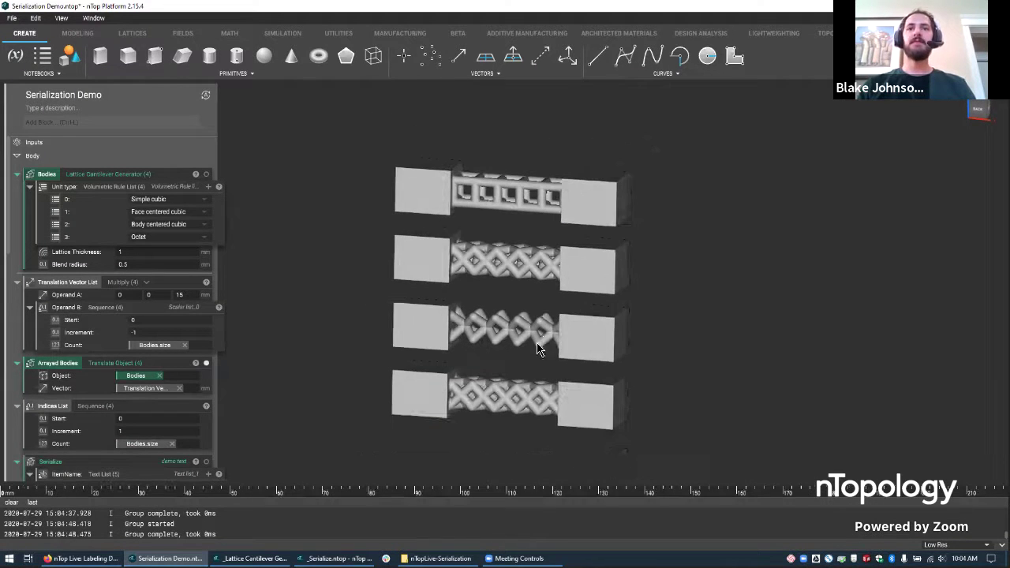
pyautogui.moveTo(538, 344); pyautogui.dragTo(528, 317, button='right')
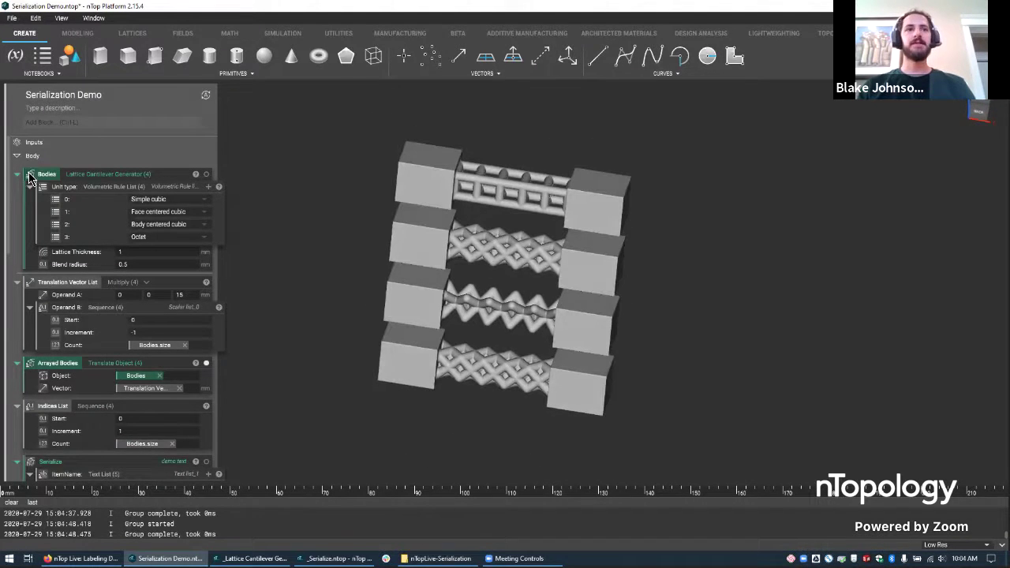
pyautogui.click(115, 187)
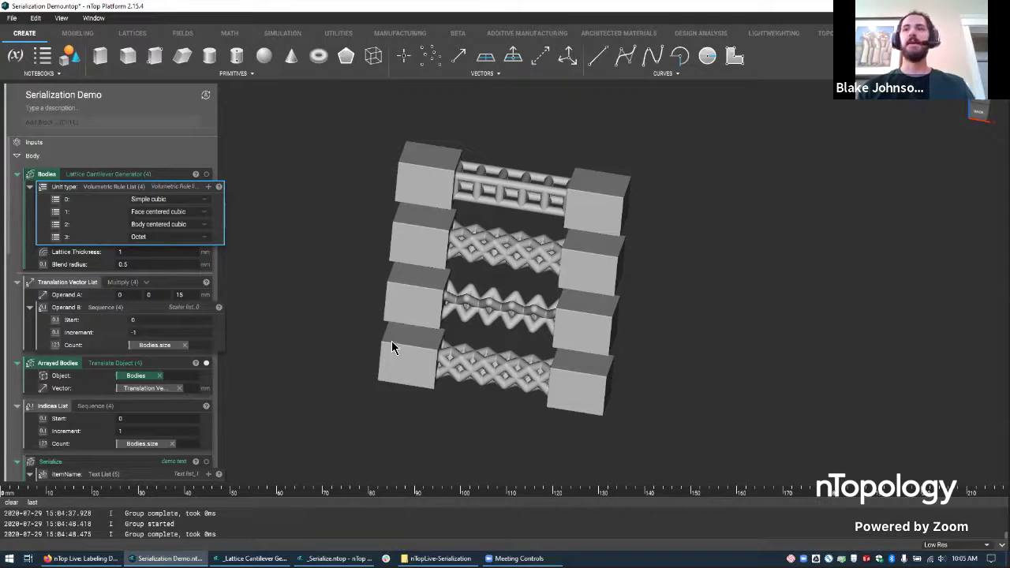
pyautogui.moveTo(350, 273); pyautogui.dragTo(338, 239, button='middle')
pyautogui.moveTo(112, 186)
pyautogui.mouseDown()
pyautogui.moveTo(104, 190)
pyautogui.moveTo(115, 191)
pyautogui.mouseUp()
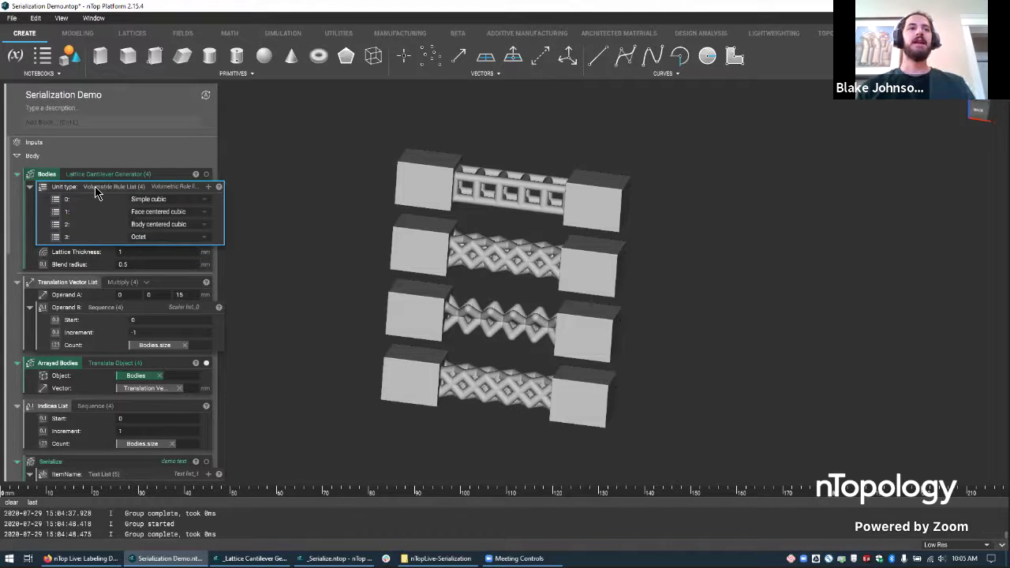
# Step: Add a Volumetric Rule List block to the notebook and set its first entry to Simple cubic
pyautogui.click(126, 125)
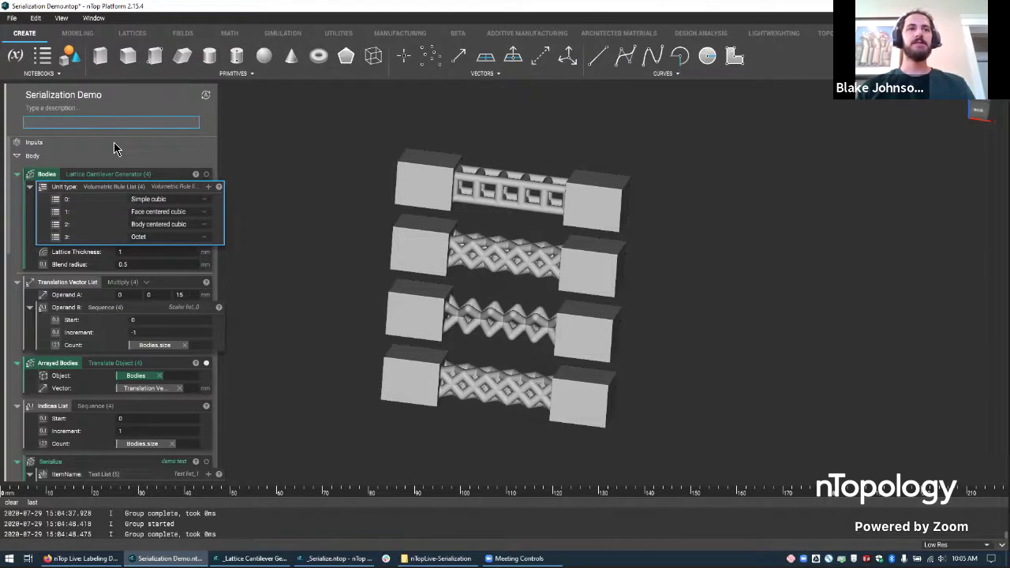
pyautogui.write('volumetric rule list')
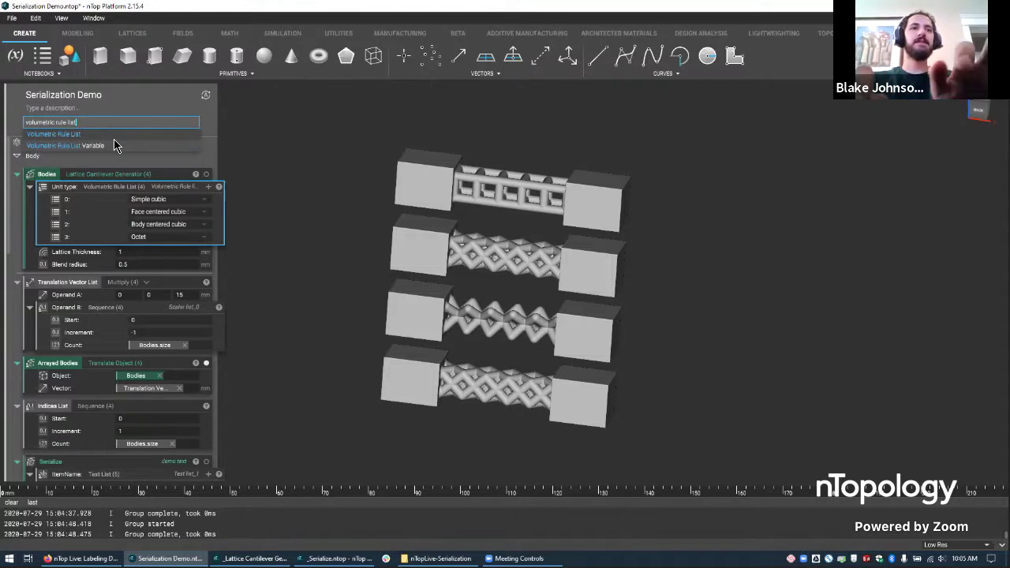
pyautogui.click(113, 139)
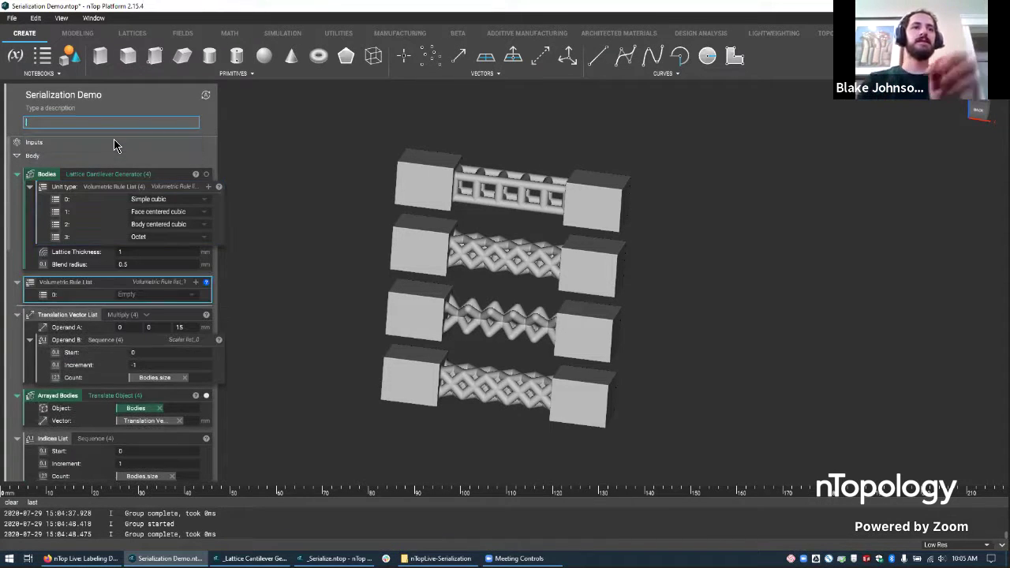
pyautogui.click(130, 294)
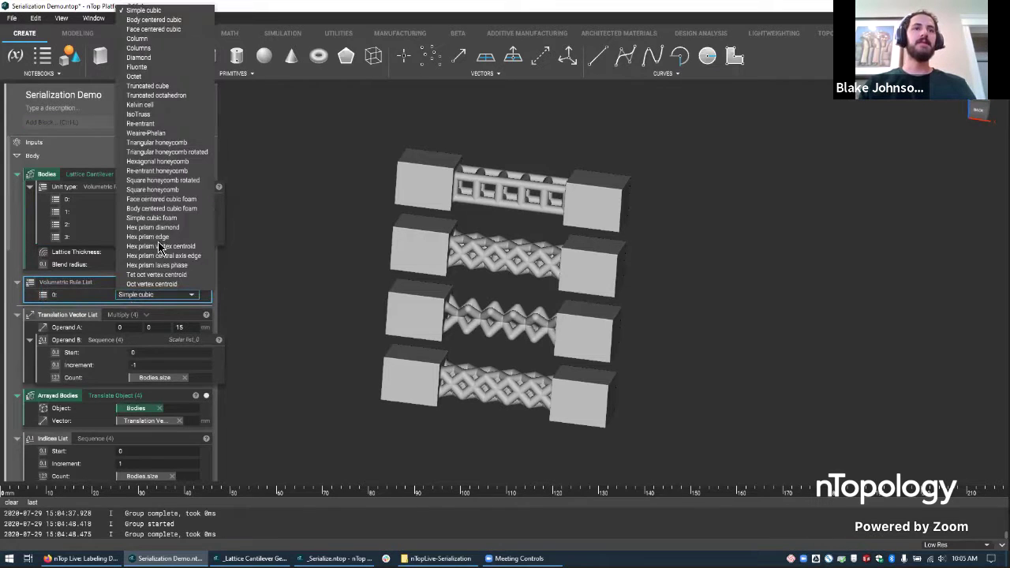
pyautogui.click(180, 12)
# Step: Extend the new Volumetric Rule List with Octet as the second entry and Re-entrant as the third
pyautogui.click(181, 307)
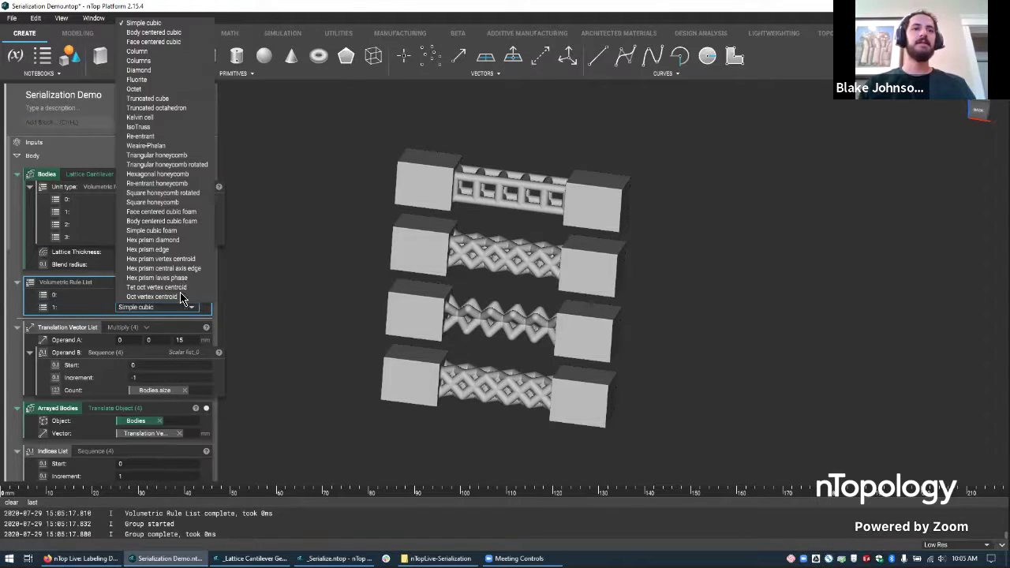
pyautogui.click(184, 53)
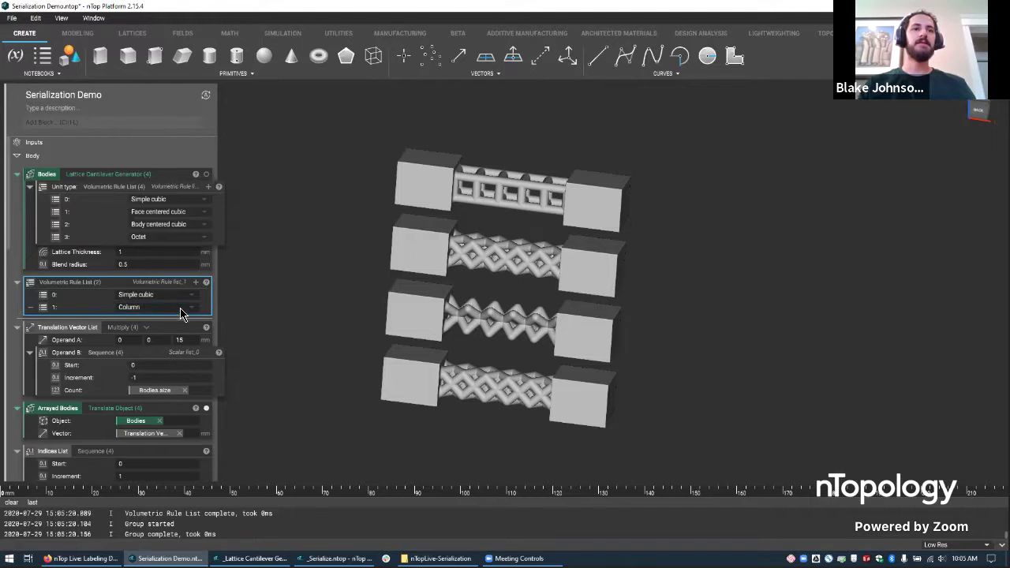
pyautogui.click(181, 309)
pyautogui.click(165, 92)
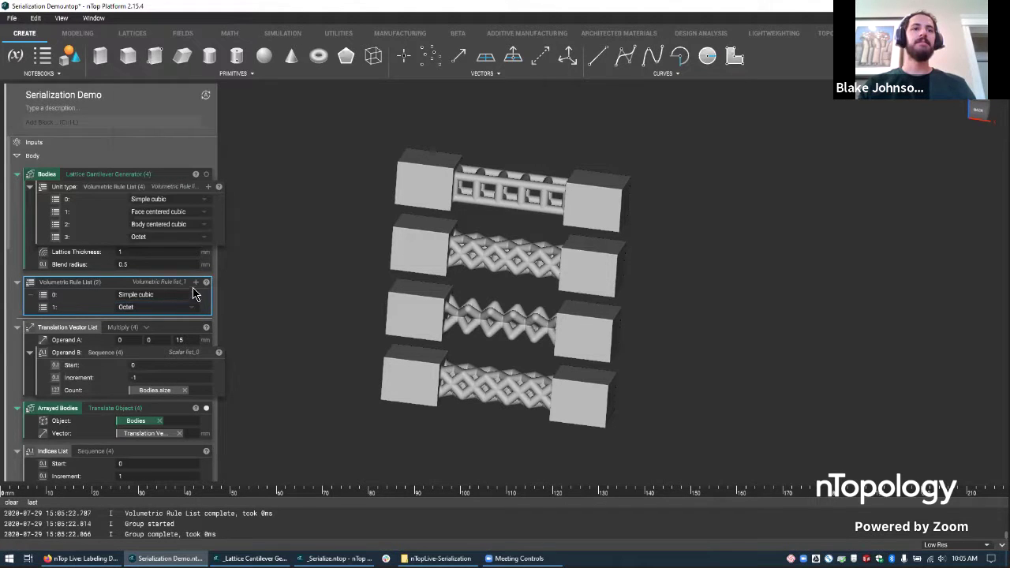
pyautogui.click(196, 282)
pyautogui.click(179, 320)
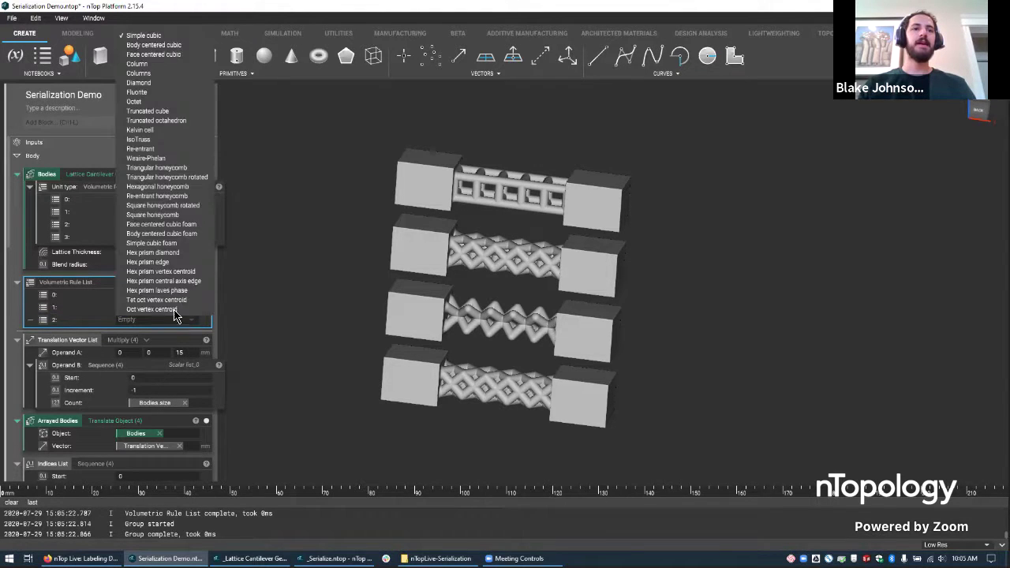
pyautogui.click(154, 150)
# Step: Add a Lattice Cantilever Generator block and supply the new Volumetric Rule List as its Unit type
pyautogui.click(129, 122)
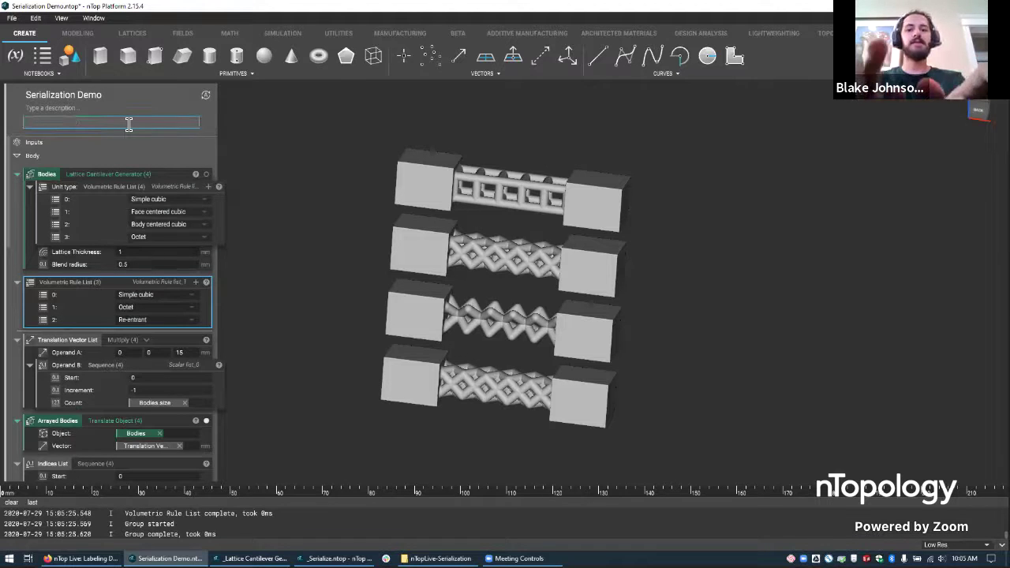
pyautogui.write('Lattice')
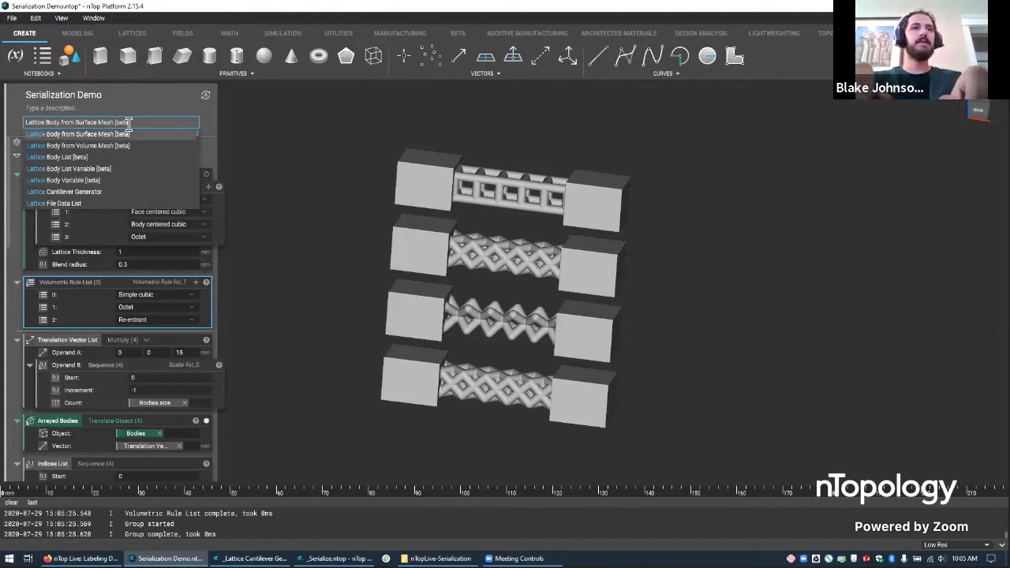
pyautogui.write(' gene')
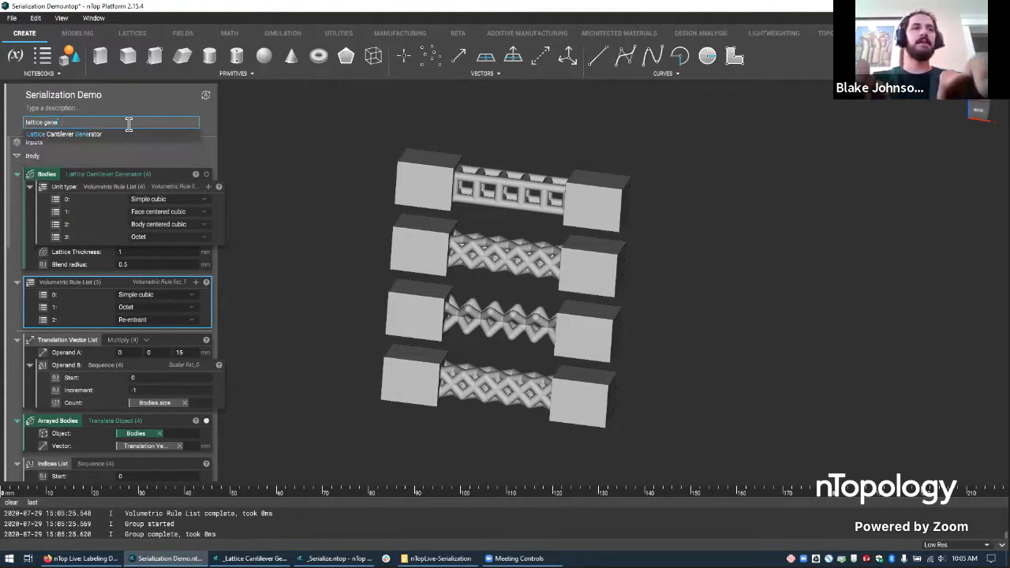
pyautogui.press('Return')
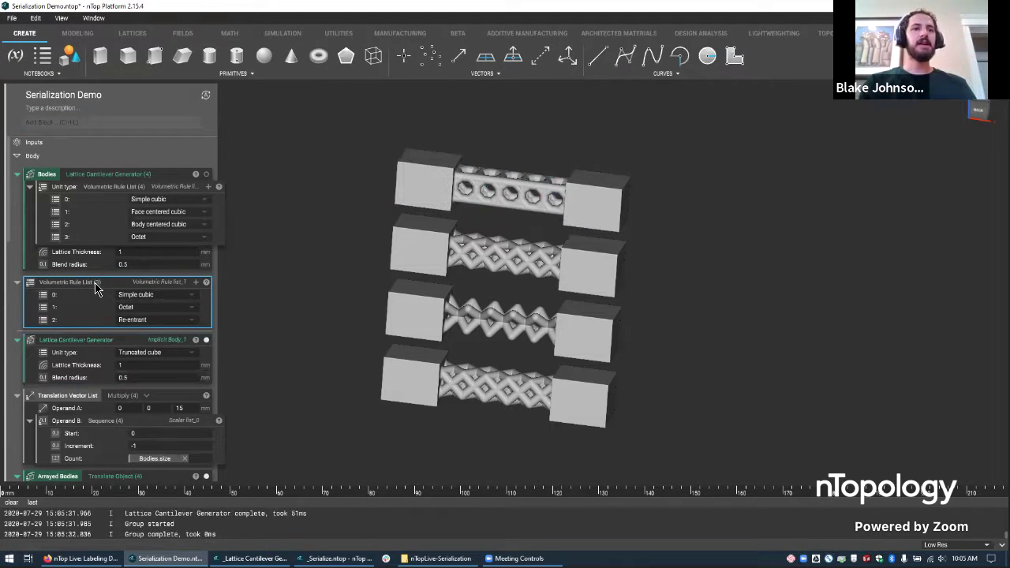
pyautogui.moveTo(95, 289); pyautogui.dragTo(155, 360)
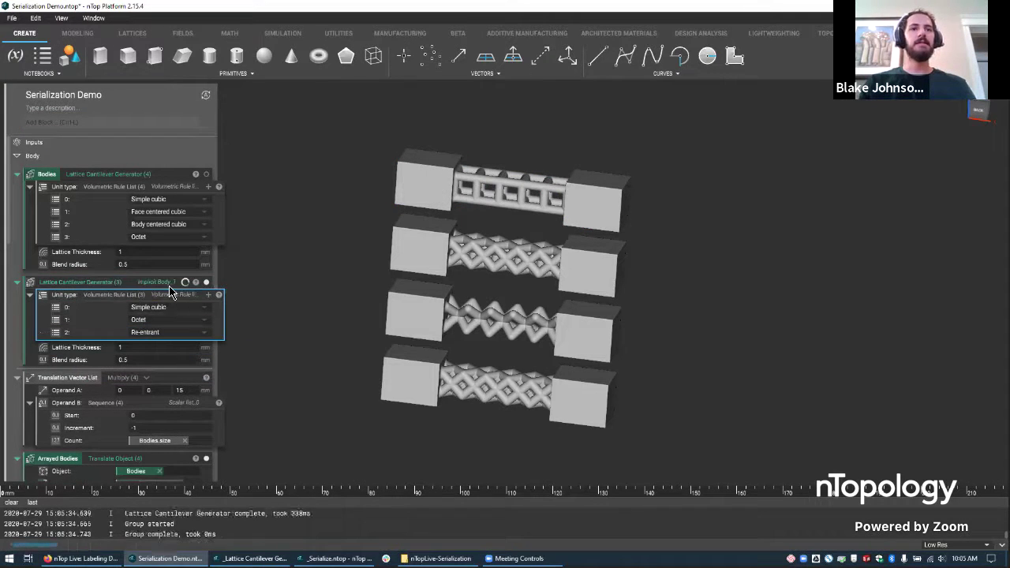
# Step: Isolate the new Lattice Cantilever Generator, inspect its superimposed lattice bodies up close, and delete the block
pyautogui.click(170, 286)
pyautogui.press('i')
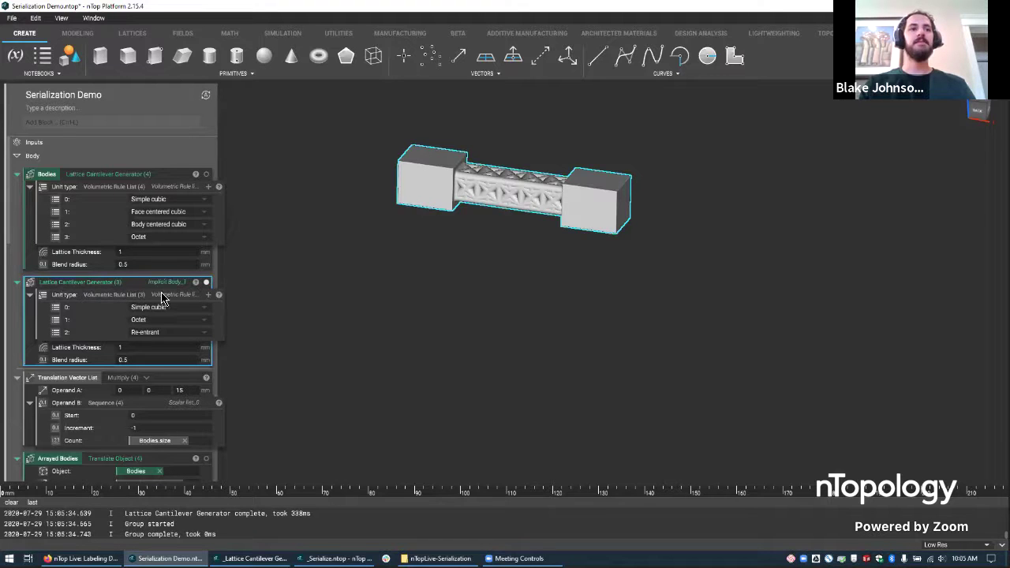
pyautogui.scroll(10, 501, 261)
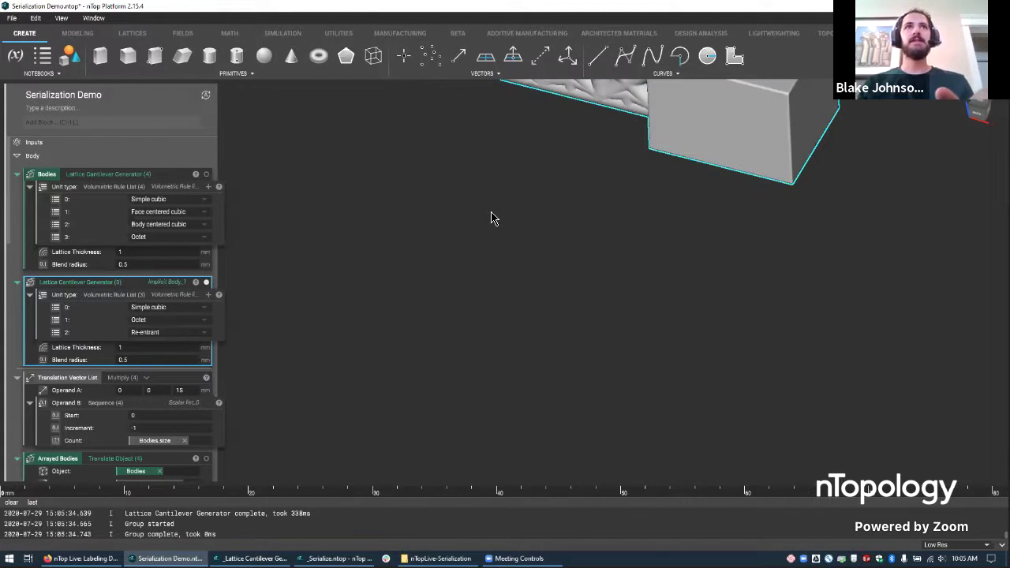
pyautogui.scroll(-3, 494, 216)
pyautogui.scroll(-5, 474, 426)
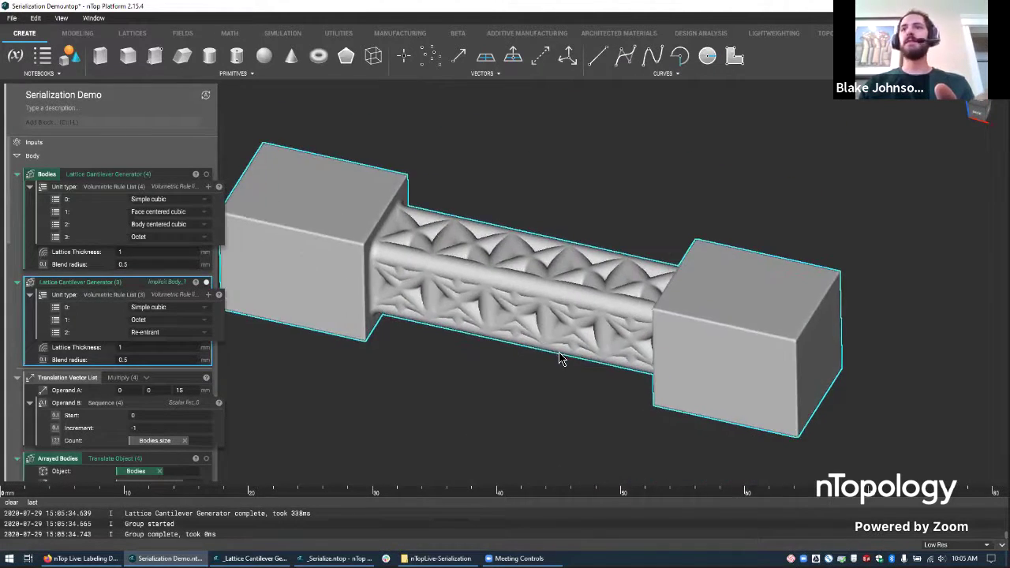
pyautogui.moveTo(564, 301)
pyautogui.mouseDown(button='middle')
pyautogui.moveTo(555, 352)
pyautogui.moveTo(598, 196)
pyautogui.moveTo(510, 379)
pyautogui.moveTo(555, 314)
pyautogui.mouseUp(button='middle')
pyautogui.moveTo(555, 314); pyautogui.dragTo(420, 349, button='right')
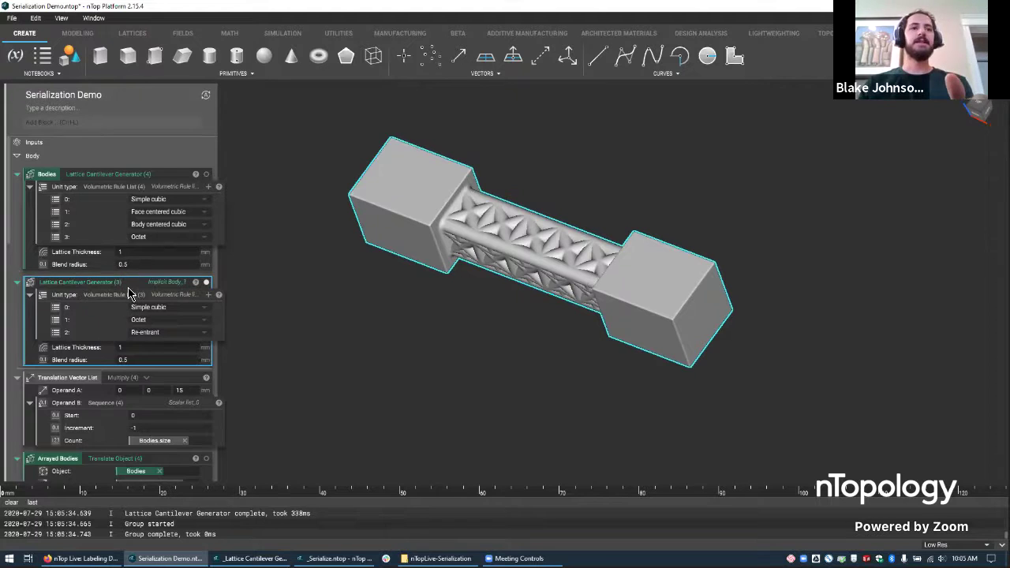
pyautogui.press('Delete')
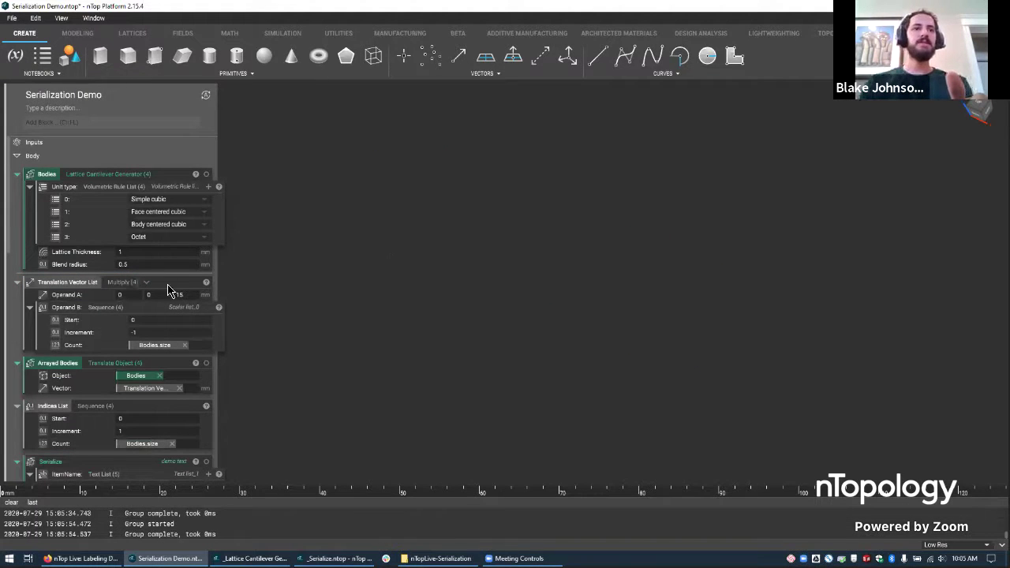
# Step: Isolate the Arrayed Bodies block and compare its spaced cantilevers with the untranslated output of the Bodies block
pyautogui.click(121, 368)
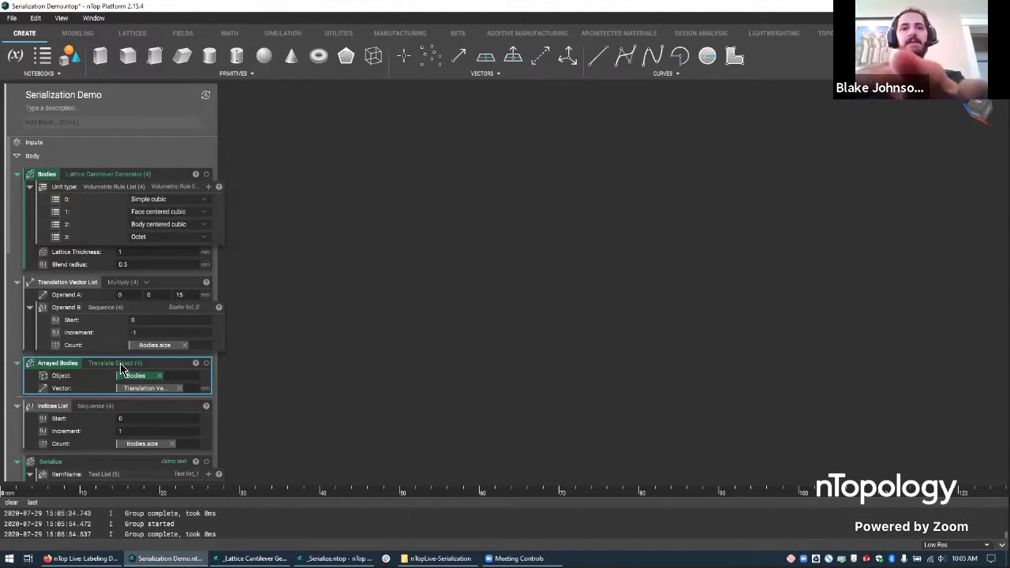
pyautogui.moveTo(447, 279); pyautogui.dragTo(395, 358, button='right')
pyautogui.scroll(-2, 394, 358)
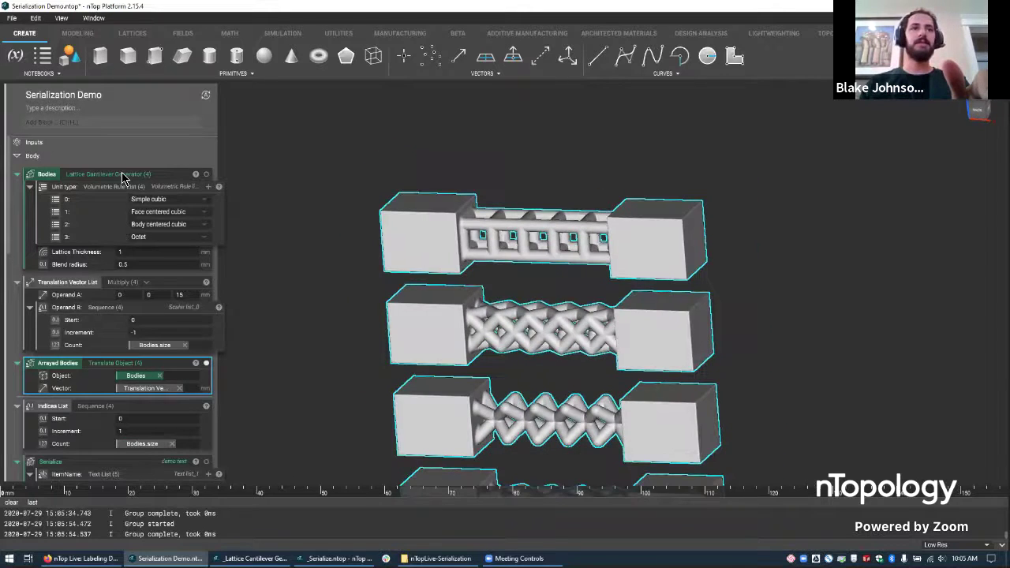
pyautogui.click(112, 177)
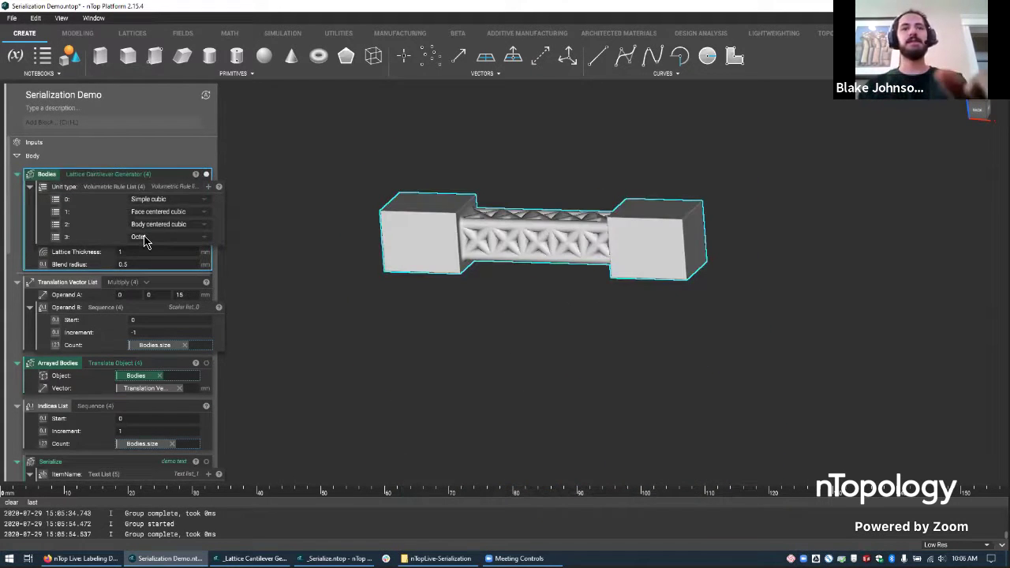
pyautogui.click(93, 367)
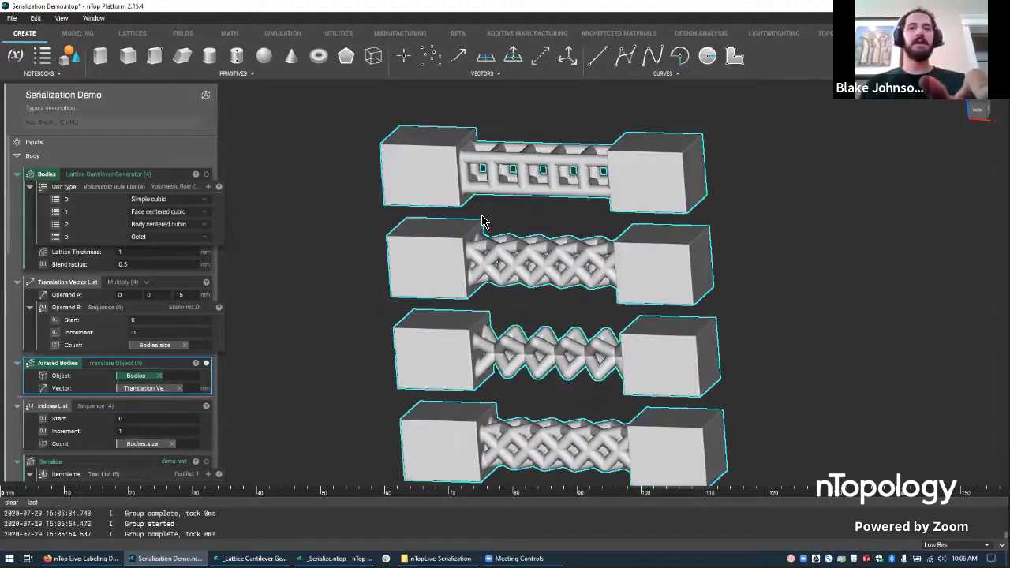
pyautogui.moveTo(472, 255); pyautogui.dragTo(456, 320, button='middle')
pyautogui.scroll(-2, 474, 316)
pyautogui.moveTo(579, 334)
pyautogui.mouseDown(button='right')
pyautogui.moveTo(668, 370)
pyautogui.moveTo(561, 331)
pyautogui.mouseUp(button='right')
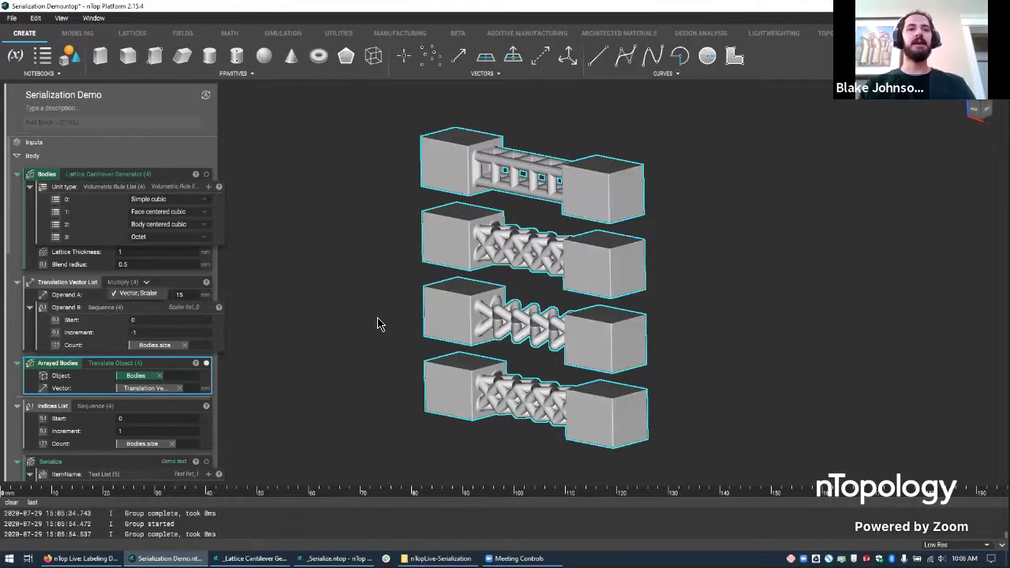
pyautogui.moveTo(666, 316); pyautogui.dragTo(731, 295, button='right')
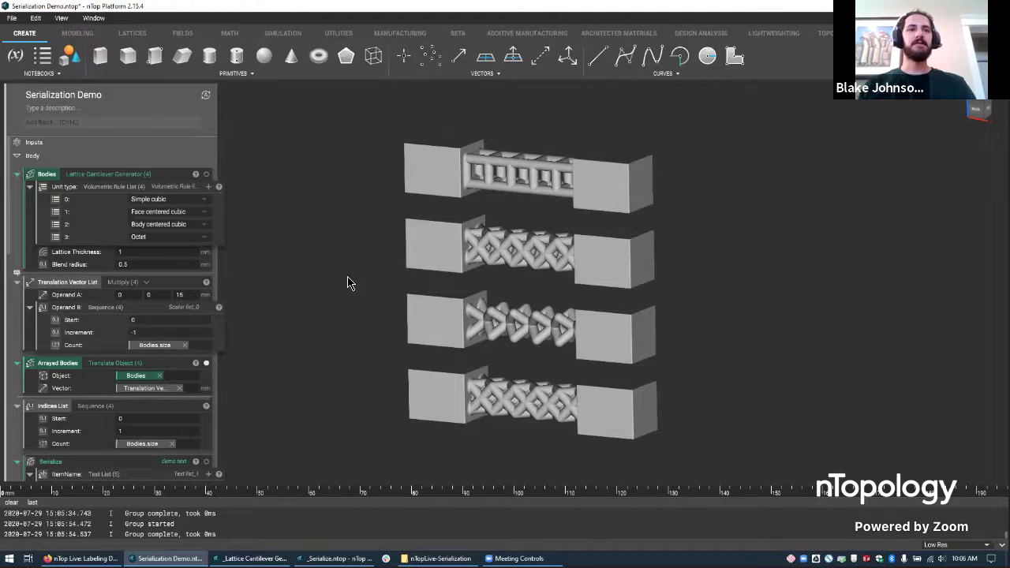
pyautogui.moveTo(508, 296); pyautogui.dragTo(541, 315, button='right')
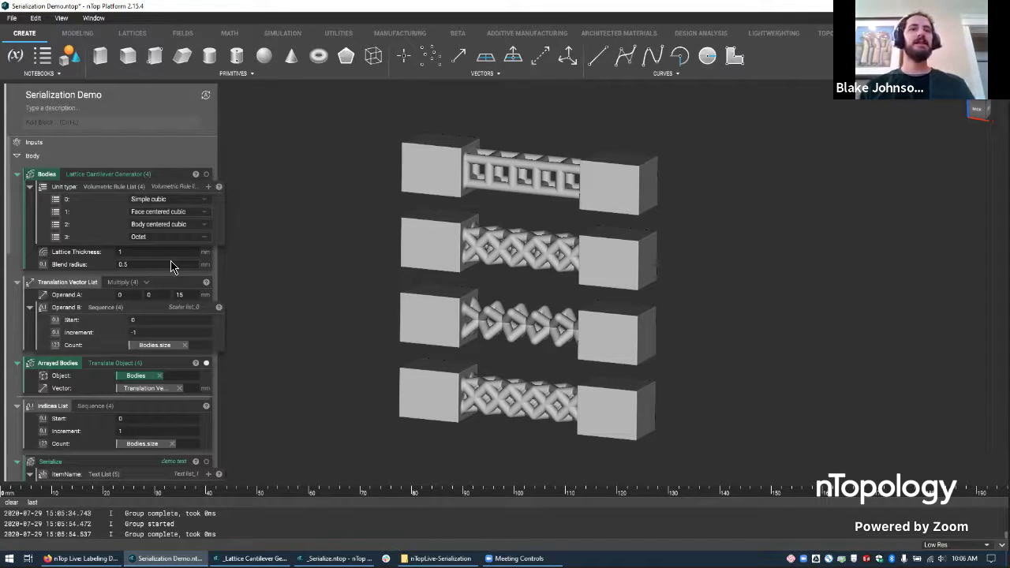
pyautogui.moveTo(415, 309); pyautogui.dragTo(492, 186, button='right')
# Step: Examine the Translation Vector List's Operand A spacing alongside the arrayed cantilevers it separates
pyautogui.click(128, 172)
pyautogui.click(48, 283)
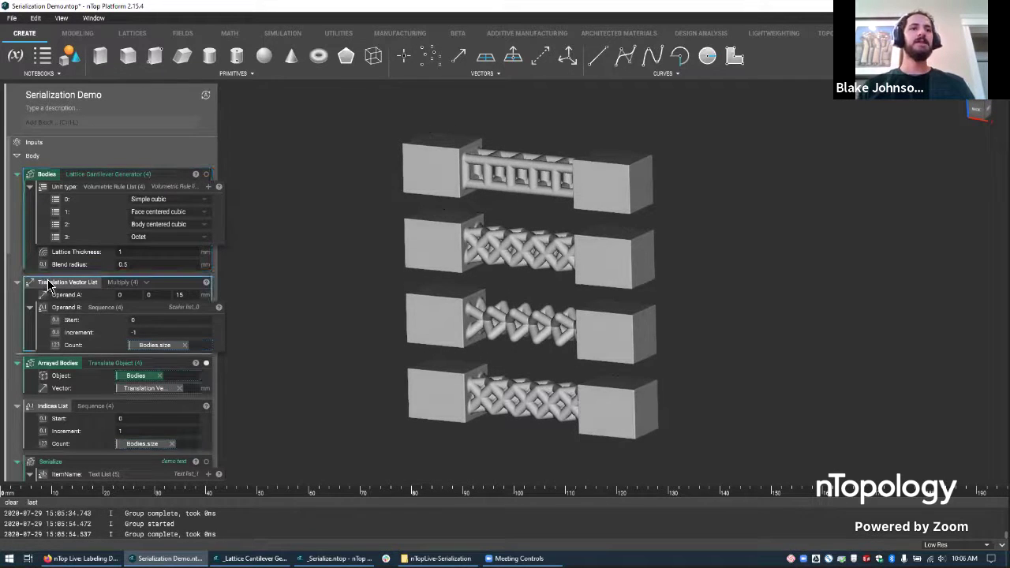
pyautogui.doubleClick(181, 294)
pyautogui.moveTo(382, 229); pyautogui.dragTo(384, 255, button='right')
pyautogui.click(439, 183)
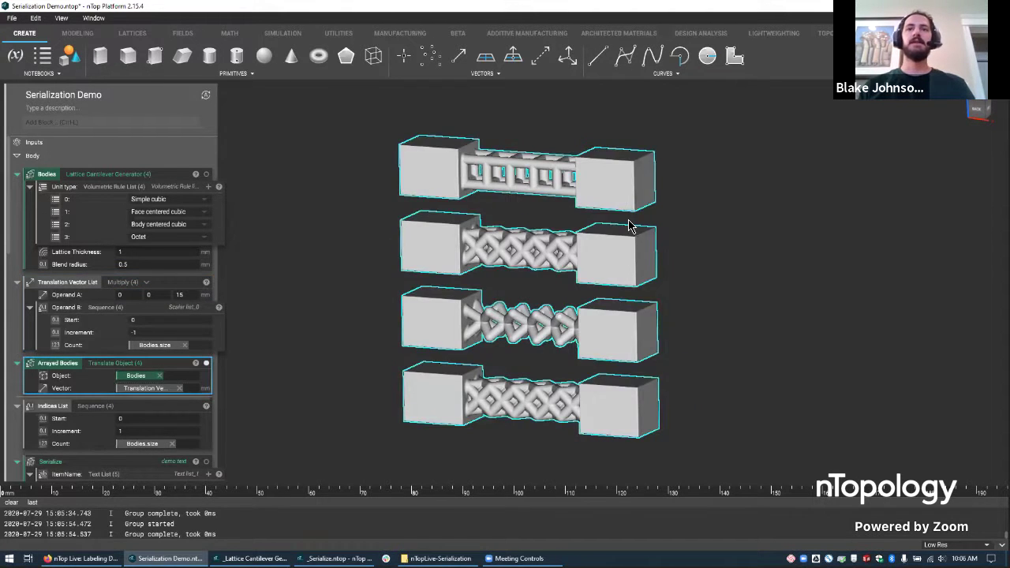
pyautogui.click(705, 309)
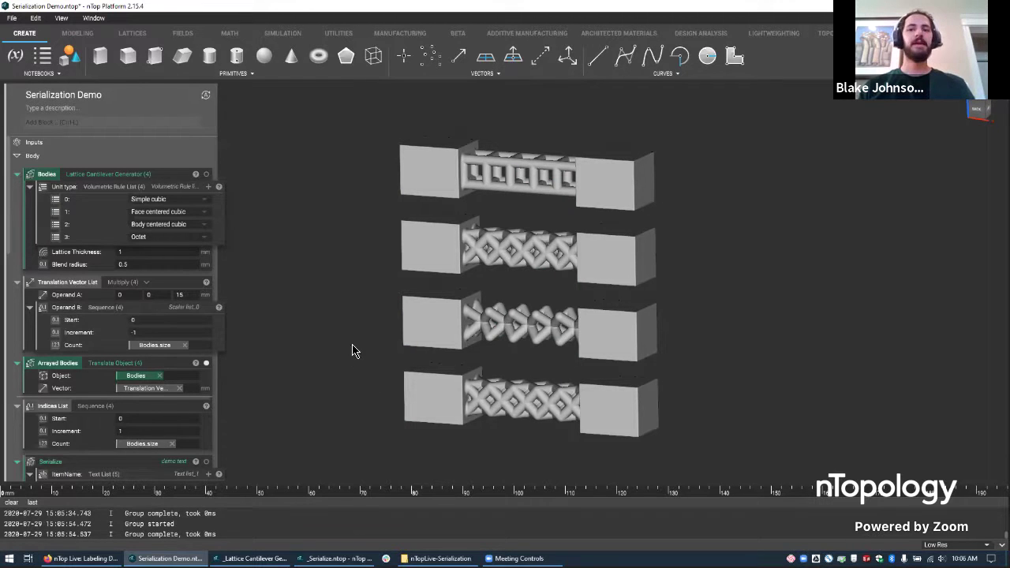
# Step: Open the properties of the Operand B Sequence and view its individual scalar list values
pyautogui.click(141, 308)
pyautogui.moveTo(153, 306); pyautogui.dragTo(159, 310)
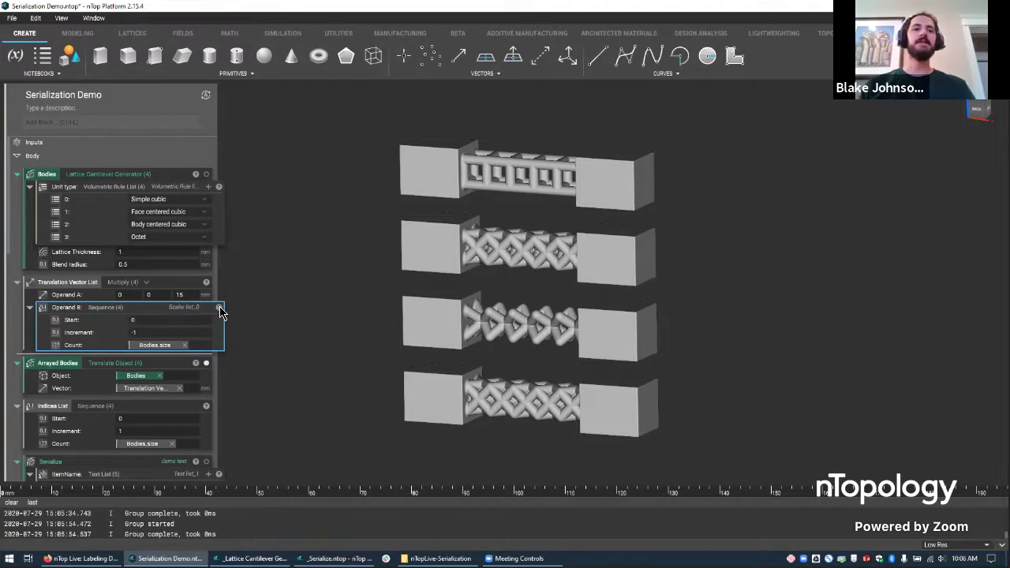
pyautogui.moveTo(219, 308)
pyautogui.scroll(-2, 338, 394)
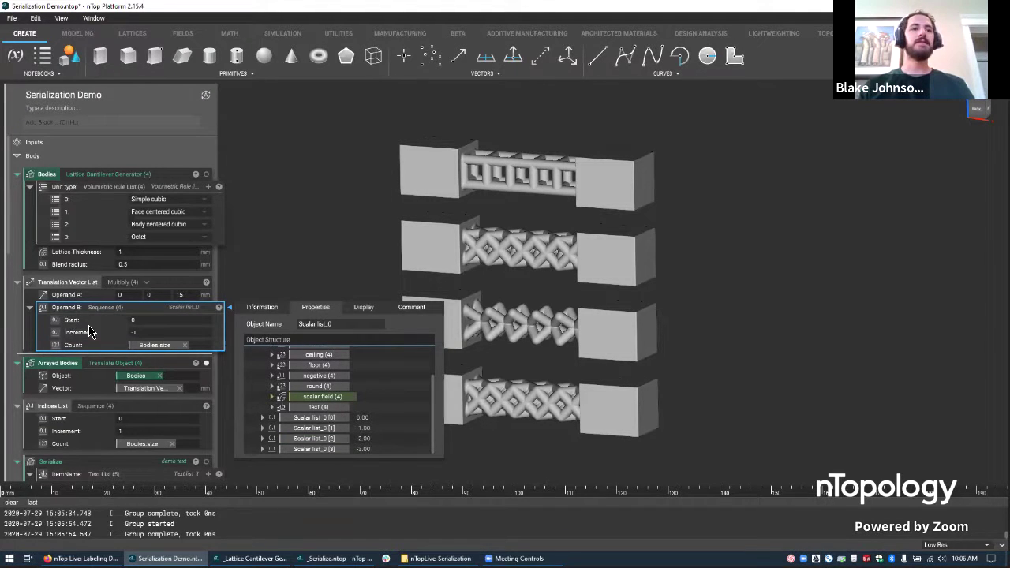
# Step: Trace the Sequence's Bodies.size count to the Bodies block and review the Sequence's scalar values again
pyautogui.doubleClick(162, 347)
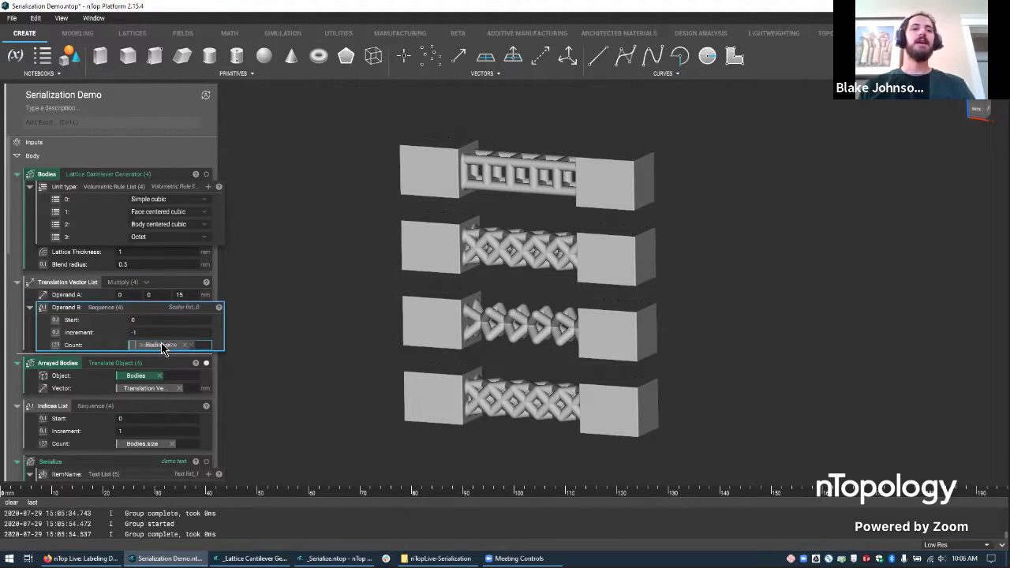
pyautogui.moveTo(162, 344); pyautogui.dragTo(161, 345)
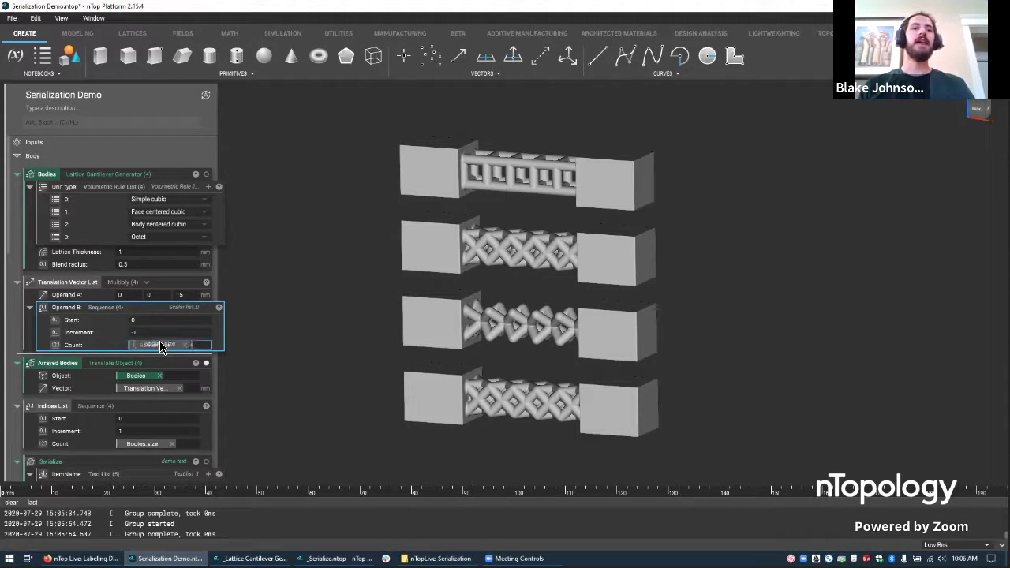
pyautogui.click(173, 186)
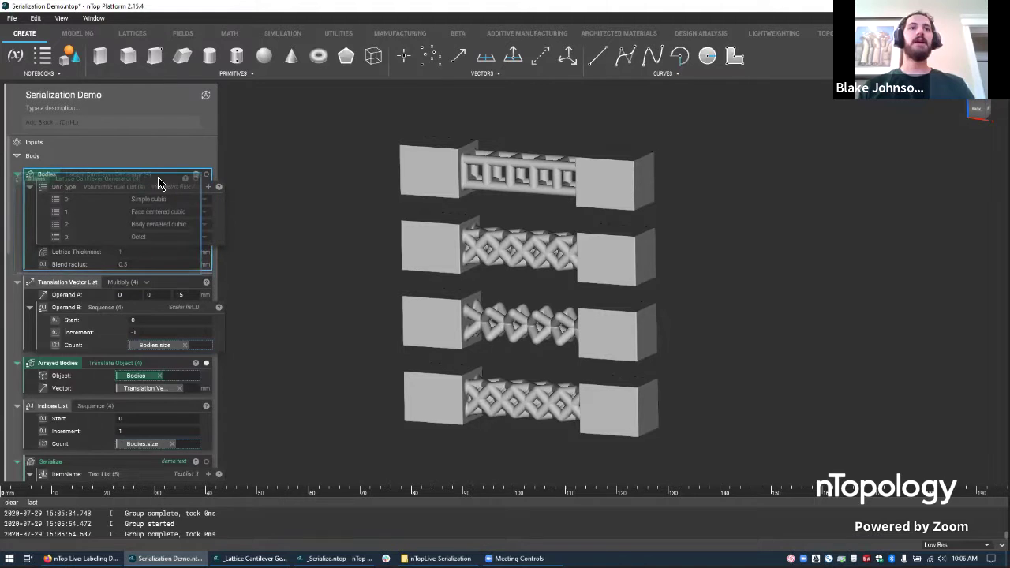
pyautogui.moveTo(197, 179)
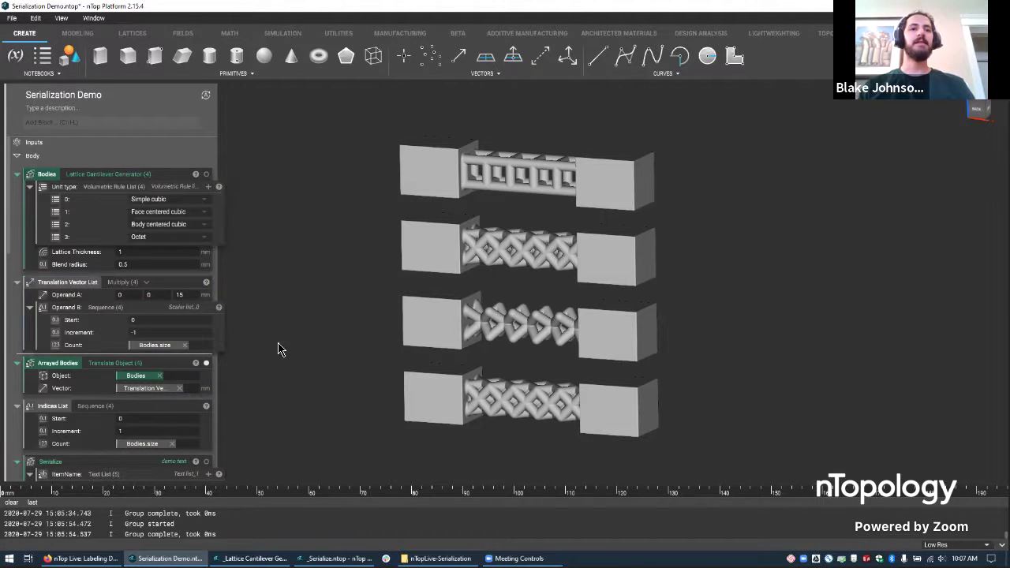
pyautogui.scroll(-2, 342, 405)
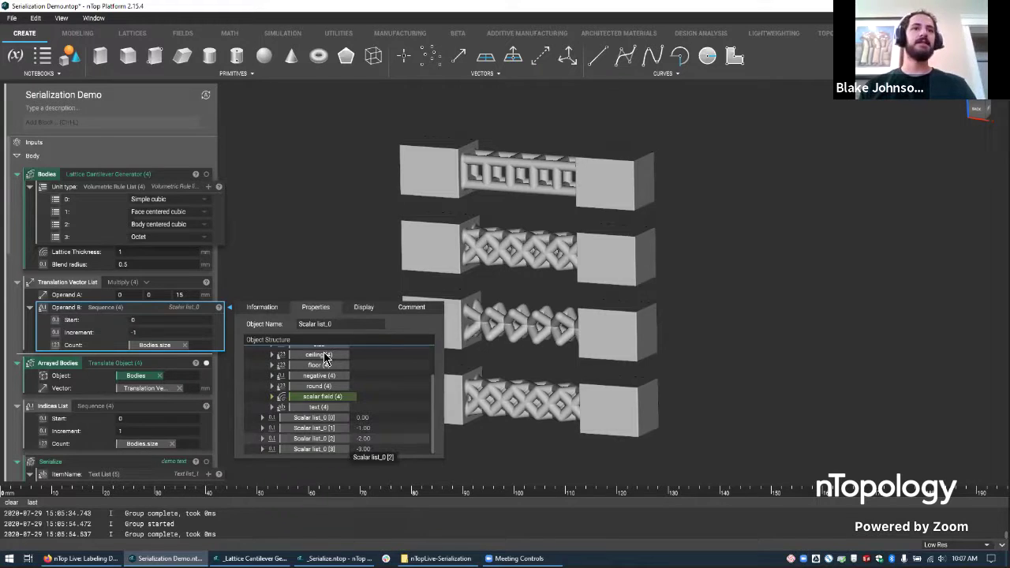
# Step: Open the properties of the Translation Vector List and view its individual vector values
pyautogui.click(302, 277)
pyautogui.click(103, 318)
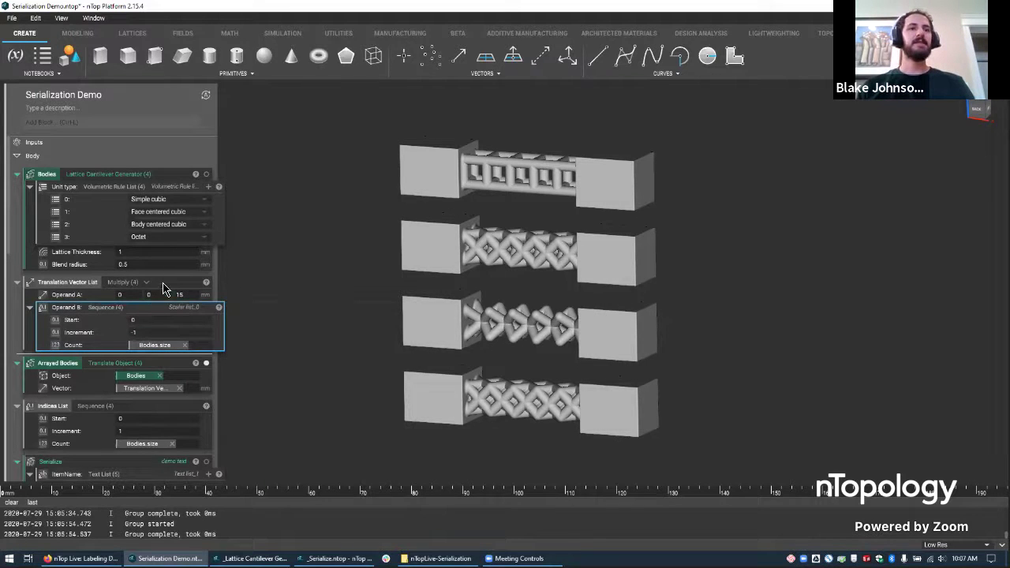
pyautogui.moveTo(178, 304); pyautogui.dragTo(122, 314)
pyautogui.click(206, 282)
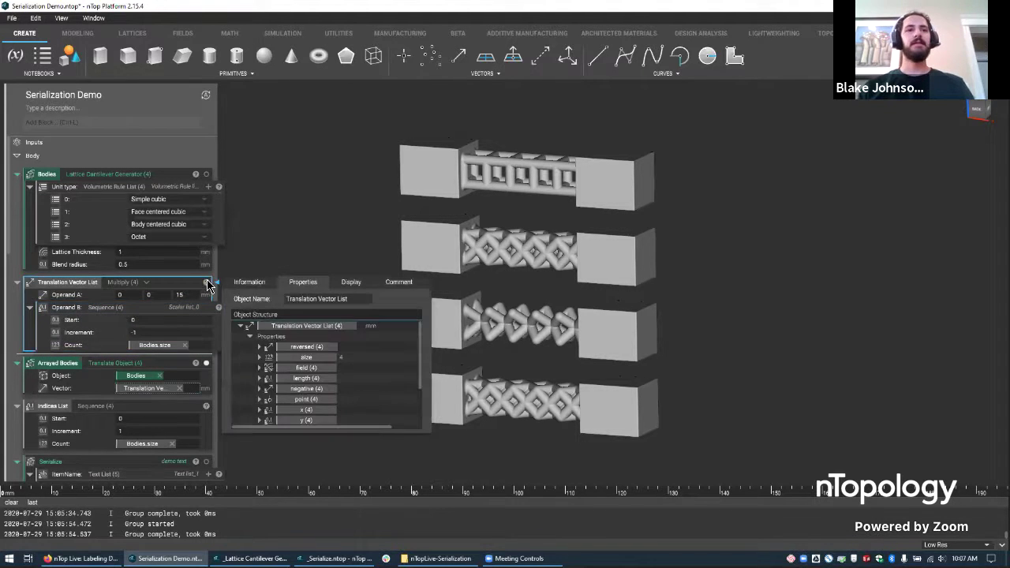
pyautogui.scroll(-3, 312, 379)
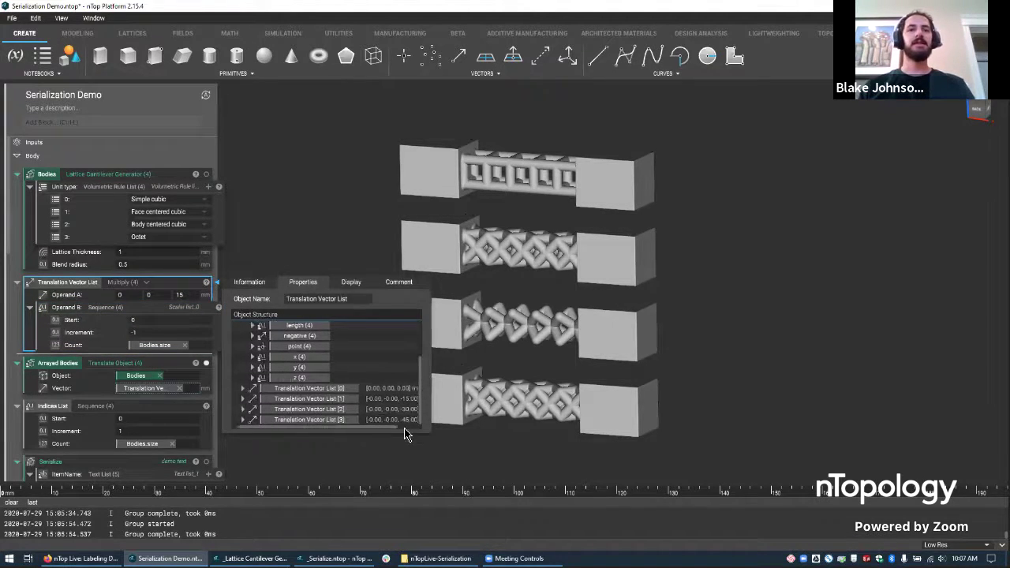
pyautogui.moveTo(405, 429); pyautogui.dragTo(409, 430)
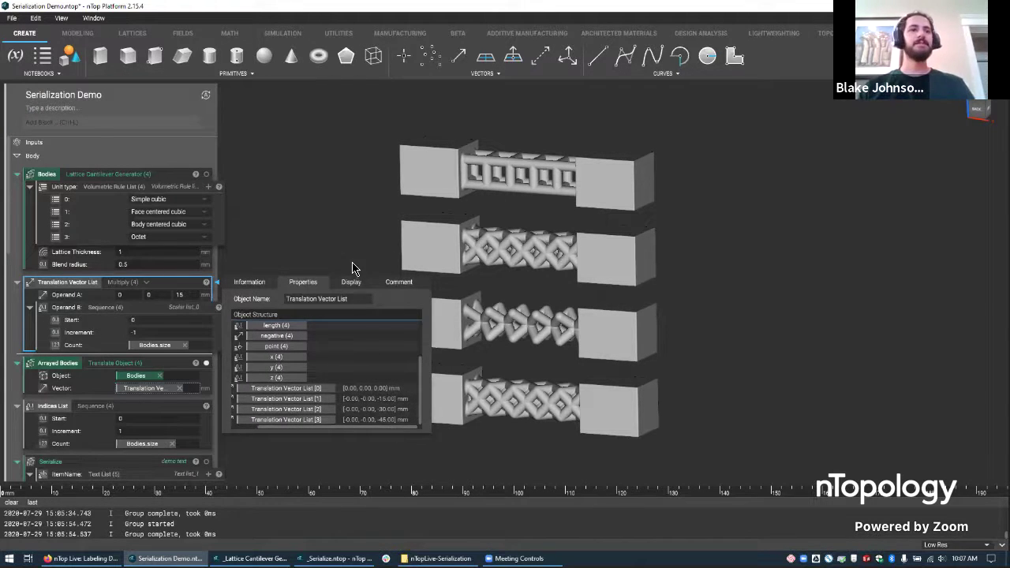
# Step: Trace the Arrayed Bodies block's Object and Vector inputs back to the Bodies and Translation Vector List blocks
pyautogui.click(151, 374)
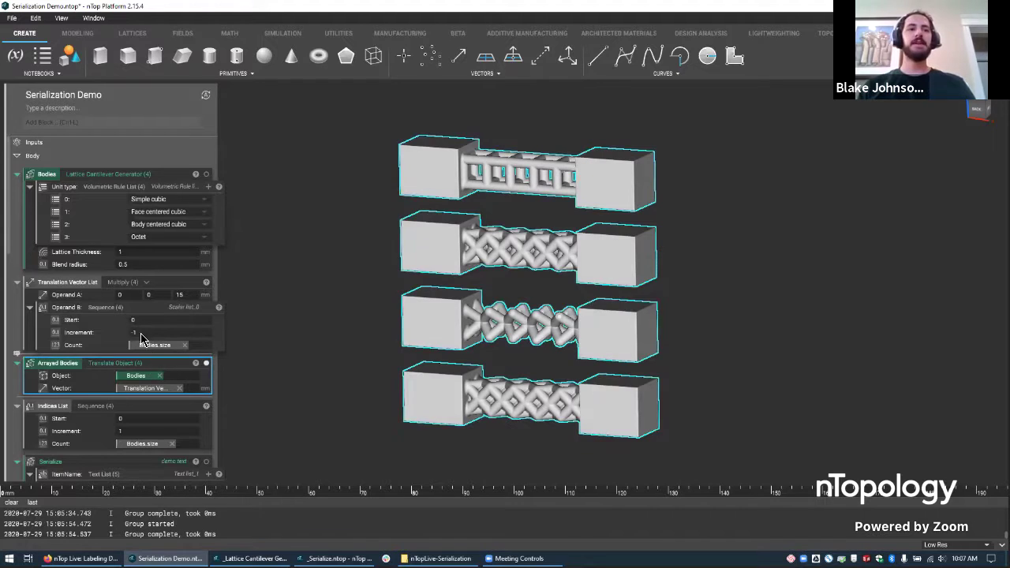
pyautogui.scroll(-3, 138, 334)
pyautogui.scroll(2, 111, 295)
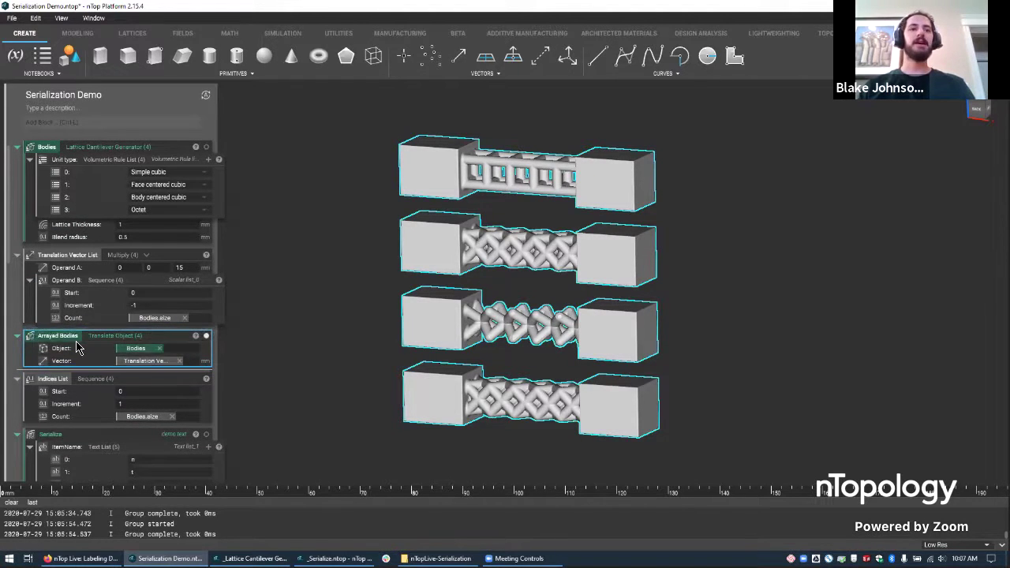
pyautogui.scroll(1, 76, 347)
pyautogui.moveTo(70, 177)
pyautogui.mouseDown()
pyautogui.moveTo(138, 356)
pyautogui.moveTo(126, 347)
pyautogui.moveTo(77, 172)
pyautogui.moveTo(77, 187)
pyautogui.mouseUp()
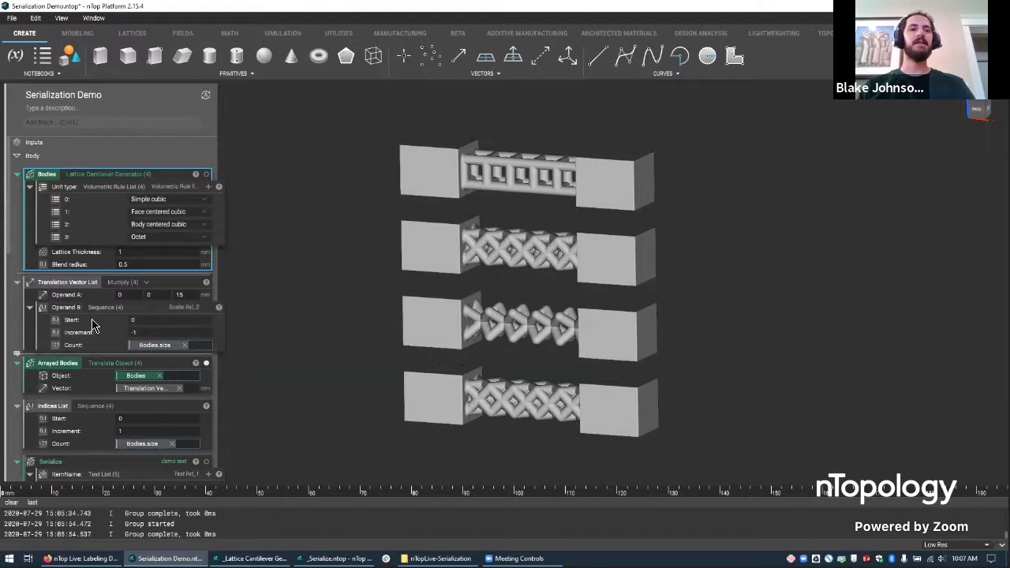
pyautogui.moveTo(75, 288); pyautogui.dragTo(102, 291)
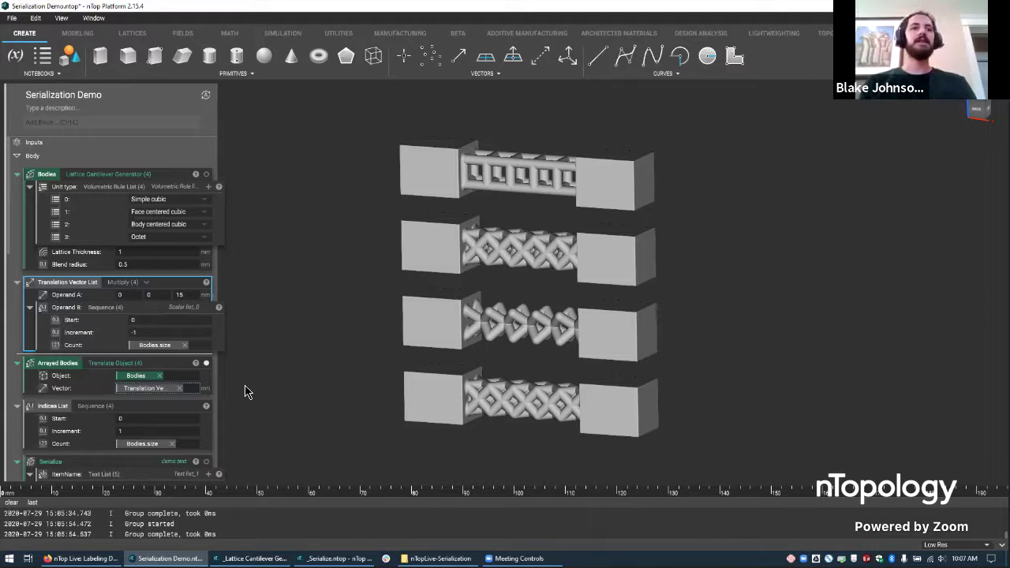
pyautogui.click(133, 363)
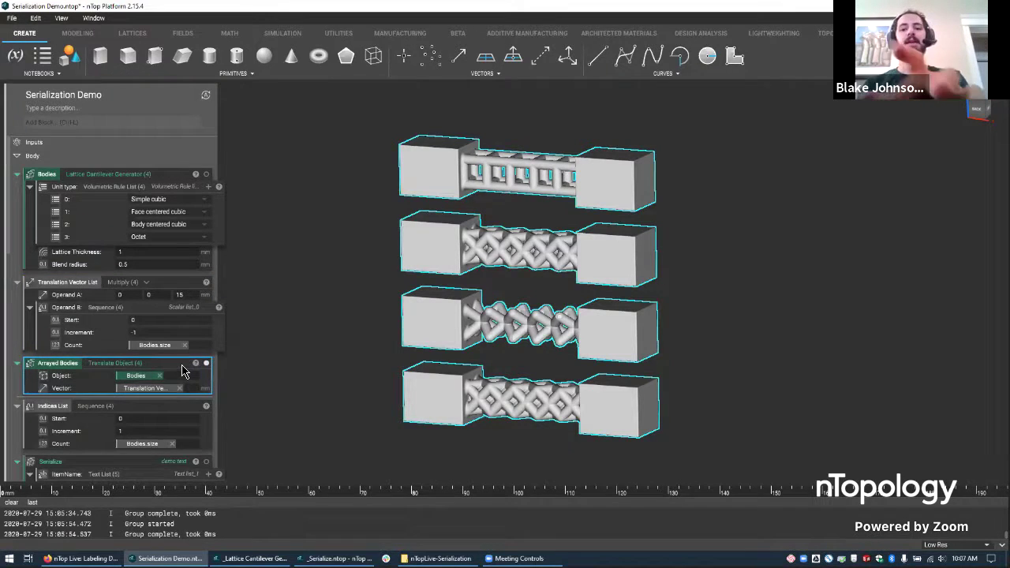
# Step: Isolate the Bodies block and the Arrayed Bodies block in turn to compare the cantilevers before and after translation
pyautogui.moveTo(460, 318); pyautogui.dragTo(445, 301, button='right')
pyautogui.click(169, 173)
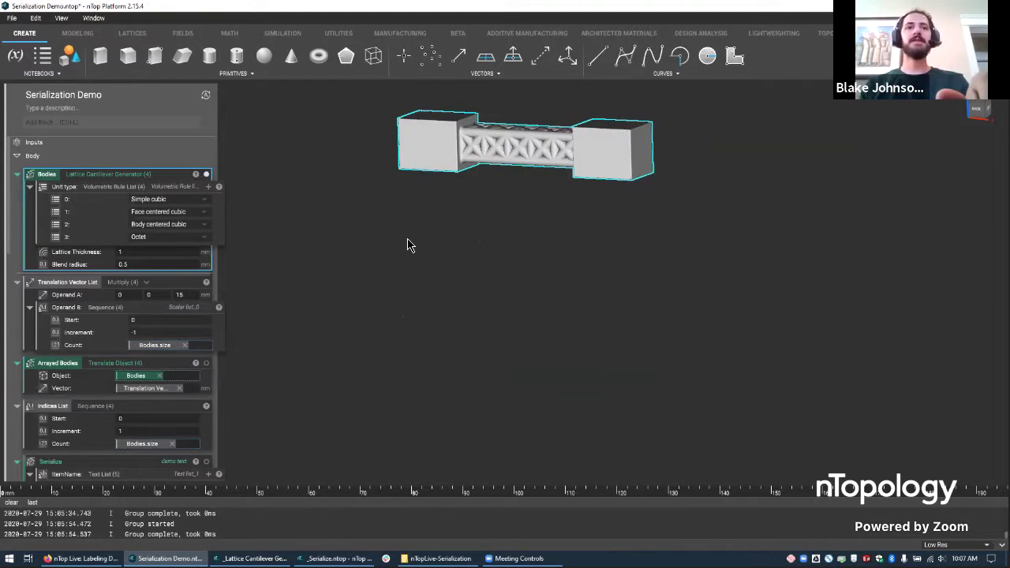
pyautogui.click(167, 364)
pyautogui.click(206, 363)
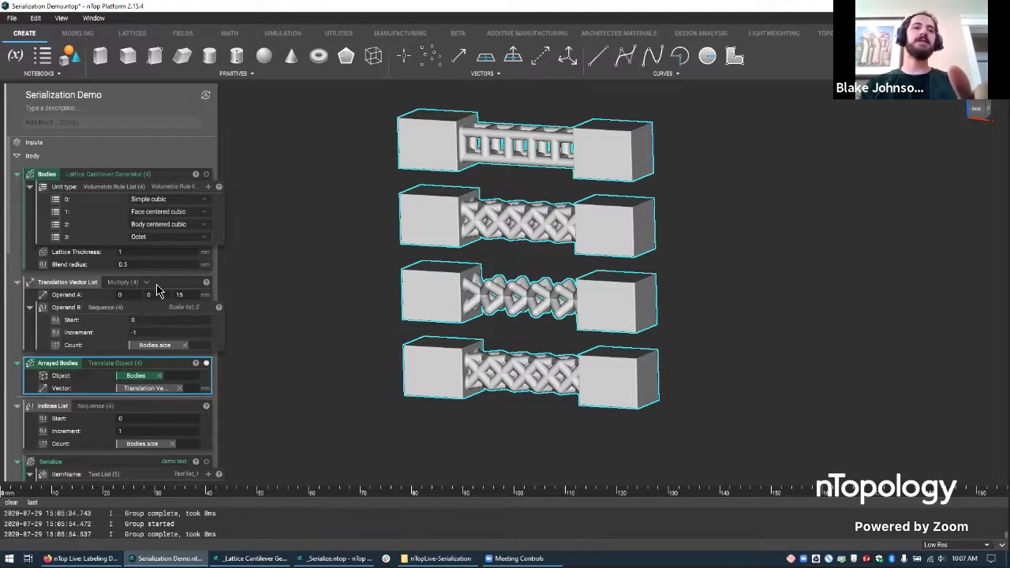
# Step: Review the Unit type list and the Translation Vector List that drive the arrayed cantilevers
pyautogui.click(139, 189)
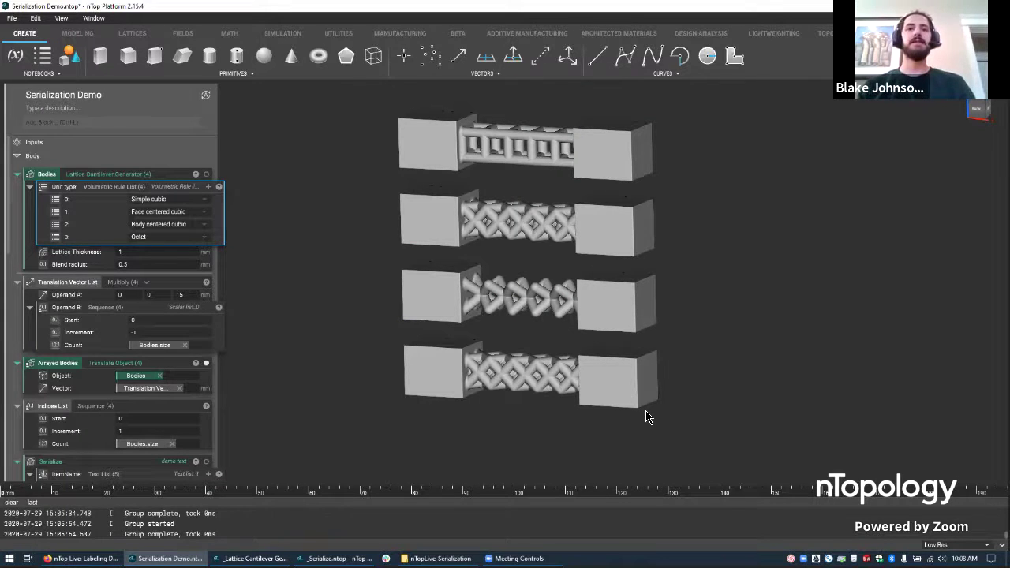
pyautogui.click(73, 287)
pyautogui.scroll(-1, 136, 374)
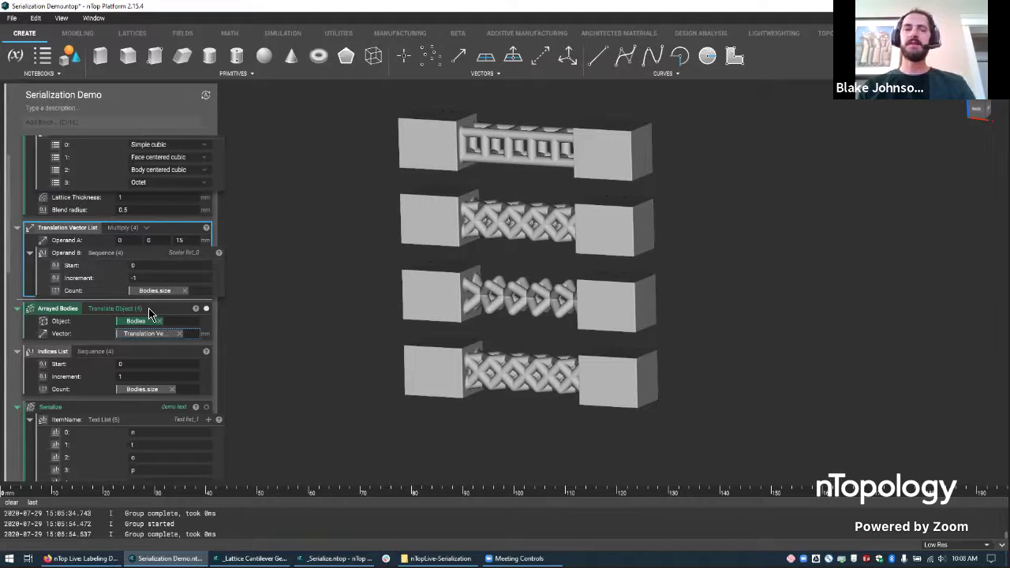
pyautogui.scroll(1, 148, 314)
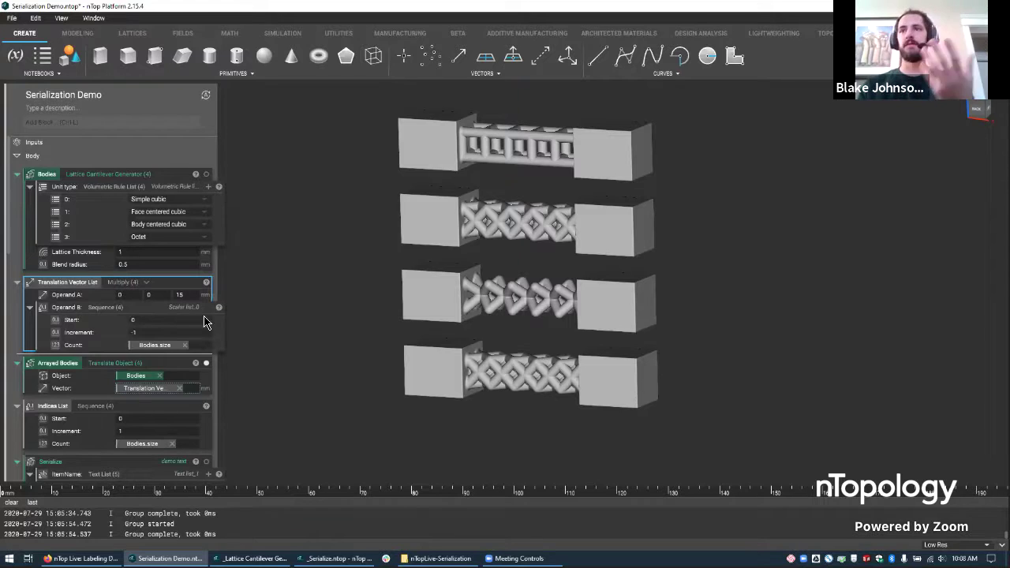
# Step: Isolate the Serialize block and inspect its 3D text up close from a readable angle
pyautogui.scroll(-3, 204, 344)
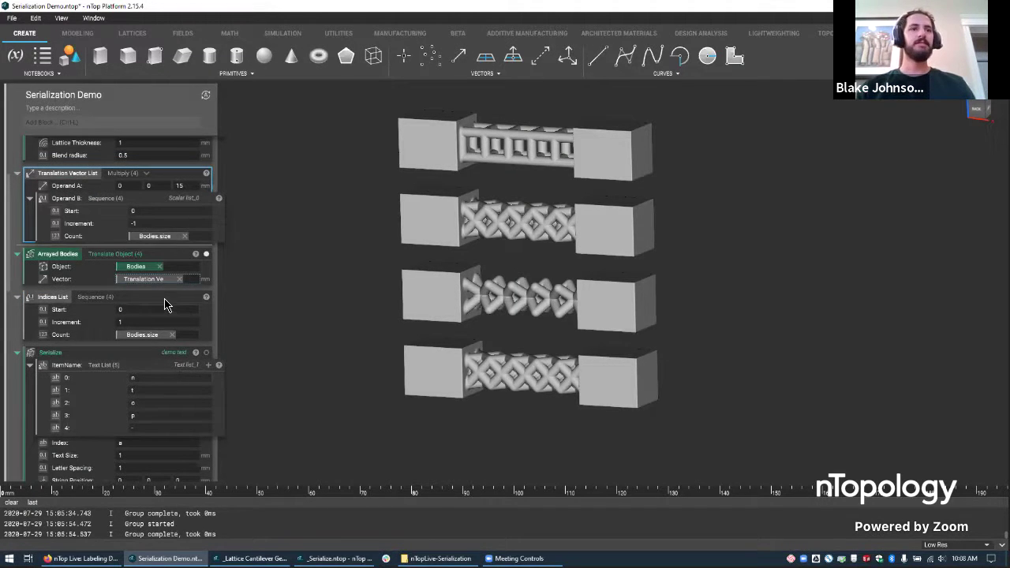
pyautogui.click(158, 320)
pyautogui.click(155, 363)
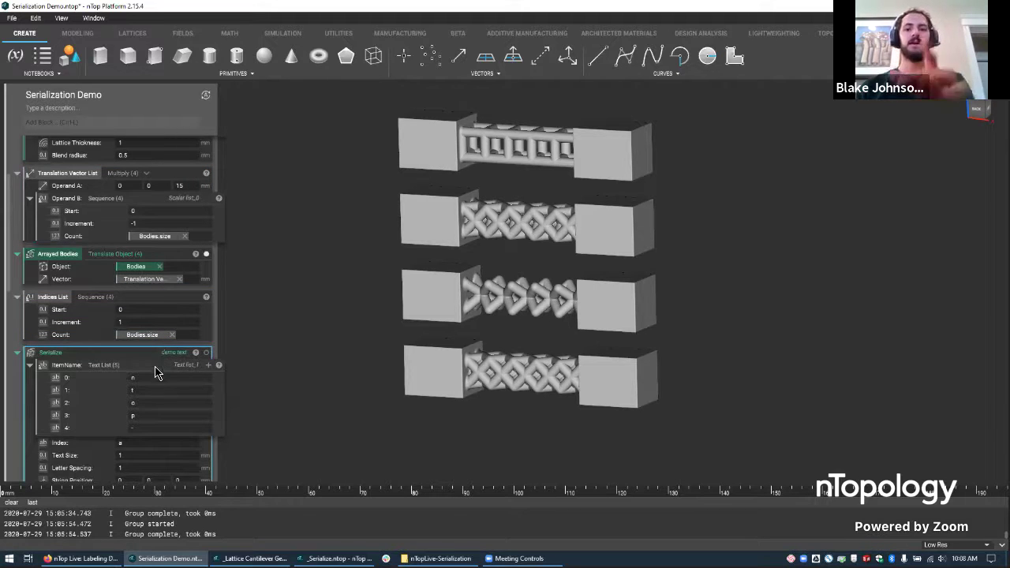
pyautogui.press('i')
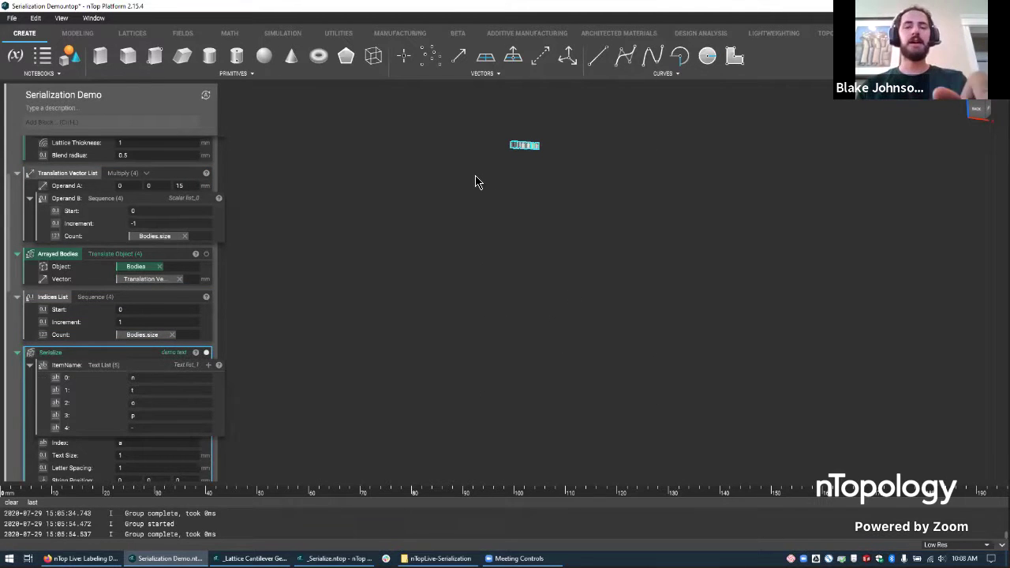
pyautogui.moveTo(475, 176); pyautogui.dragTo(489, 310, button='middle')
pyautogui.moveTo(555, 368); pyautogui.dragTo(530, 302, button='right')
pyautogui.scroll(5, 532, 300)
pyautogui.moveTo(631, 393); pyautogui.dragTo(505, 385, button='middle')
pyautogui.moveTo(505, 385); pyautogui.dragTo(332, 312, button='right')
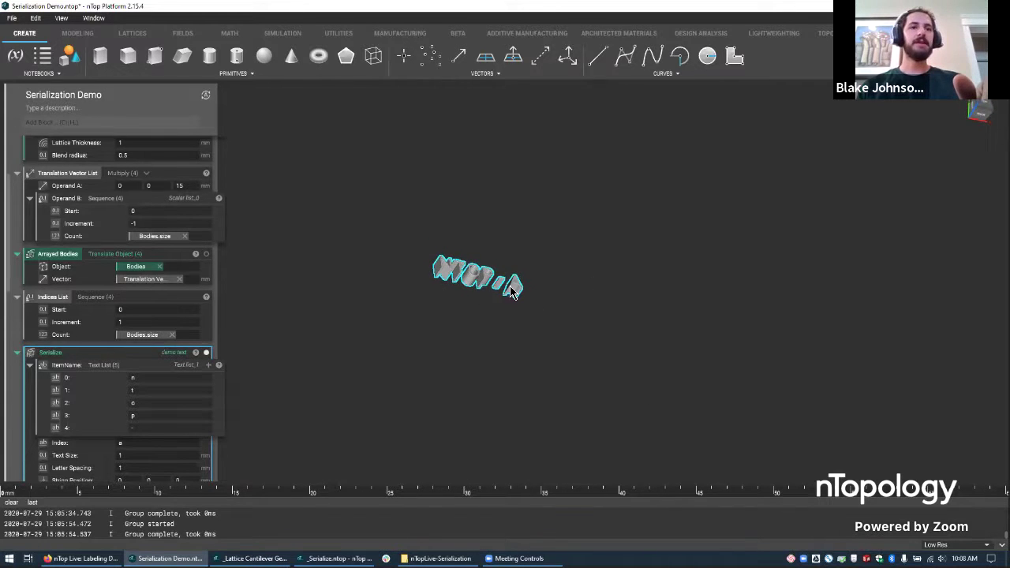
pyautogui.moveTo(511, 292); pyautogui.dragTo(442, 354, button='right')
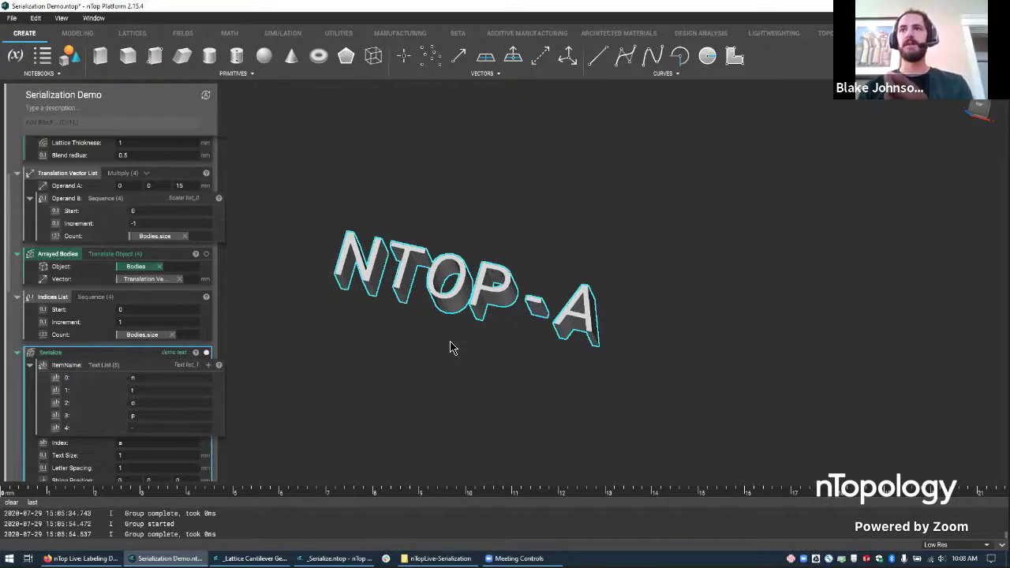
# Step: Examine the ItemName text list that supplies the letters of the Serialize block's text
pyautogui.click(206, 352)
pyautogui.scroll(-1, 128, 347)
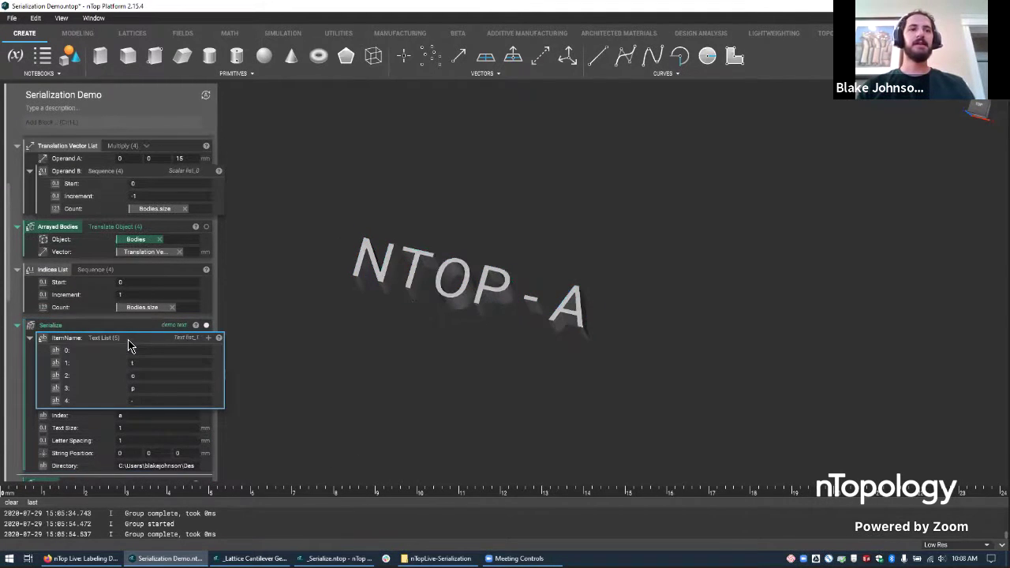
pyautogui.moveTo(360, 282); pyautogui.dragTo(380, 277, button='right')
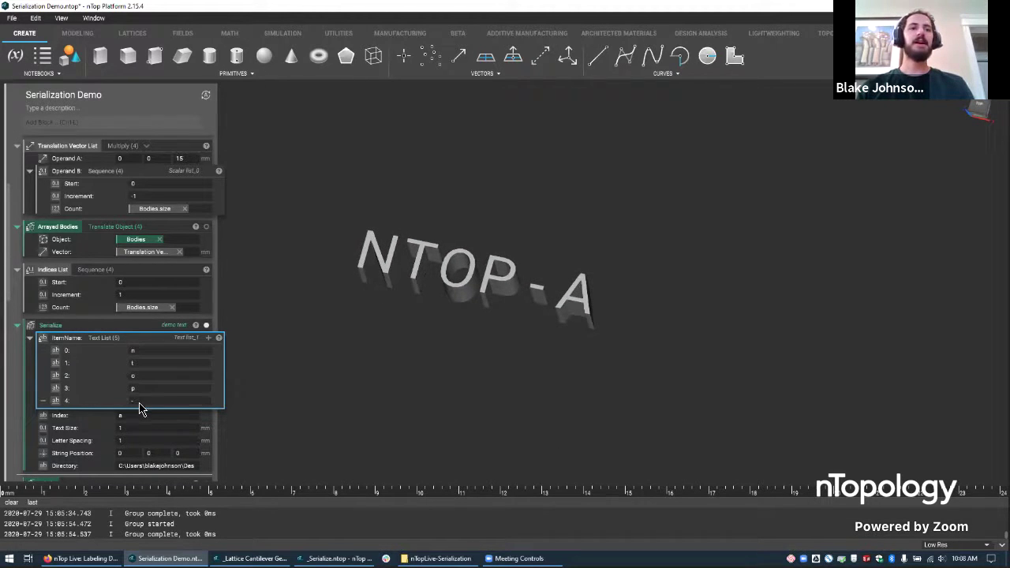
# Step: Try B and C as the Serialize block's Index
pyautogui.click(132, 418)
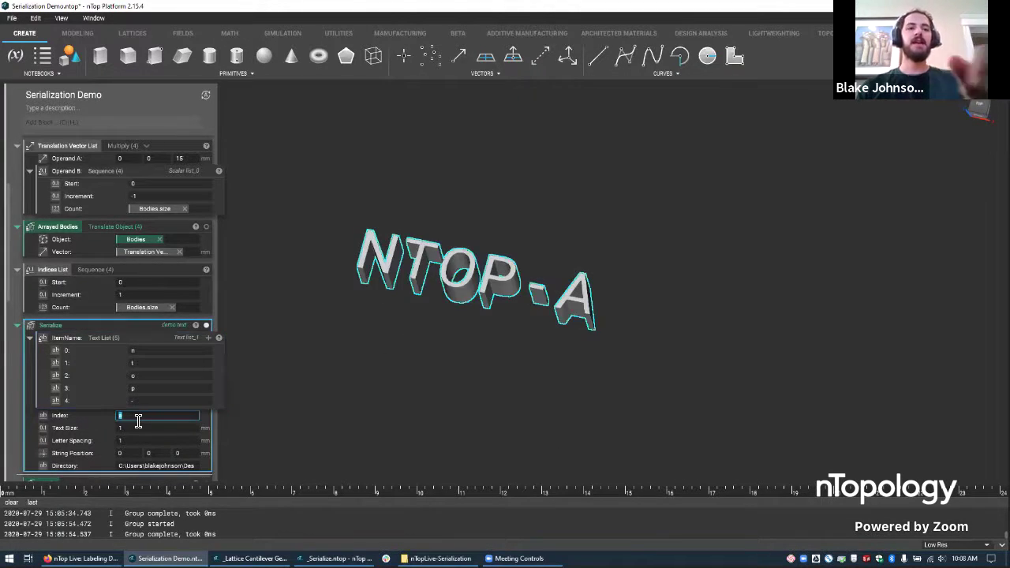
pyautogui.write('8')
pyautogui.press('Return')
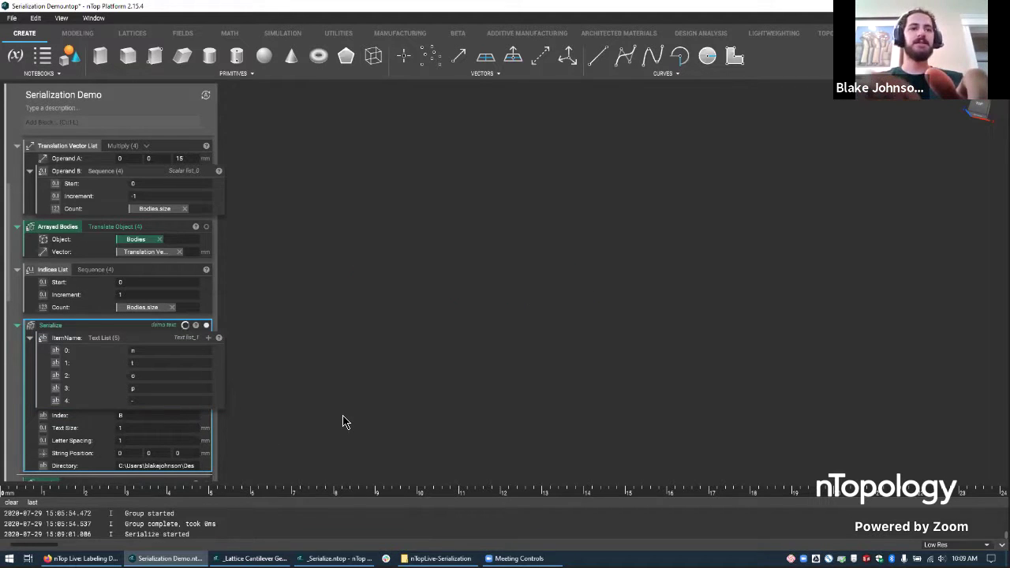
pyautogui.write('C')
pyautogui.press('Return')
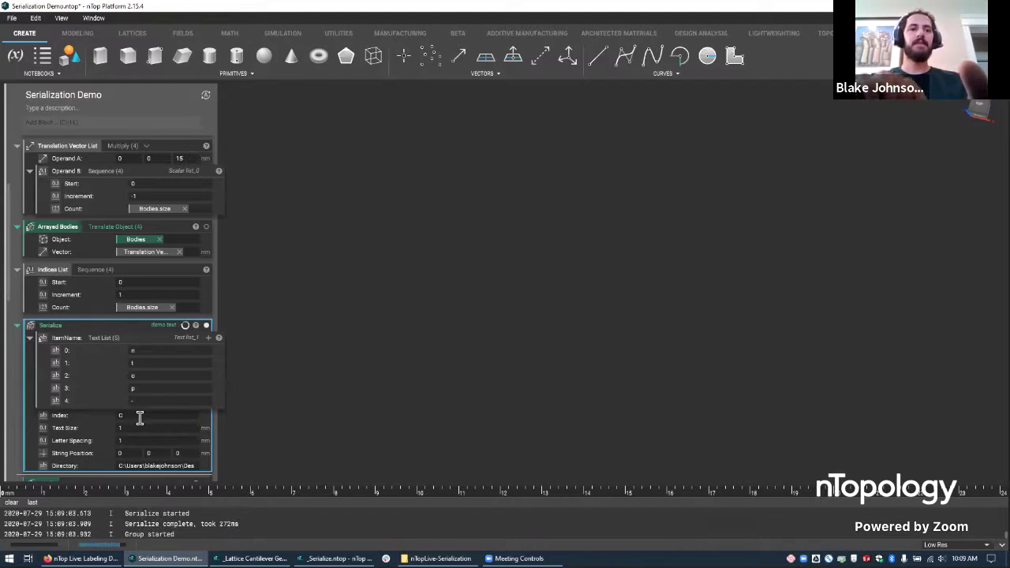
# Step: Set the Serialize block's Index to 1
pyautogui.doubleClick(139, 417)
pyautogui.write('1')
pyautogui.press('Return')
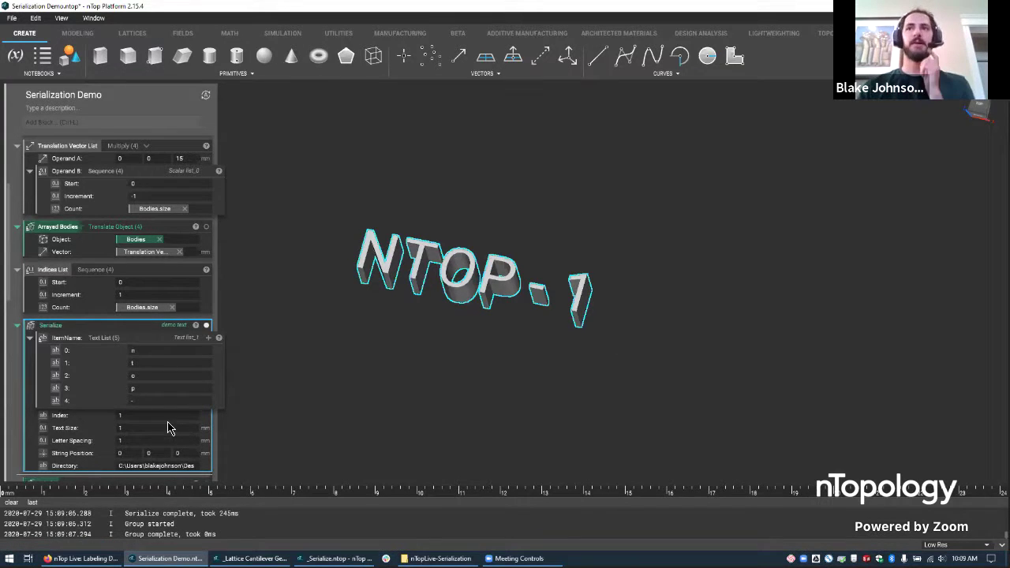
# Step: Move the serialized text in the viewport to a String Position of about 4.85, 1.74, 0 mm
pyautogui.click(136, 428)
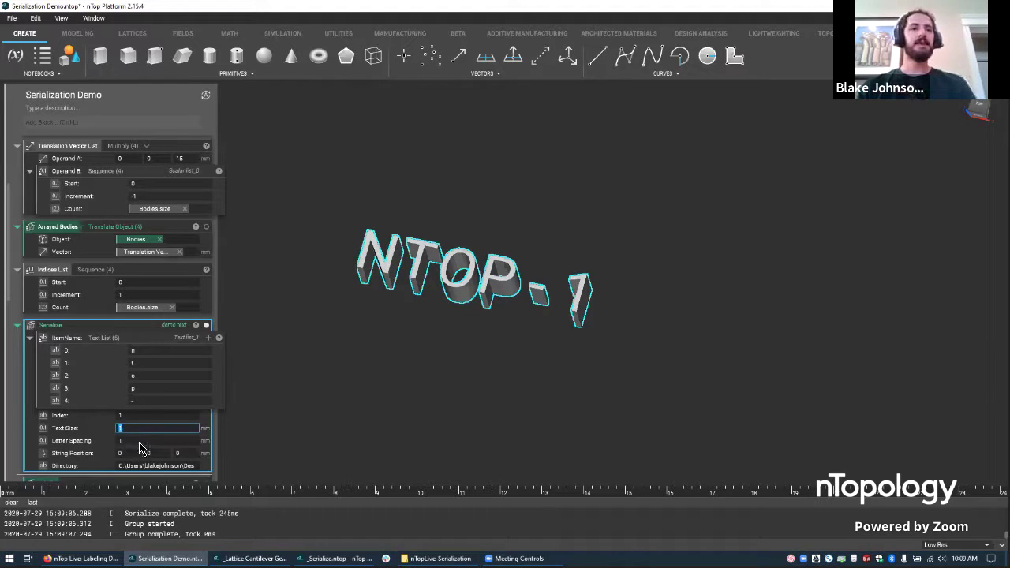
pyautogui.click(142, 441)
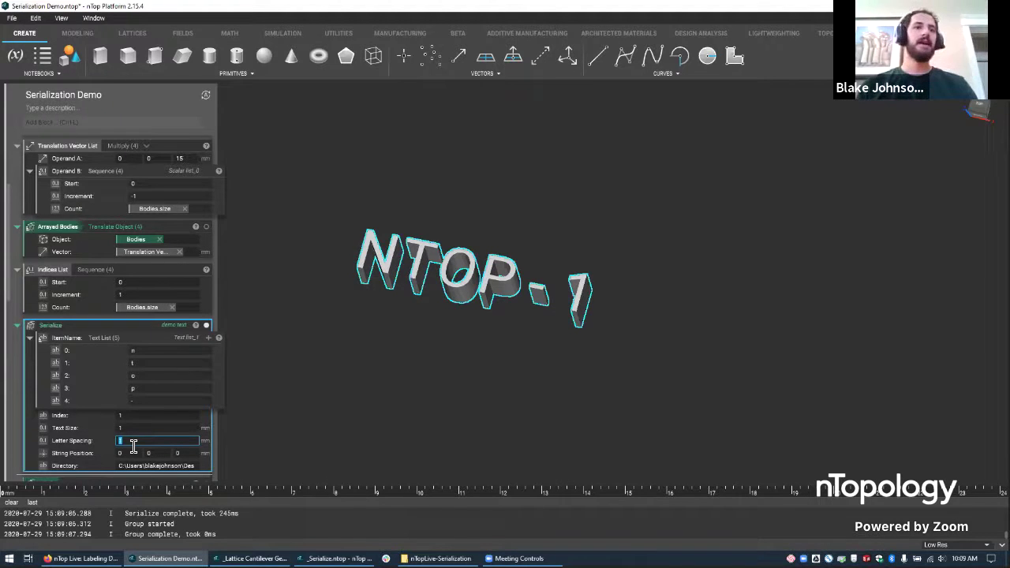
pyautogui.click(157, 454)
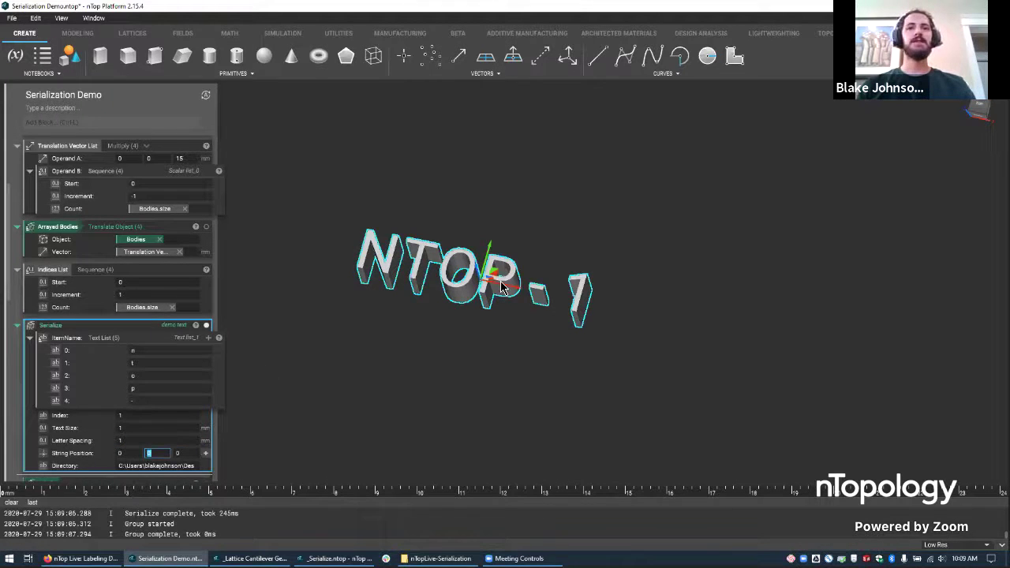
pyautogui.moveTo(501, 282); pyautogui.dragTo(697, 237)
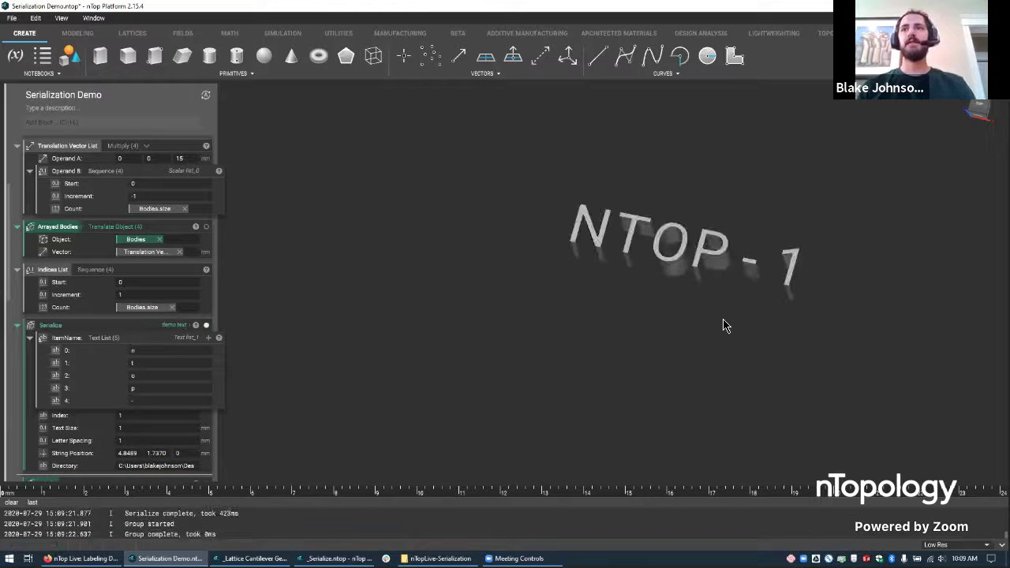
pyautogui.moveTo(708, 238); pyautogui.dragTo(705, 293, button='right')
pyautogui.scroll(-3, 676, 237)
pyautogui.moveTo(676, 243); pyautogui.dragTo(655, 293, button='right')
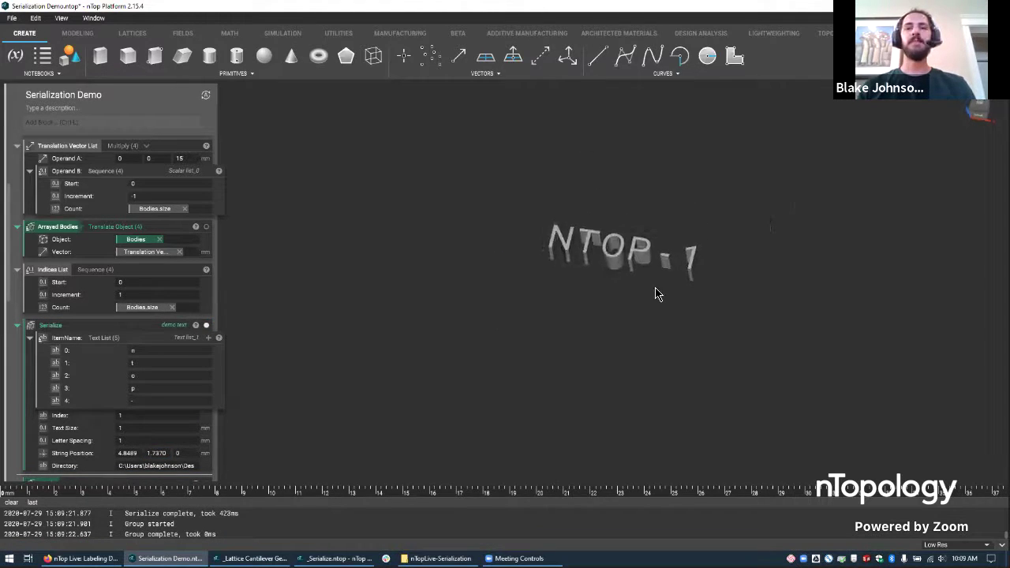
pyautogui.click(142, 467)
pyautogui.click(298, 474)
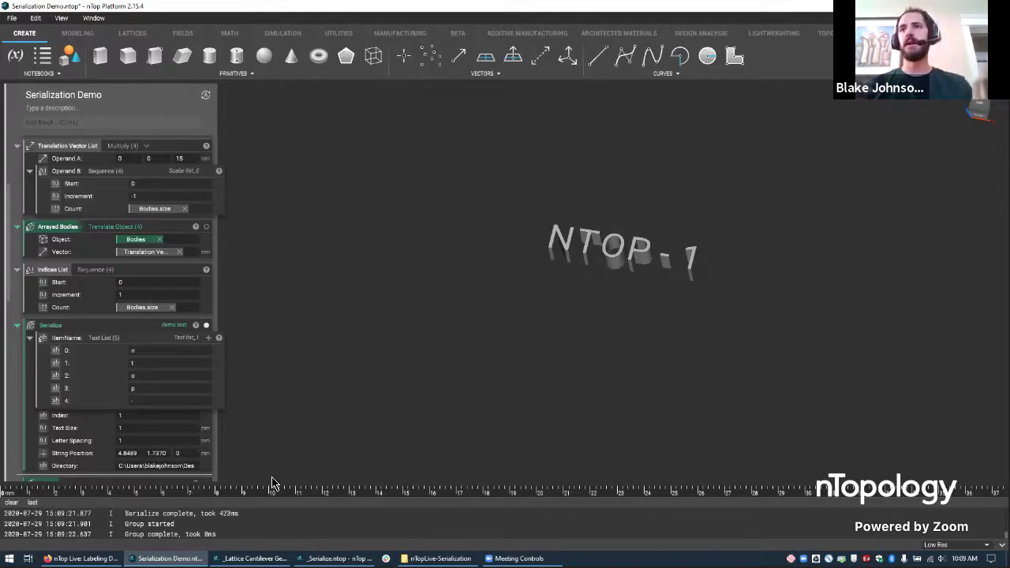
# Step: Switch to the _Serialize.ntop notebook and examine how its inputs feed the Boolean Union block that builds the text
pyautogui.click(339, 558)
pyautogui.scroll(3, 132, 243)
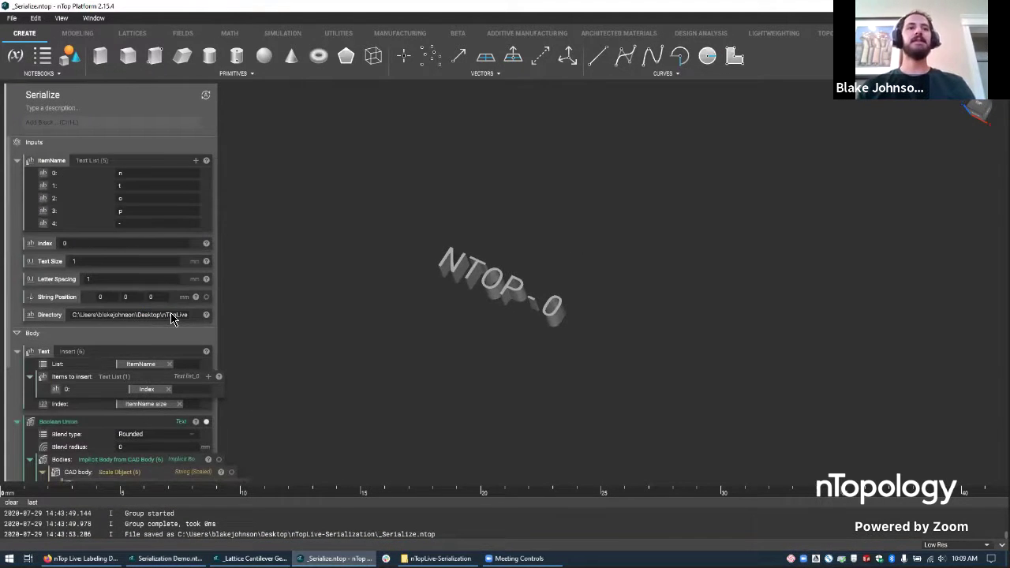
pyautogui.scroll(-1, 134, 276)
pyautogui.scroll(-2, 135, 278)
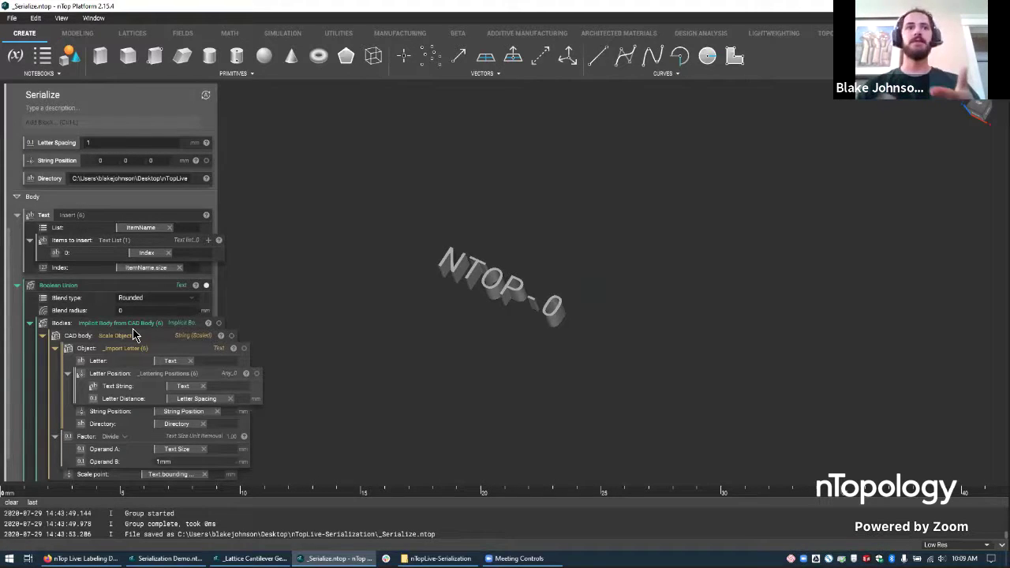
pyautogui.scroll(-1, 131, 348)
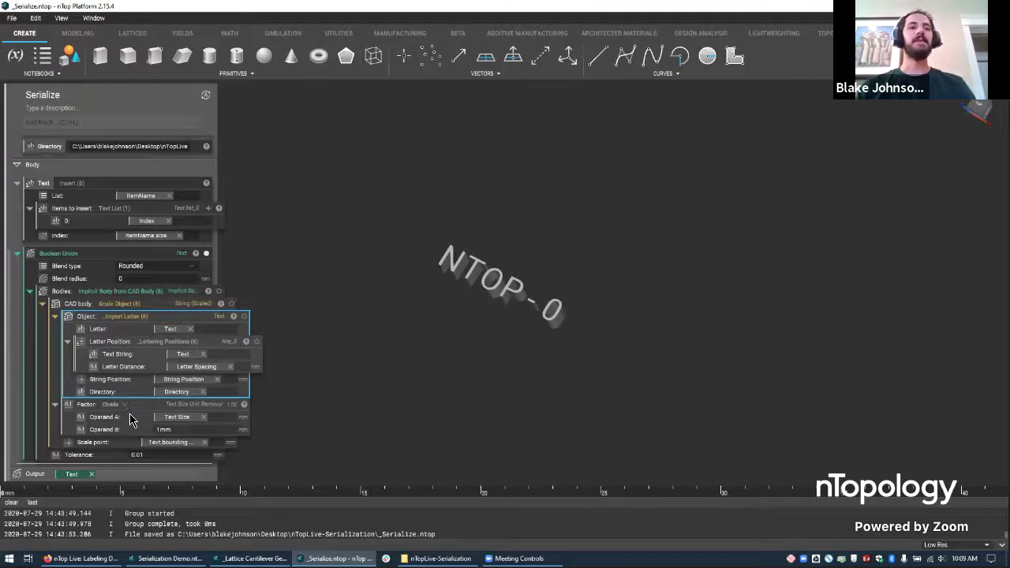
pyautogui.click(94, 255)
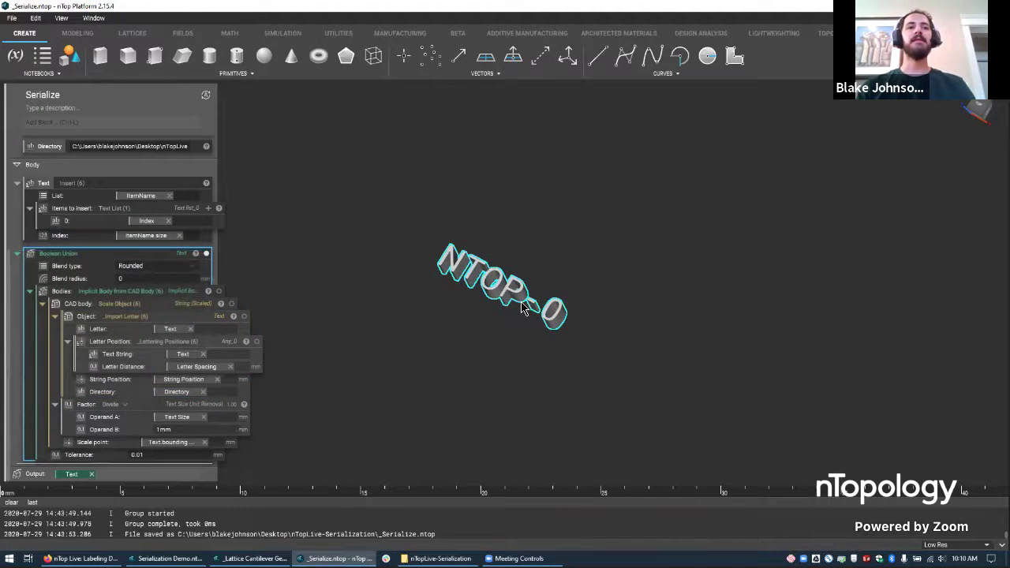
# Step: Inspect the letters of the NTOP-0 text body in the viewport from close up and at different angles
pyautogui.scroll(5, 553, 263)
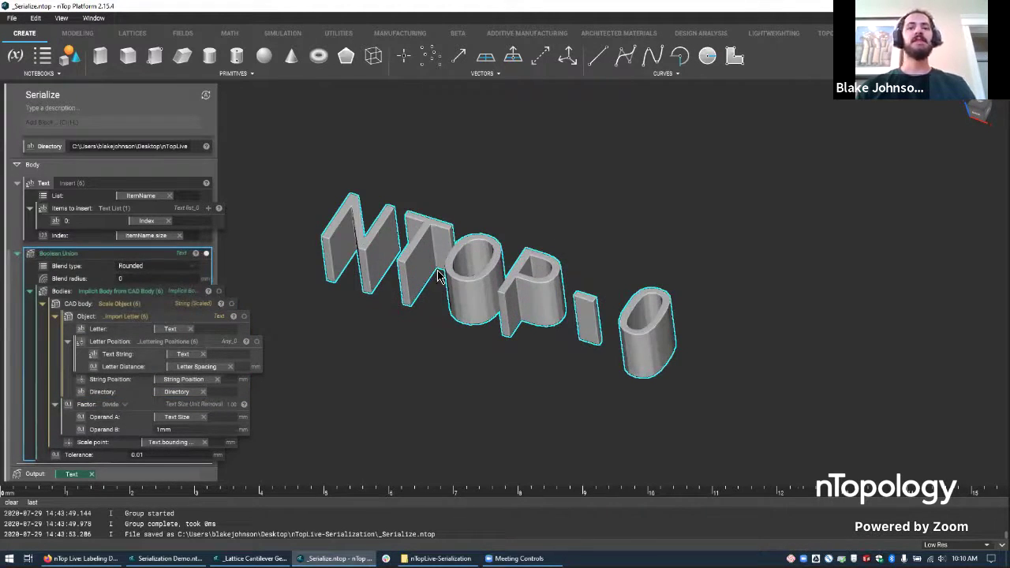
pyautogui.scroll(-3, 440, 276)
pyautogui.moveTo(444, 303); pyautogui.dragTo(465, 304, button='right')
pyautogui.scroll(3, 465, 310)
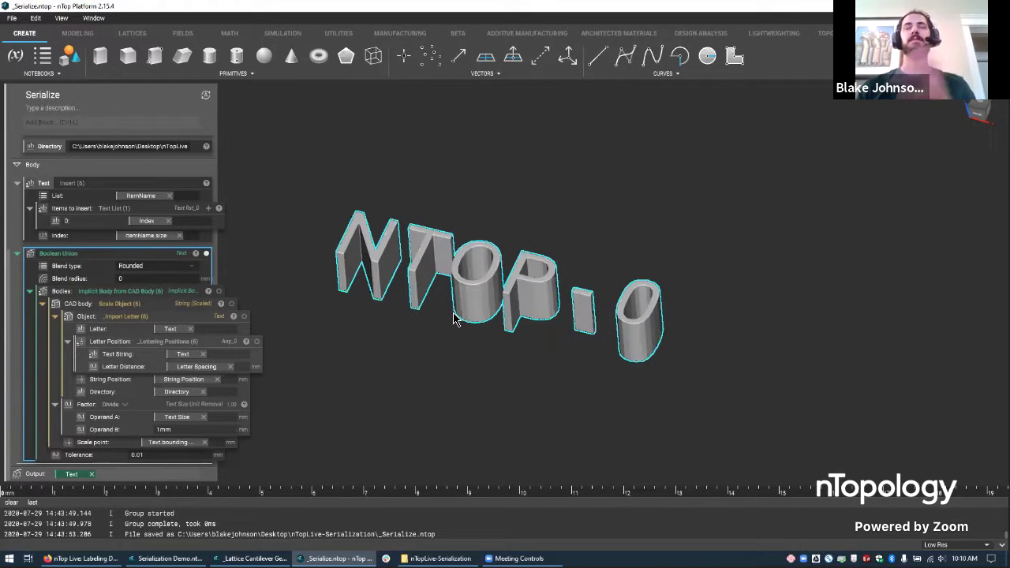
pyautogui.scroll(1, 397, 324)
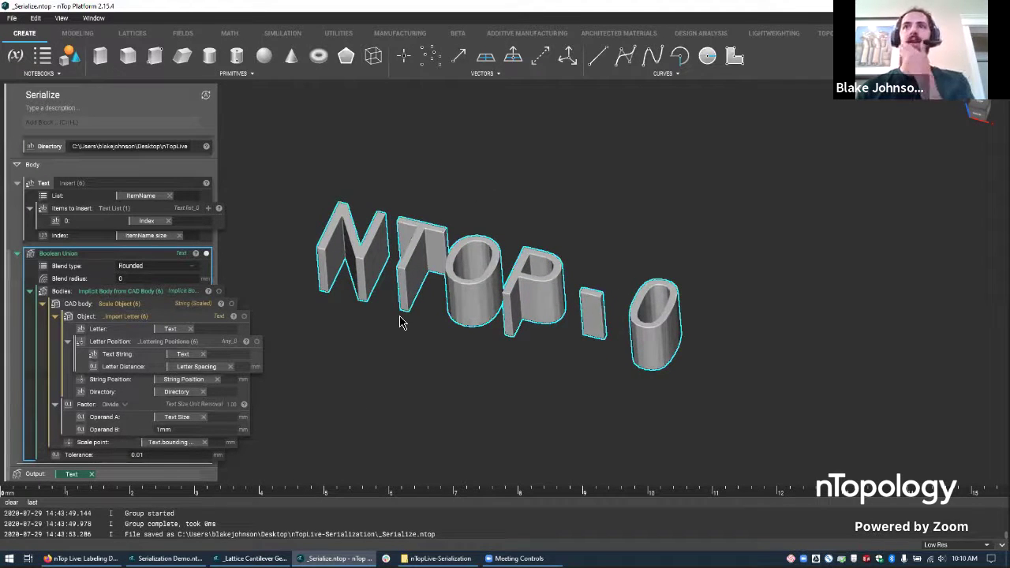
pyautogui.scroll(-3, 444, 394)
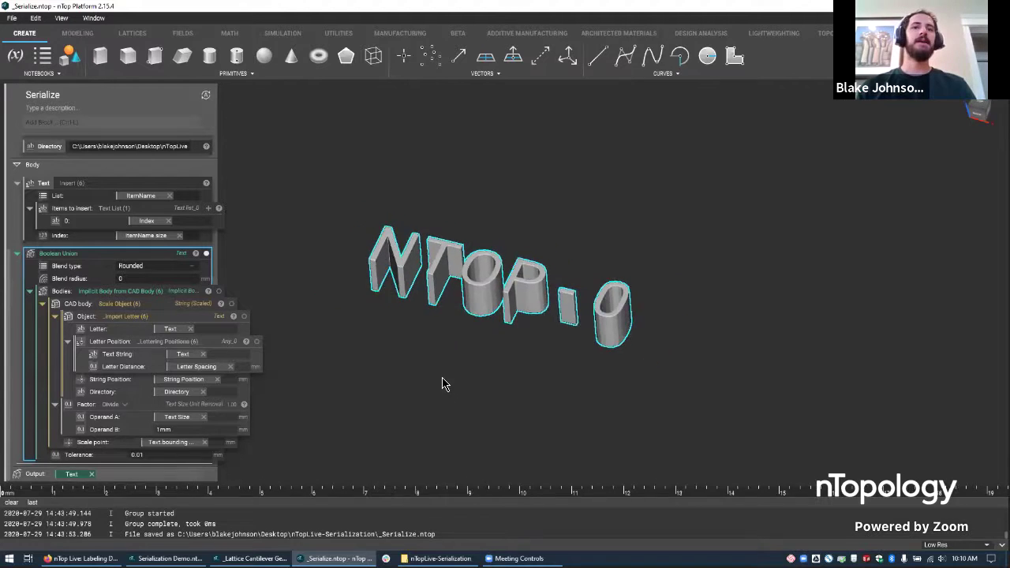
# Step: Review the Serialize notebook's inputs, checking each character of the ItemName list, the Index, and how they feed the body blocks
pyautogui.scroll(2, 109, 345)
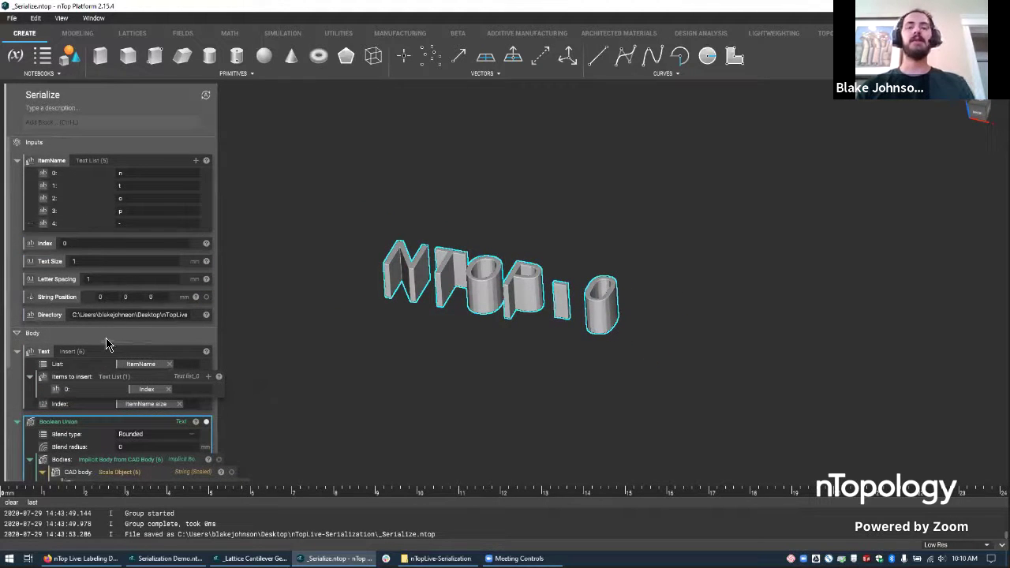
pyautogui.scroll(-1, 109, 345)
pyautogui.scroll(-1, 108, 345)
pyautogui.scroll(2, 111, 338)
pyautogui.scroll(-3, 118, 336)
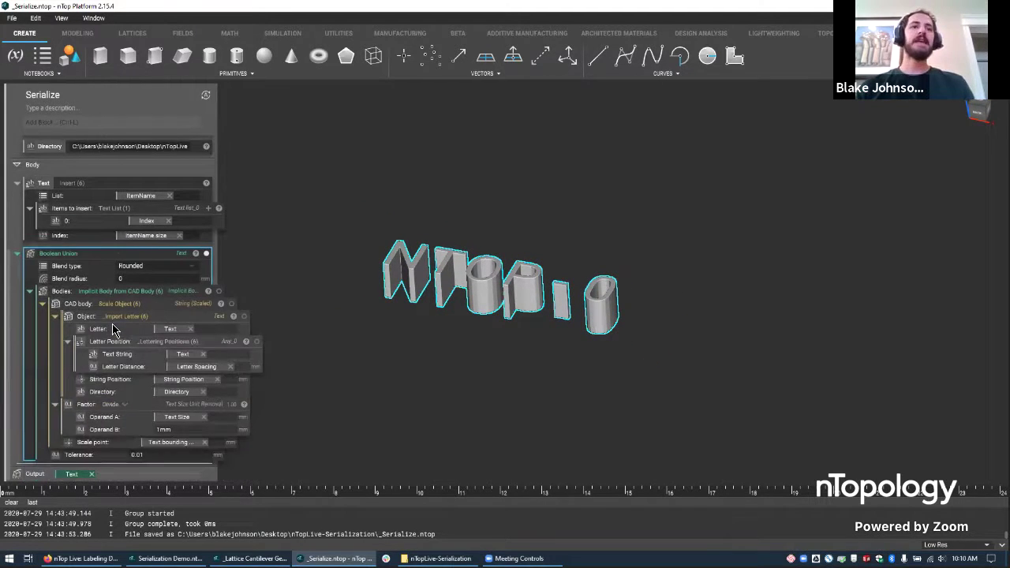
pyautogui.scroll(3, 138, 315)
pyautogui.click(140, 184)
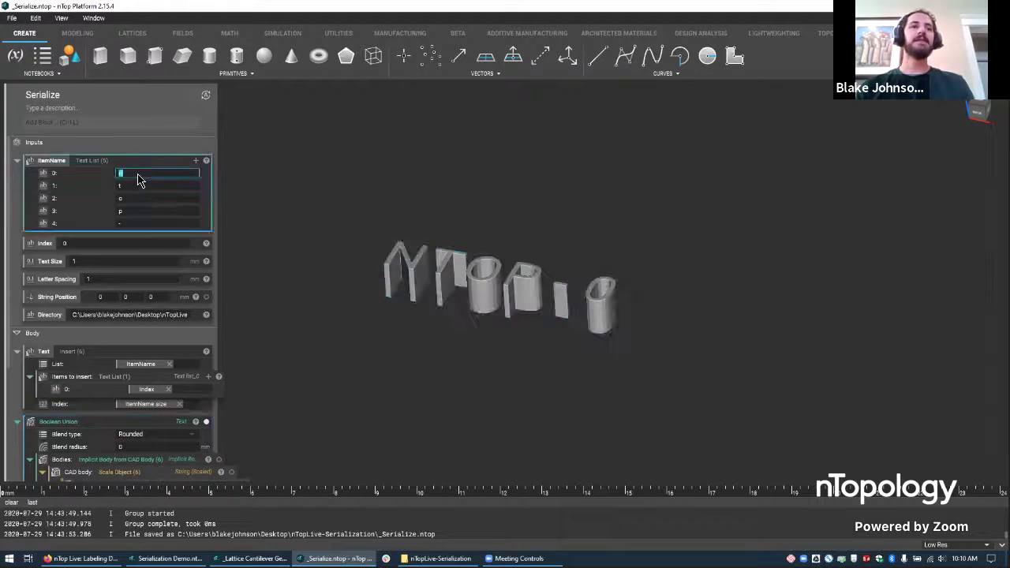
pyautogui.press('Tab')
pyautogui.press('Tab')
pyautogui.press('Tab')
pyautogui.press('Tab')
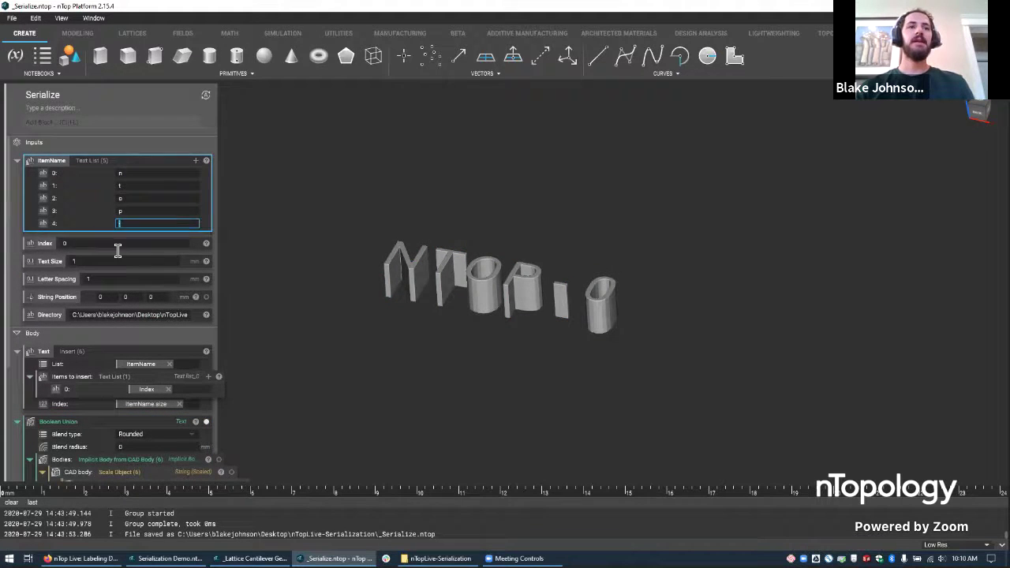
pyautogui.click(140, 163)
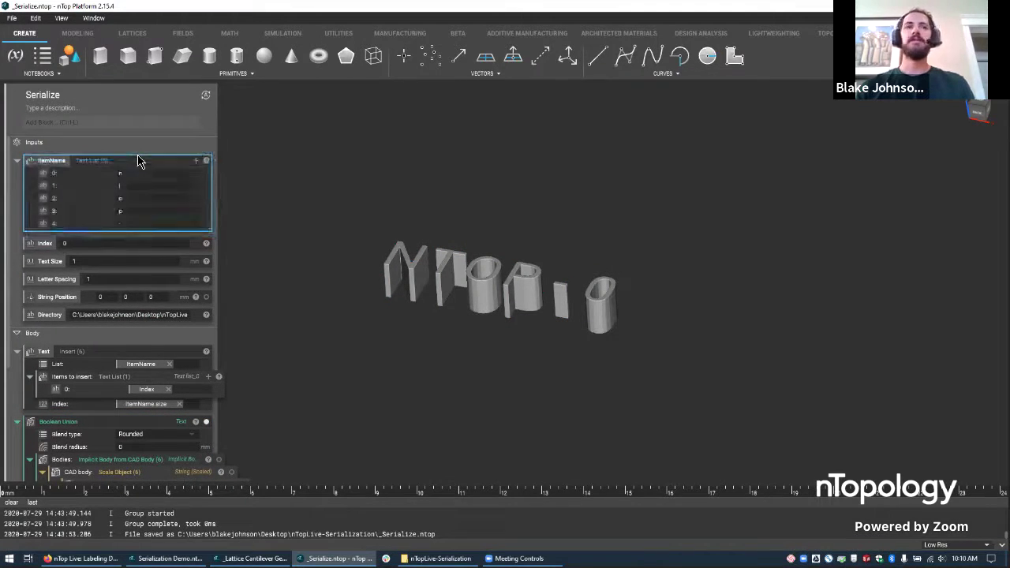
pyautogui.click(53, 244)
pyautogui.scroll(-3, 156, 244)
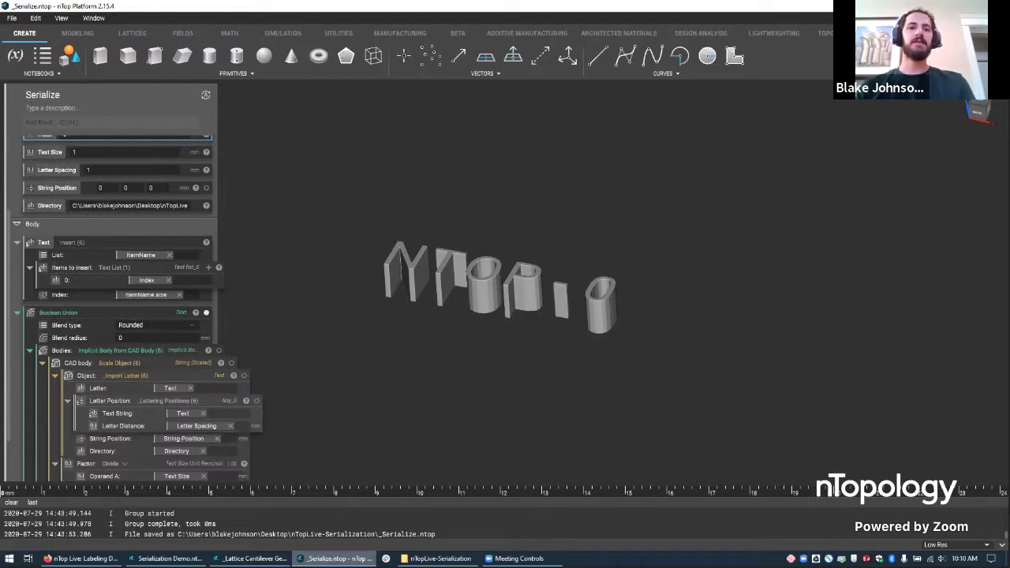
# Step: Switch to File Explorer, open the TextFiles folder and examine the .x_t files for the characters
pyautogui.moveTo(438, 559)
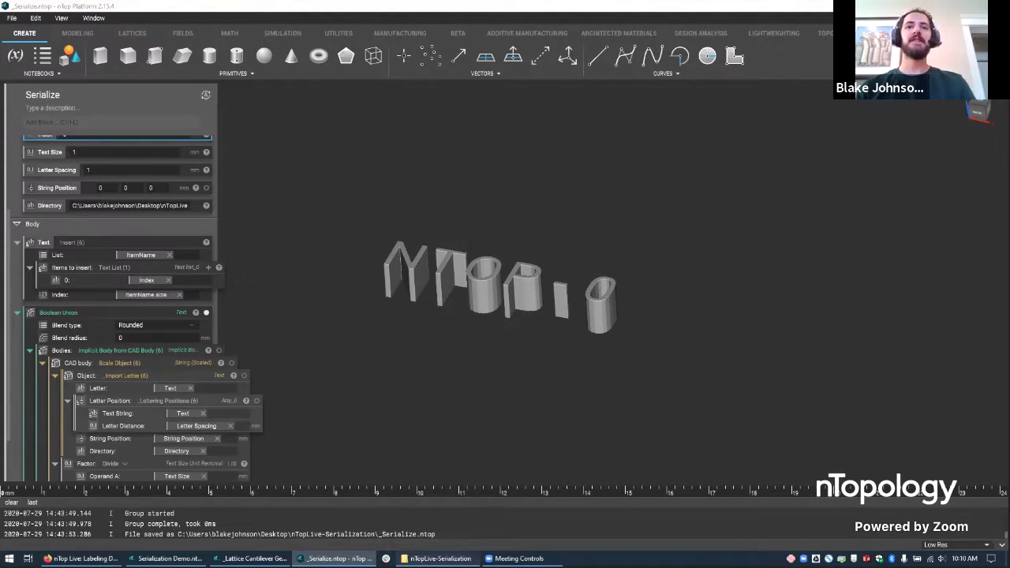
pyautogui.click(438, 559)
pyautogui.doubleClick(680, 278)
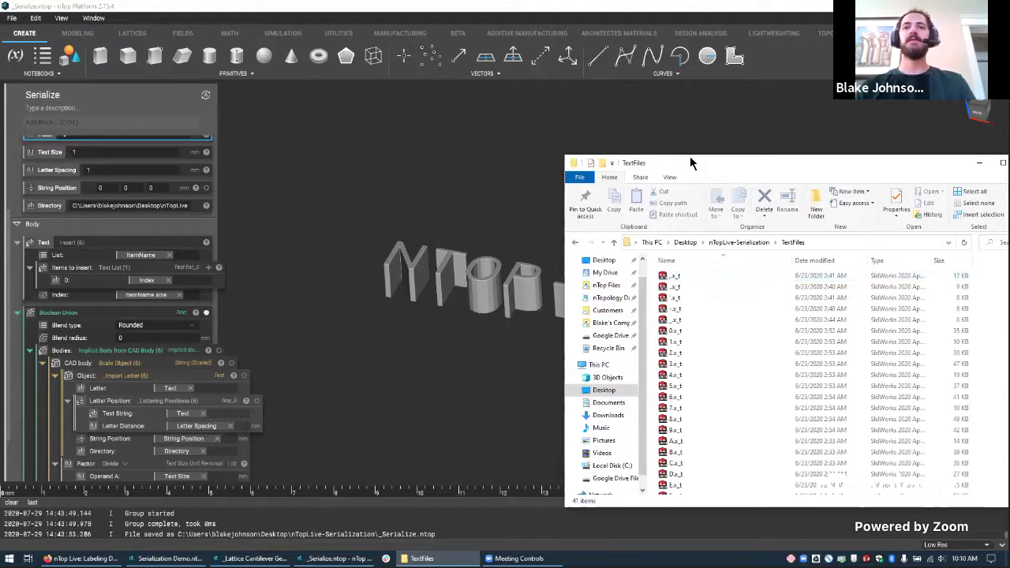
pyautogui.moveTo(692, 163); pyautogui.dragTo(413, 111)
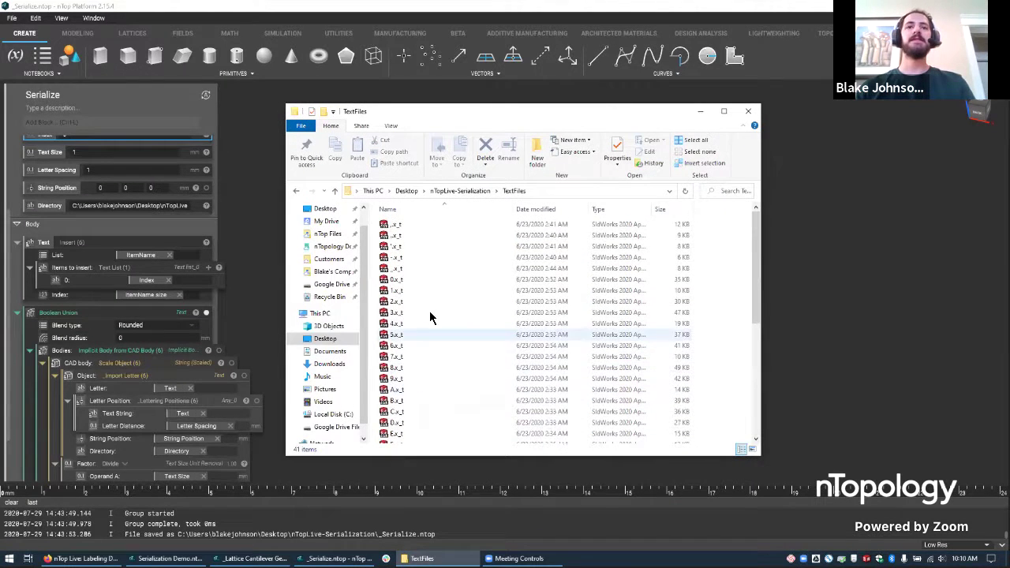
pyautogui.scroll(-7, 420, 339)
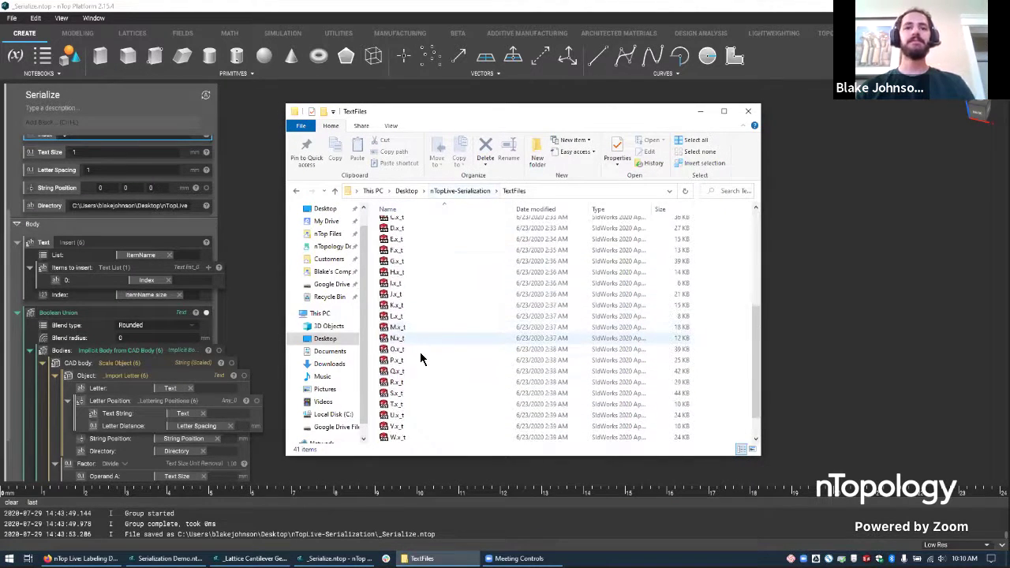
pyautogui.scroll(7, 419, 329)
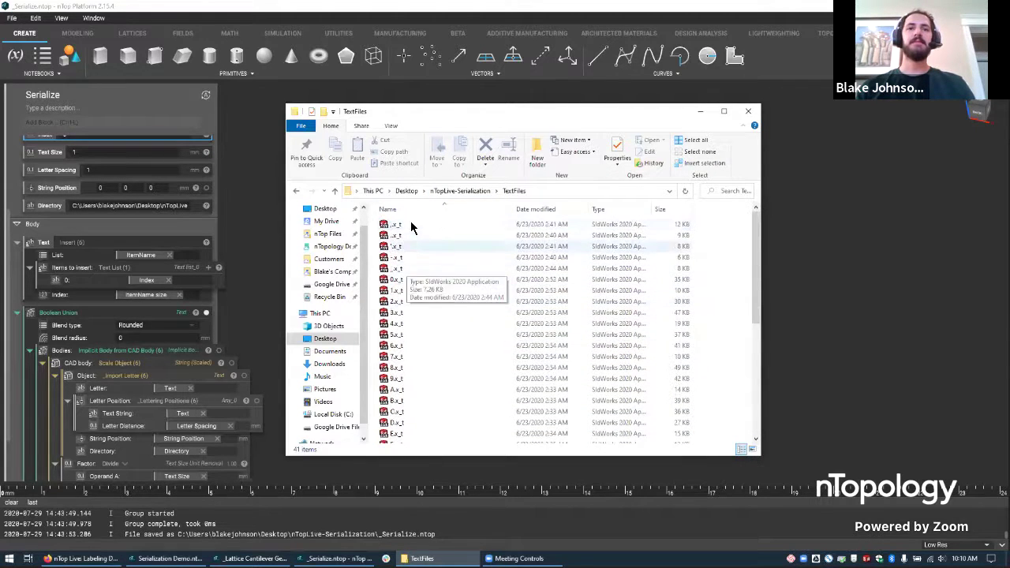
pyautogui.scroll(-7, 444, 342)
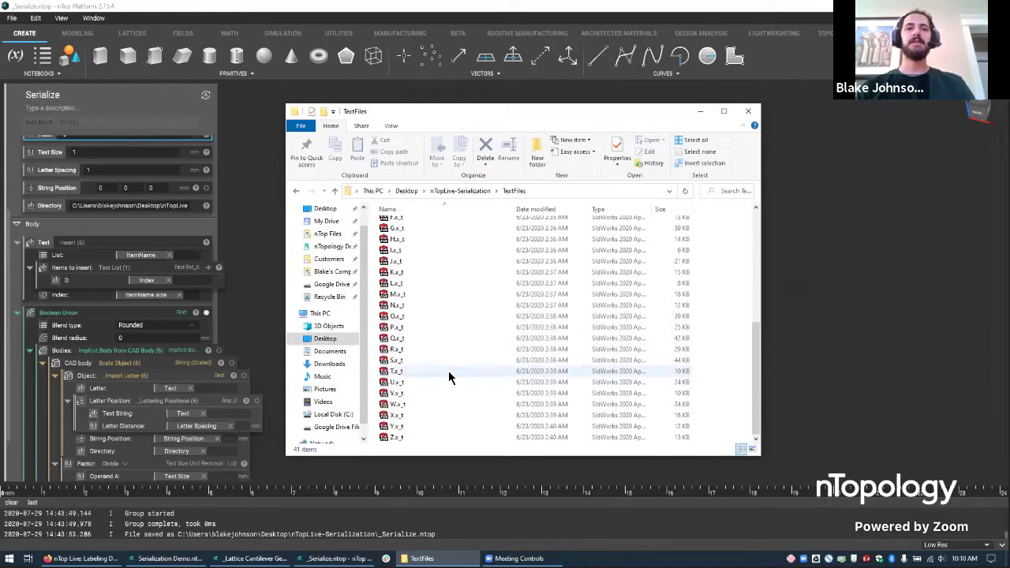
pyautogui.click(844, 308)
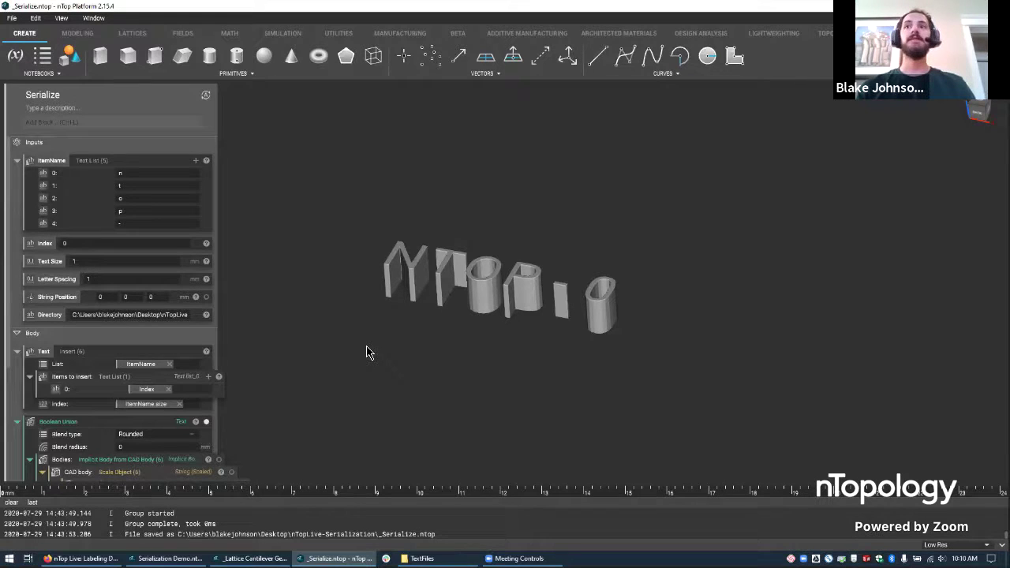
# Step: Return to the Serialize notebook and compare the ItemName characters and the Index input with the letters of the 3D text
pyautogui.doubleClick(133, 173)
pyautogui.click(128, 244)
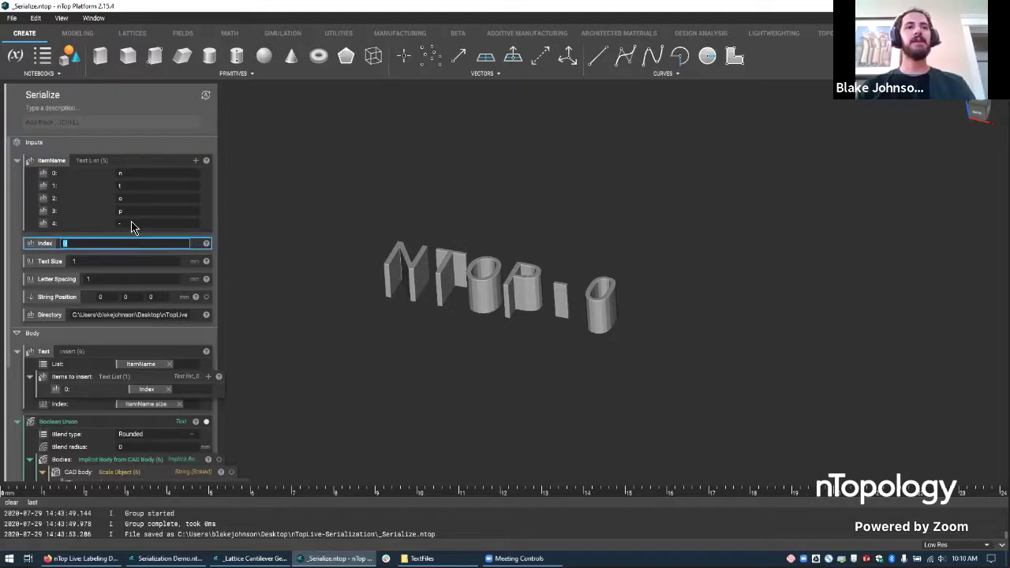
pyautogui.doubleClick(138, 180)
pyautogui.doubleClick(137, 188)
pyautogui.click(140, 173)
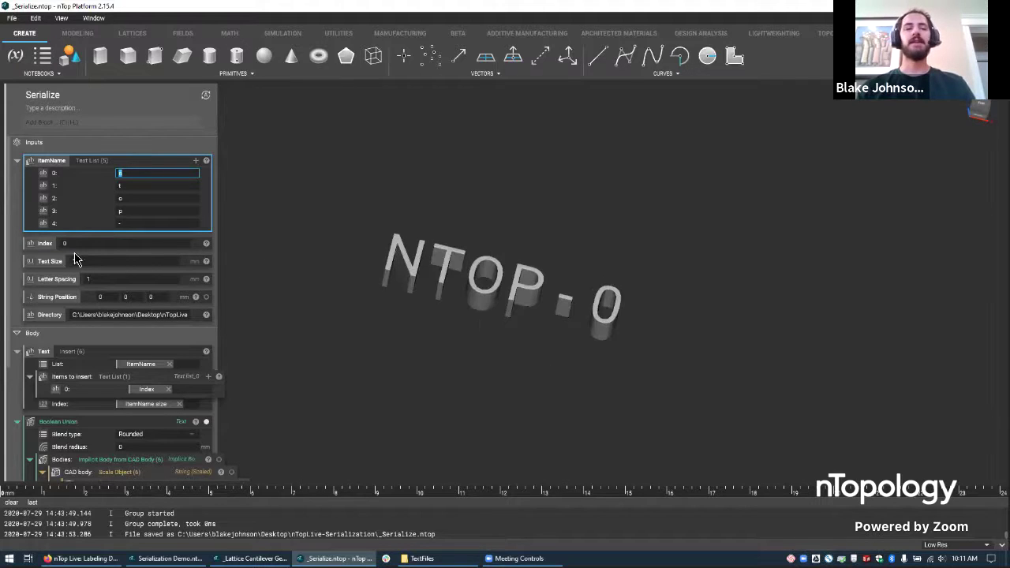
pyautogui.click(444, 299)
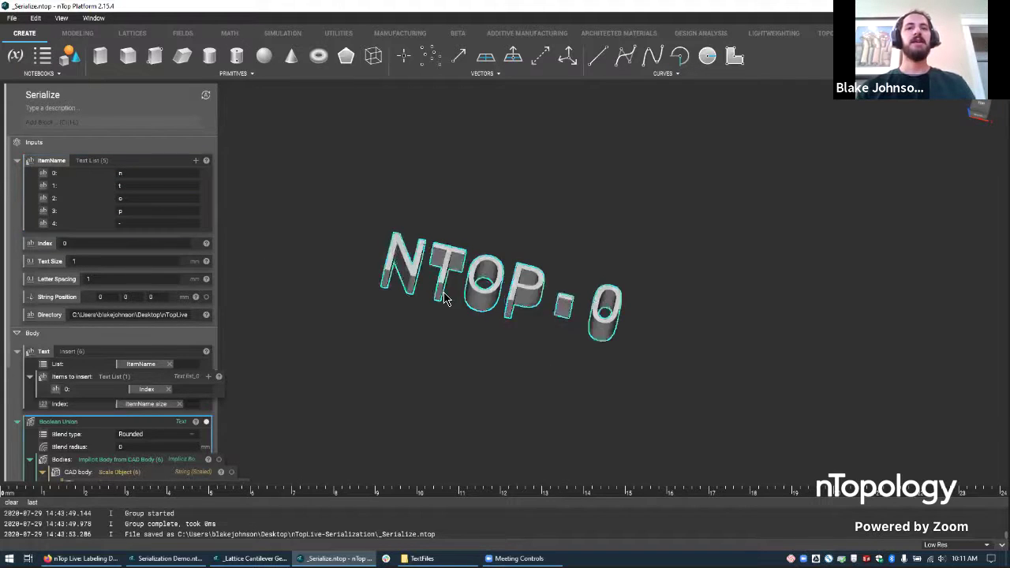
pyautogui.doubleClick(117, 244)
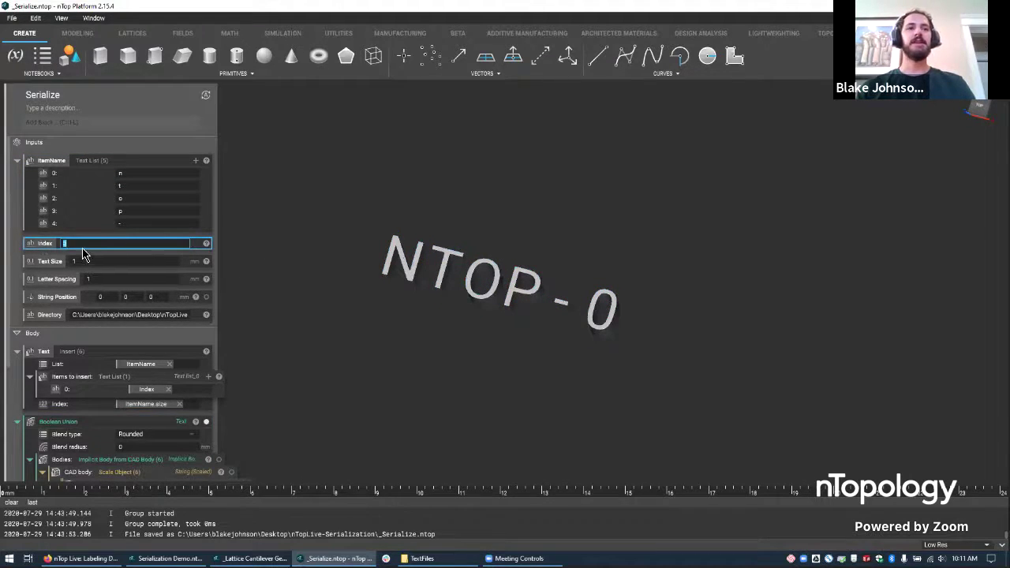
pyautogui.moveTo(490, 332); pyautogui.dragTo(410, 293, button='right')
pyautogui.click(111, 224)
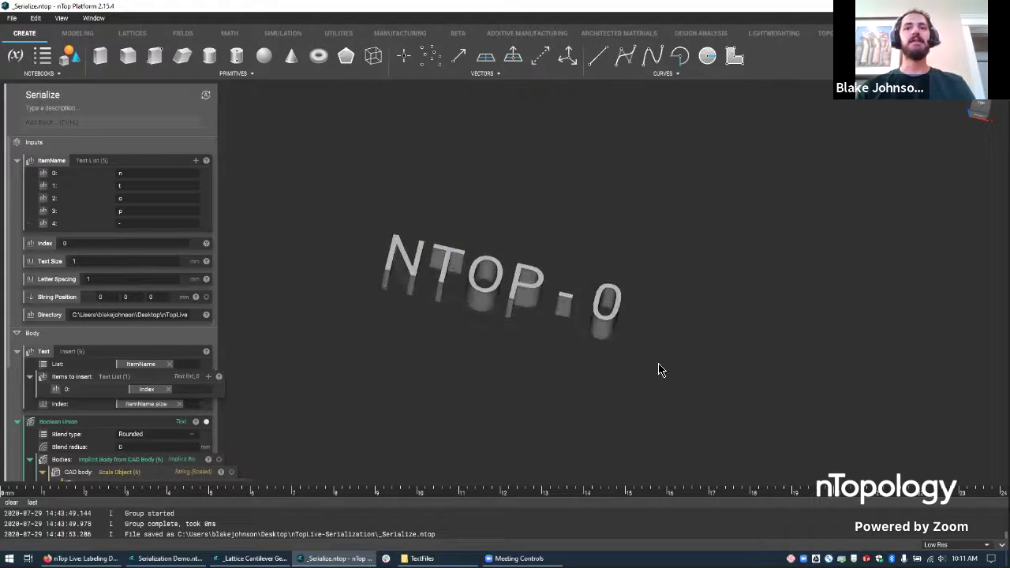
pyautogui.click(119, 162)
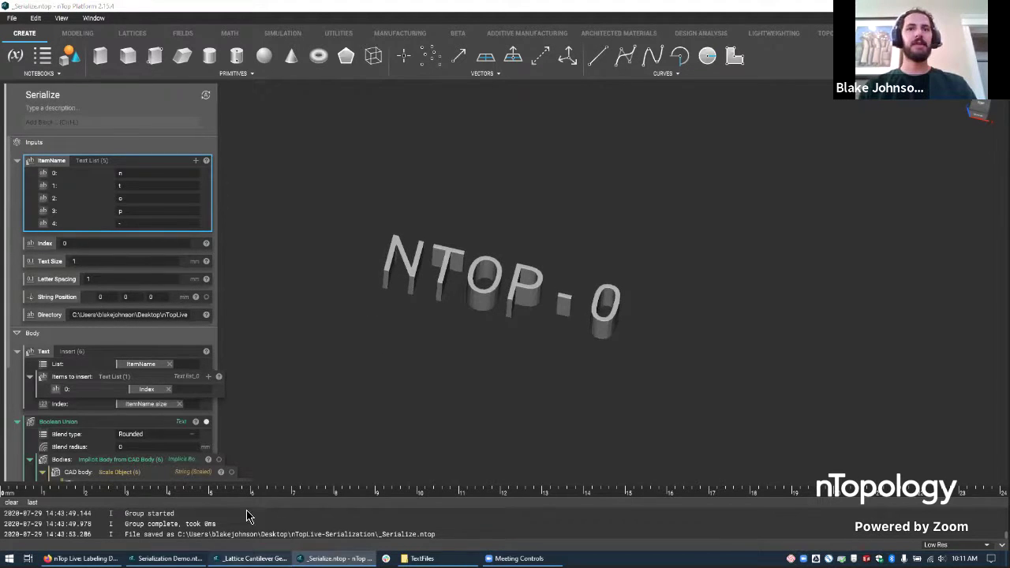
# Step: In the Serialization Demo notebook, set the demo text Serialize block's Index to A and delete that block
pyautogui.click(249, 558)
pyautogui.click(169, 558)
pyautogui.scroll(3, 158, 314)
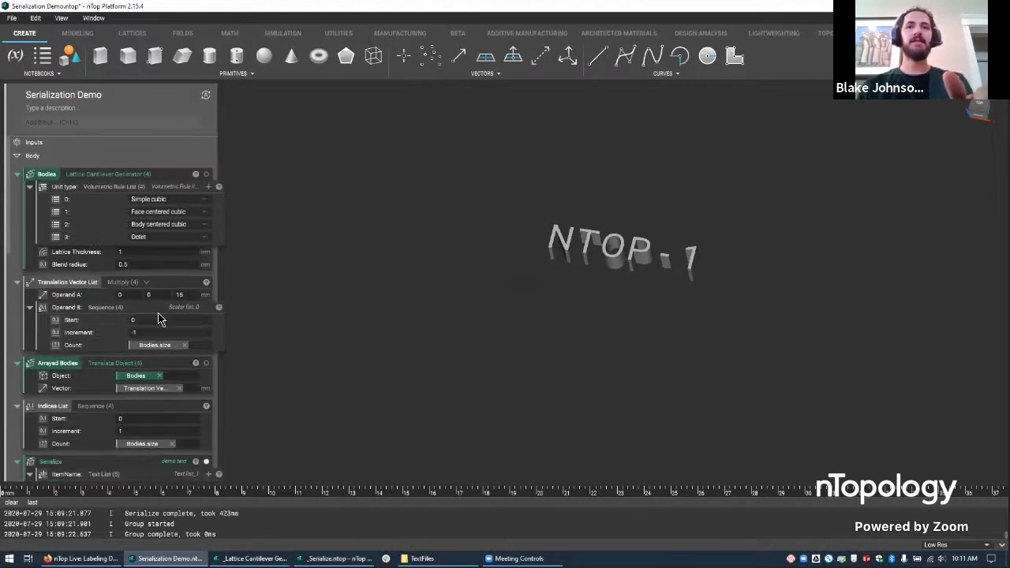
pyautogui.scroll(-5, 118, 331)
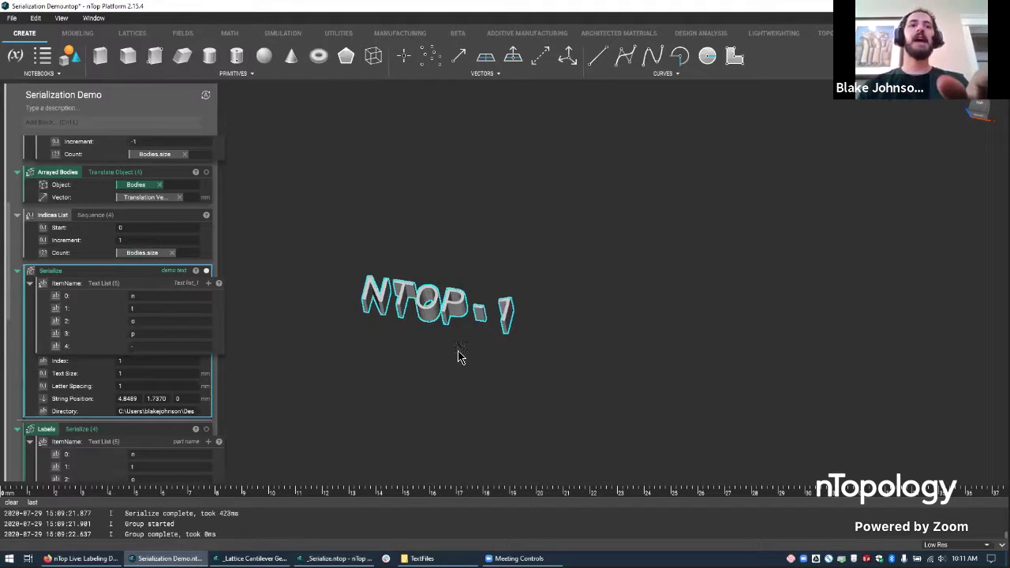
pyautogui.click(136, 362)
pyautogui.write('A')
pyautogui.press('Return')
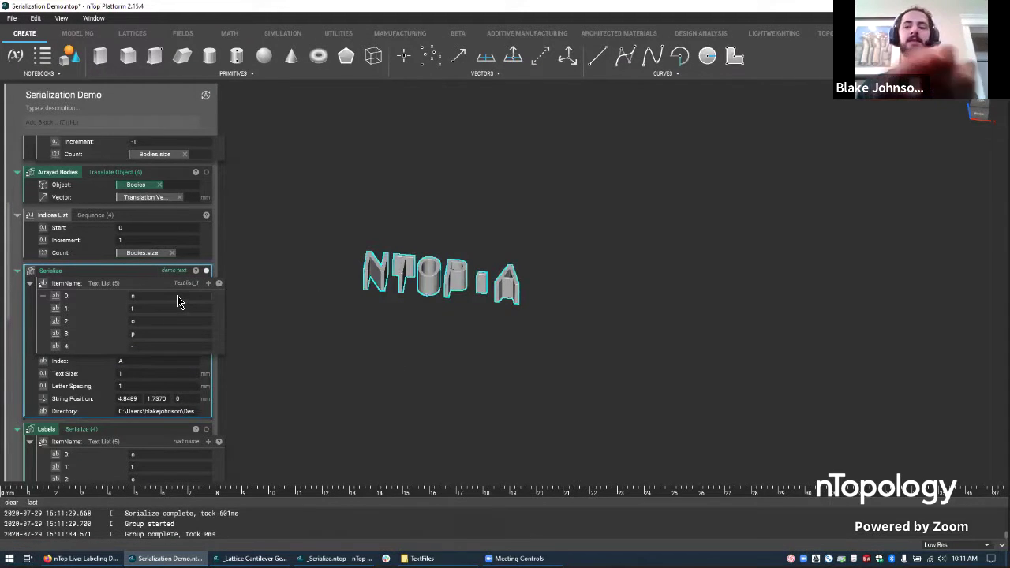
pyautogui.press('Delete')
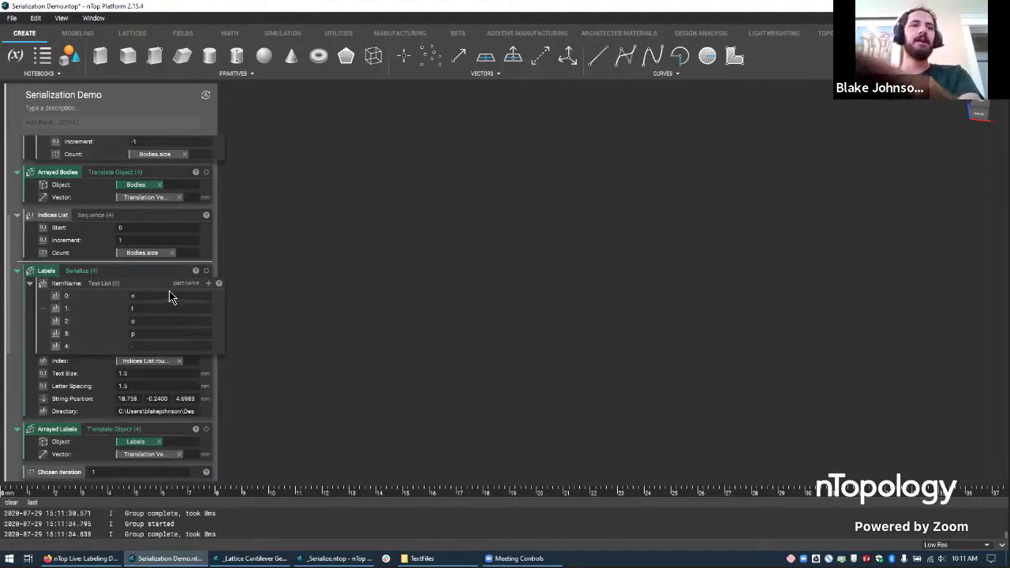
# Step: Examine the Labels block's ItemName and Index inputs and the properties of the Indices List that feeds its Index
pyautogui.click(112, 284)
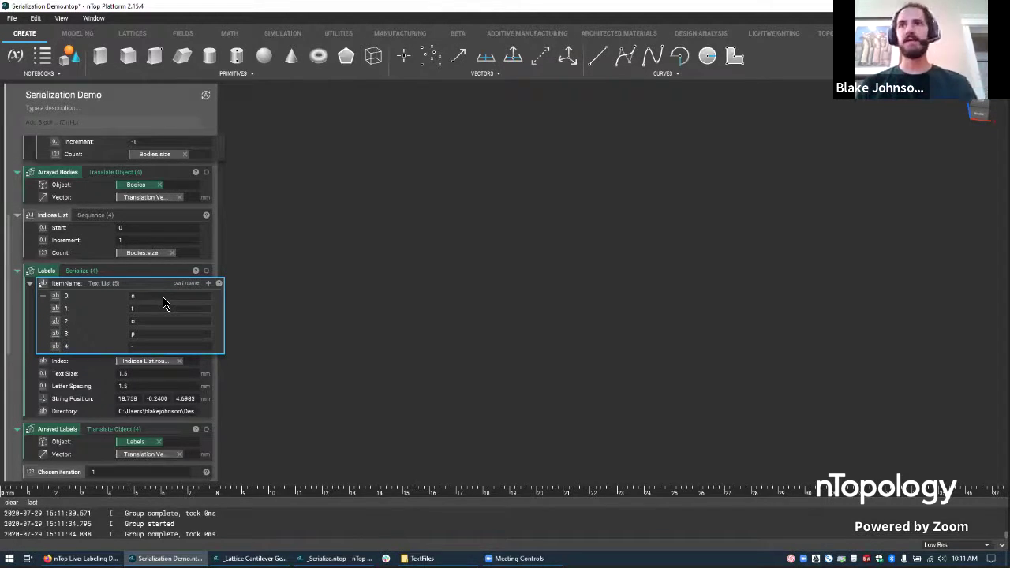
pyautogui.click(131, 363)
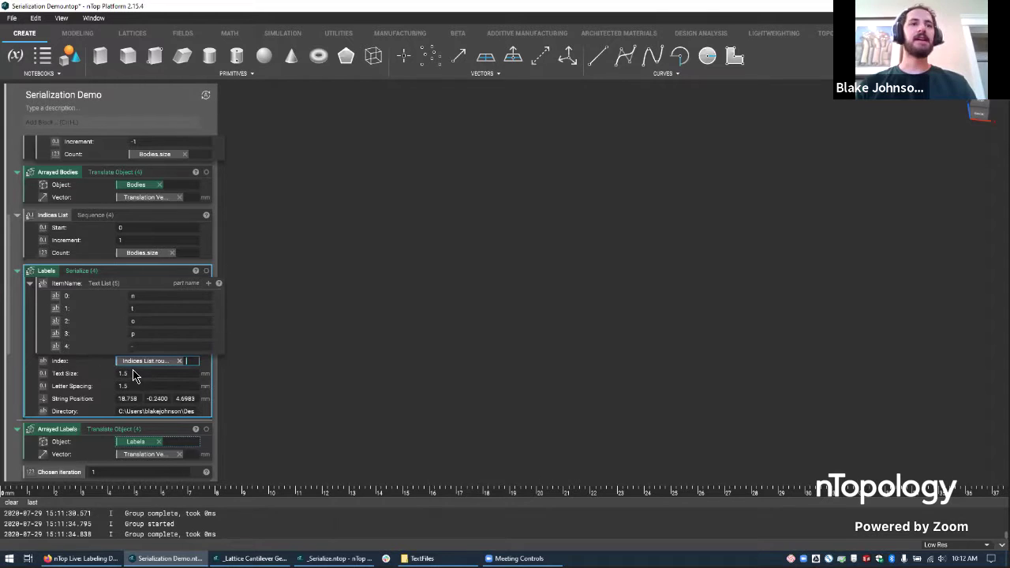
pyautogui.click(116, 229)
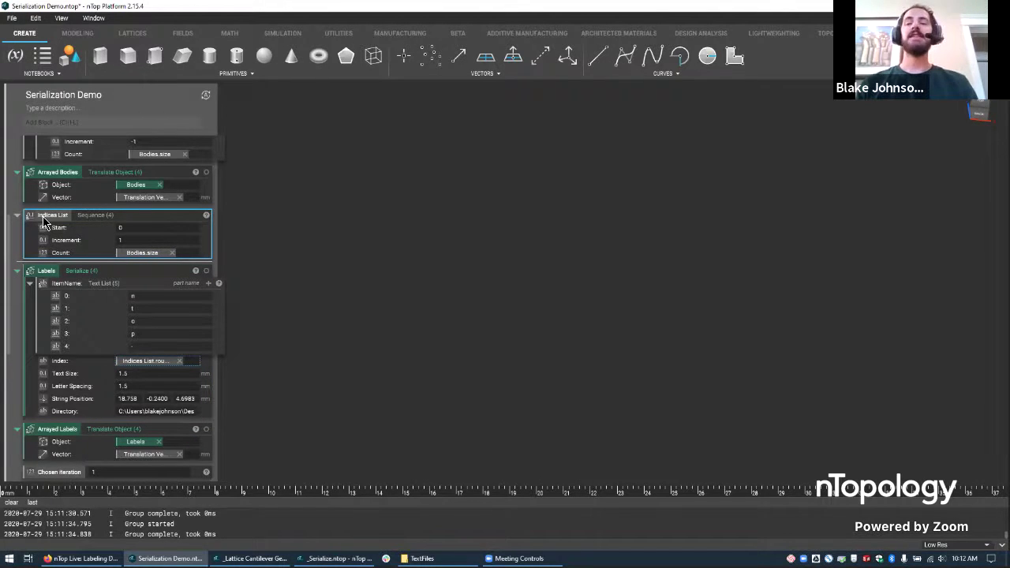
pyautogui.click(206, 216)
pyautogui.scroll(1, 110, 225)
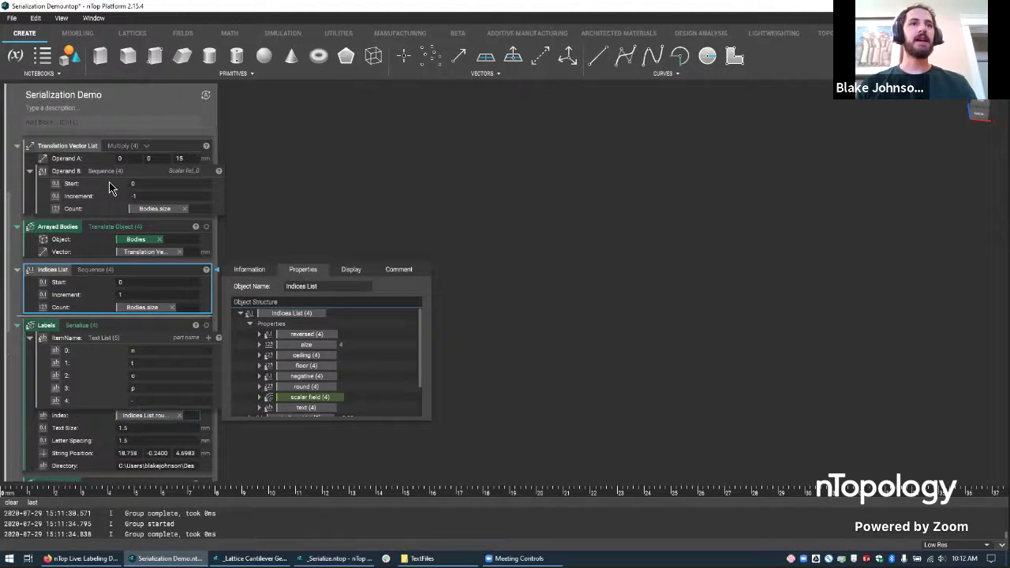
pyautogui.click(105, 173)
pyautogui.click(130, 270)
pyautogui.click(205, 271)
pyautogui.scroll(-3, 304, 371)
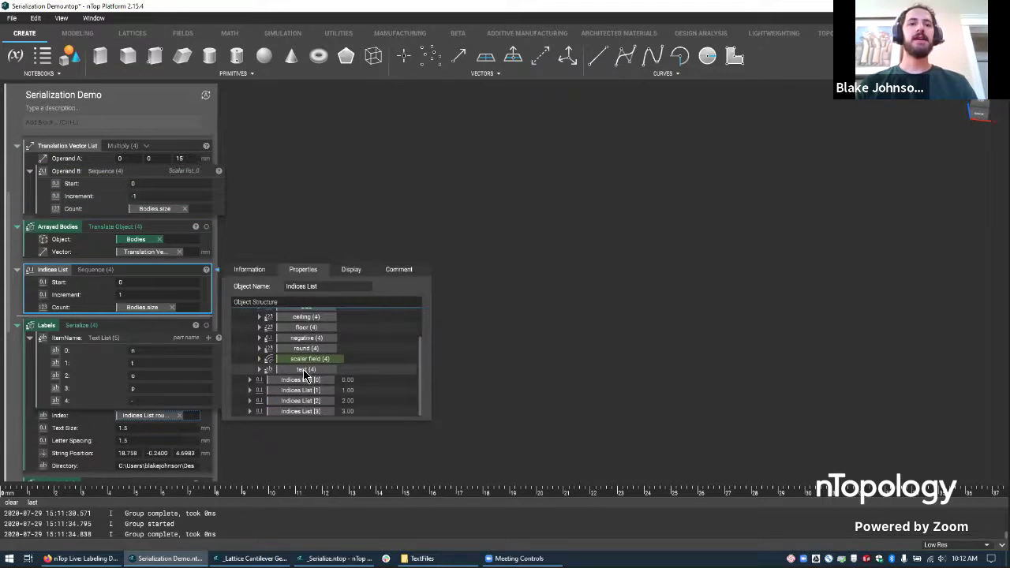
pyautogui.scroll(3, 305, 377)
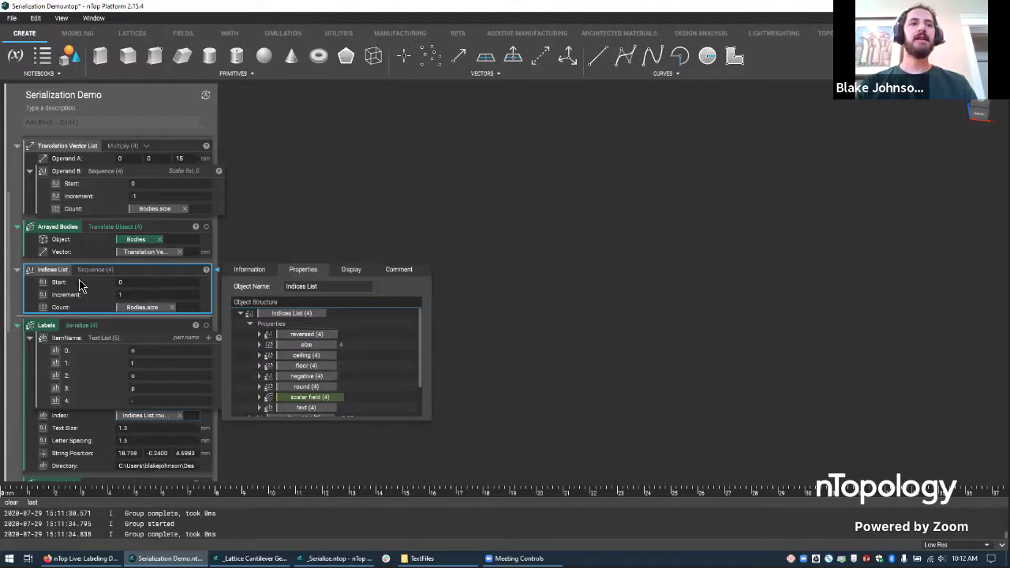
pyautogui.click(319, 243)
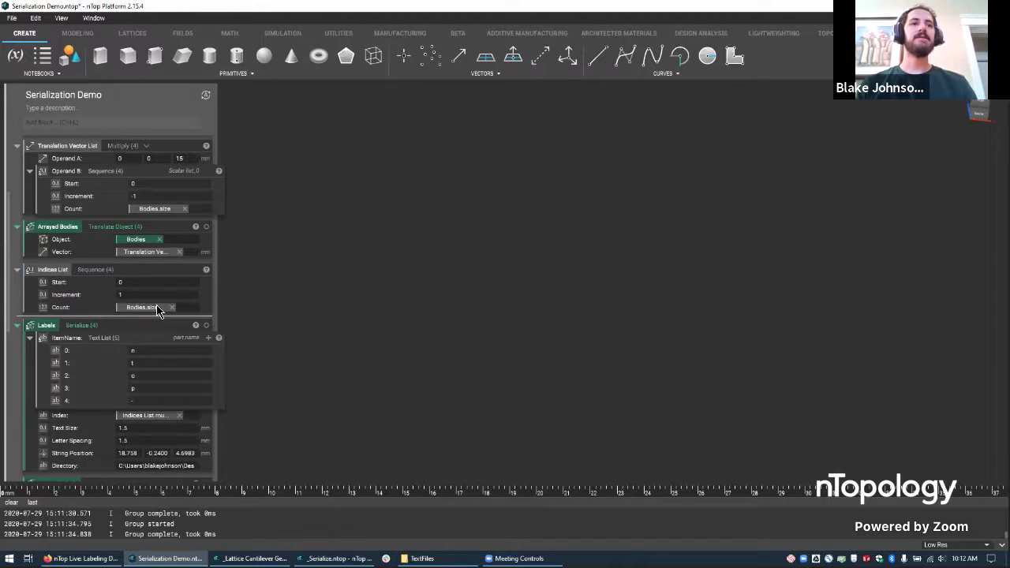
pyautogui.click(206, 270)
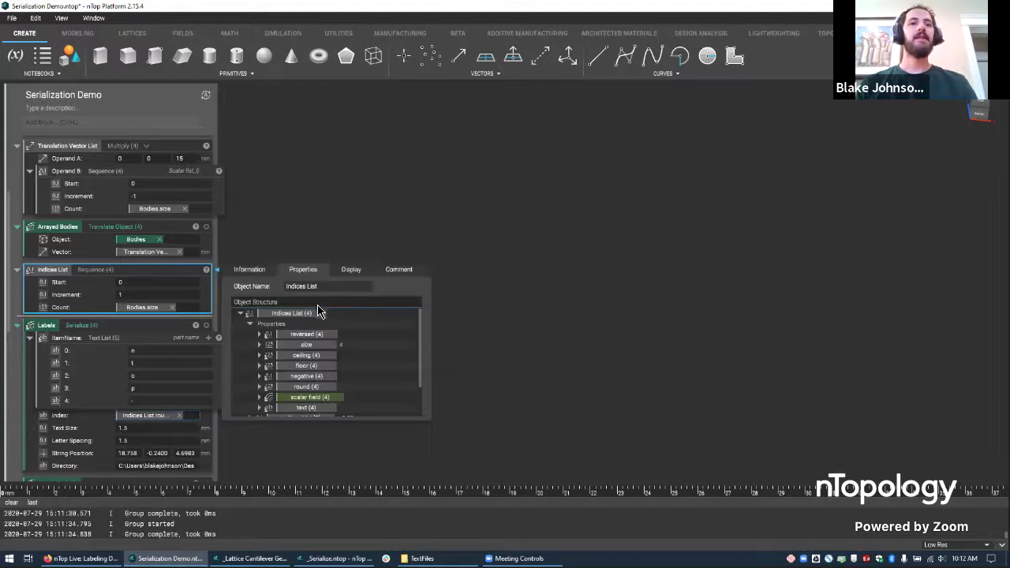
# Step: Compare the Indices List properties with the Labels block's Index input and the unit types in the Bodies block
pyautogui.scroll(-3, 300, 348)
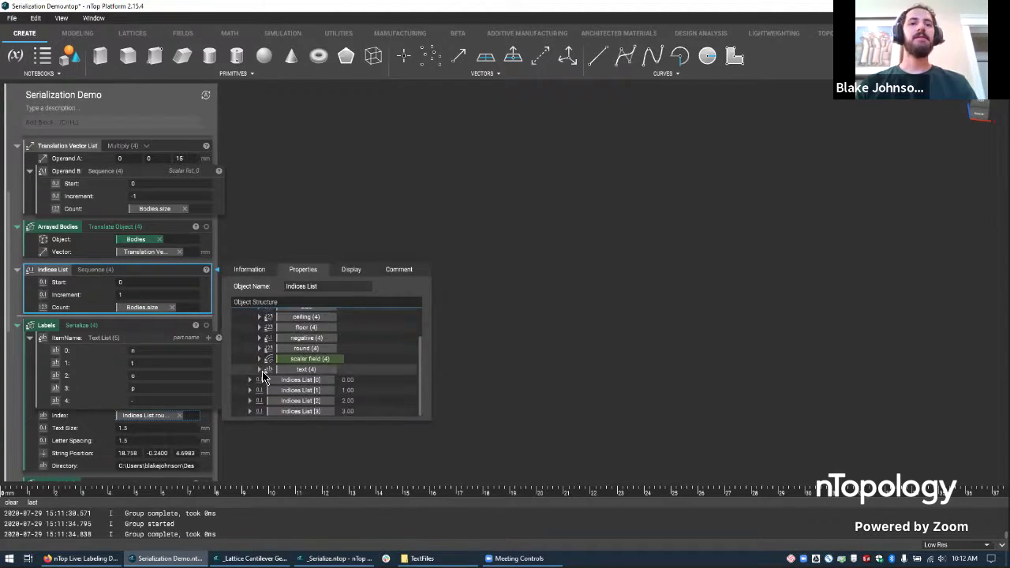
pyautogui.scroll(2, 263, 371)
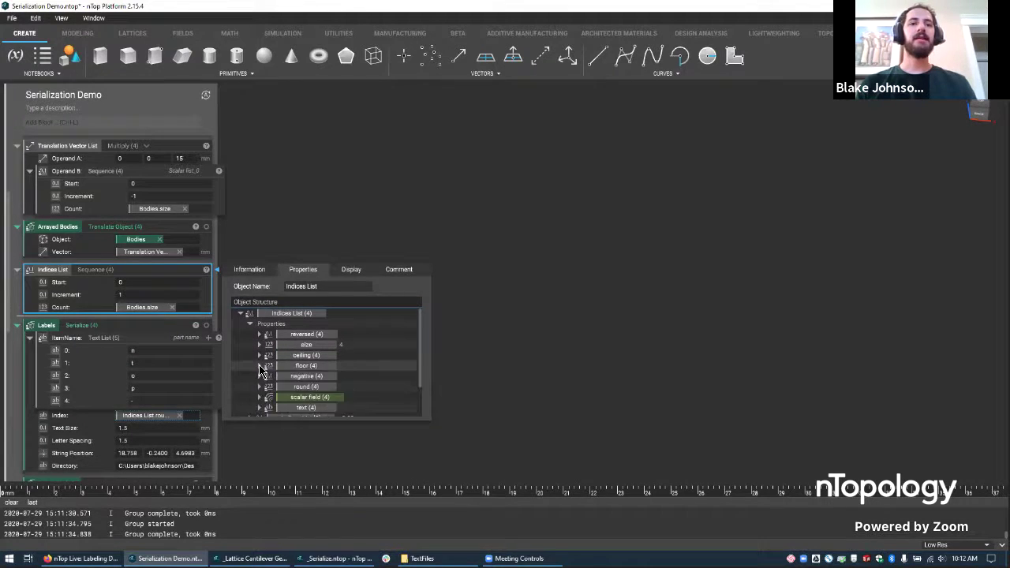
pyautogui.scroll(-3, 205, 369)
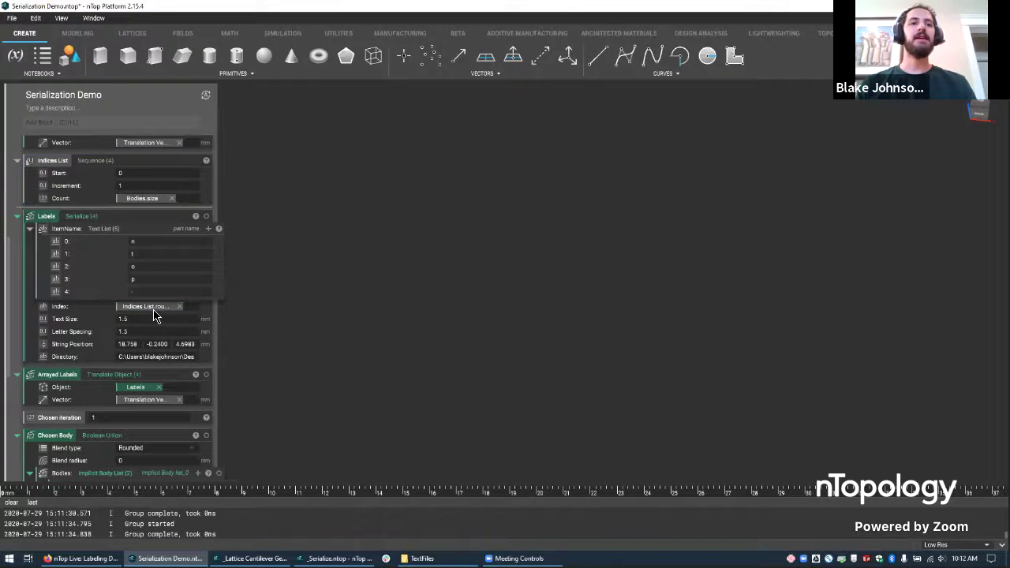
pyautogui.scroll(2, 158, 304)
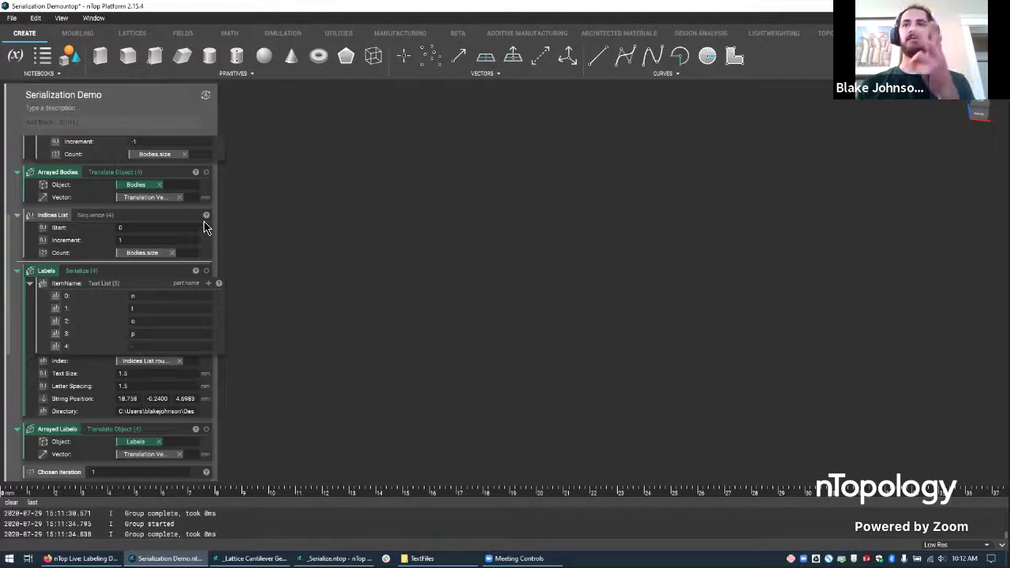
pyautogui.scroll(7, 216, 232)
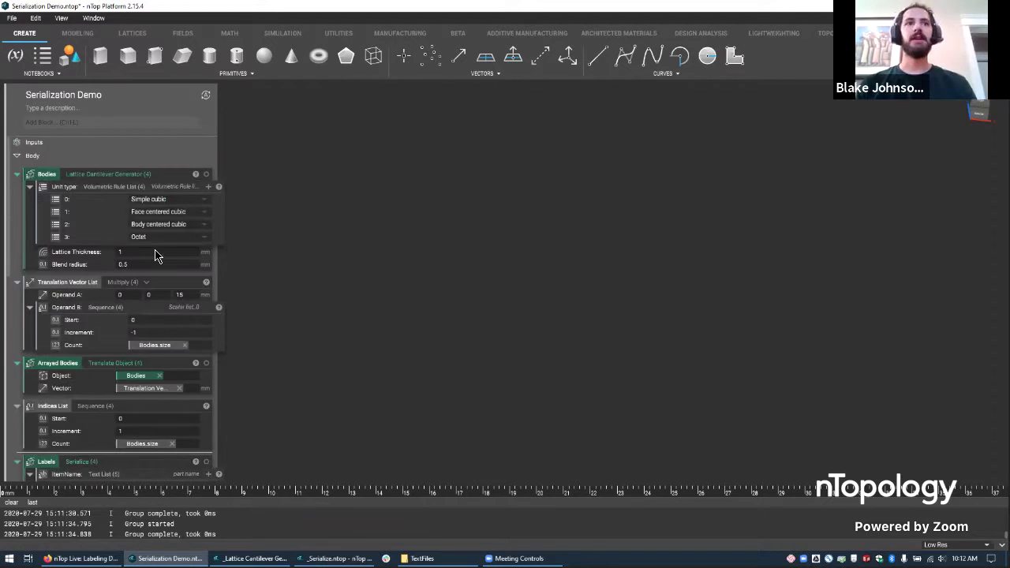
pyautogui.scroll(-6, 158, 254)
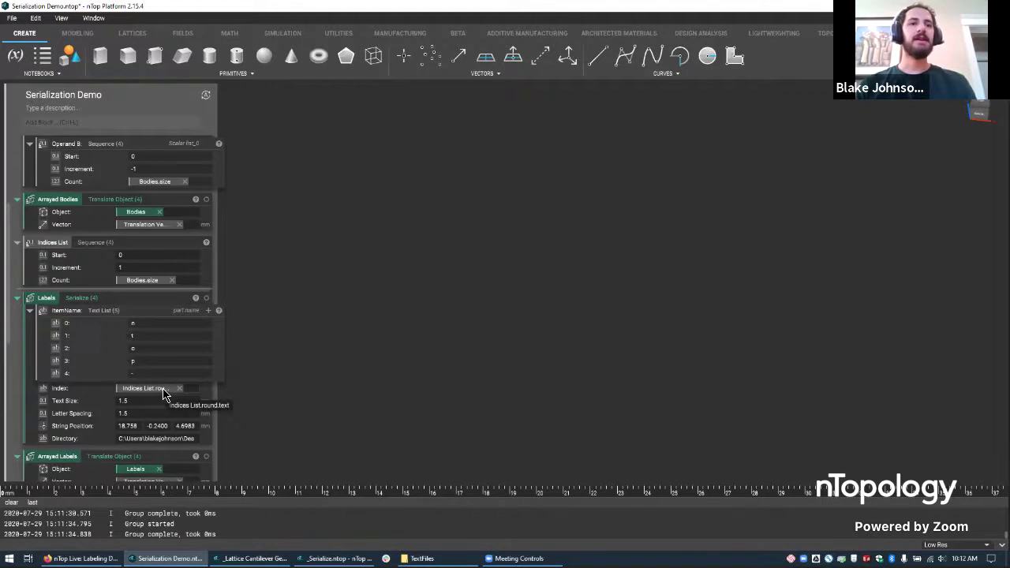
# Step: Open the Indices List properties and examine the entries of its text property
pyautogui.click(214, 247)
pyautogui.scroll(-2, 272, 355)
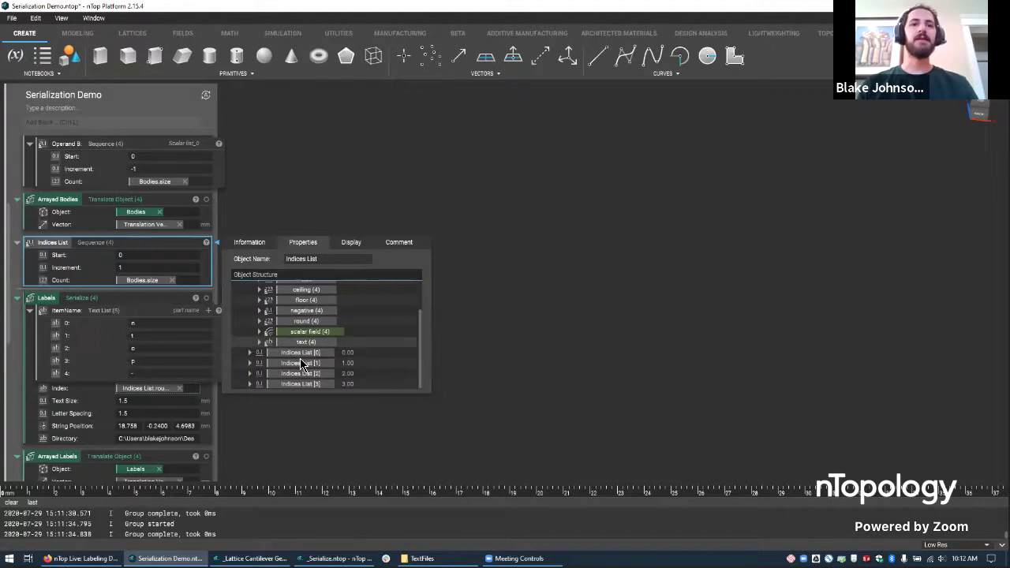
pyautogui.scroll(2, 272, 361)
pyautogui.scroll(-2, 258, 366)
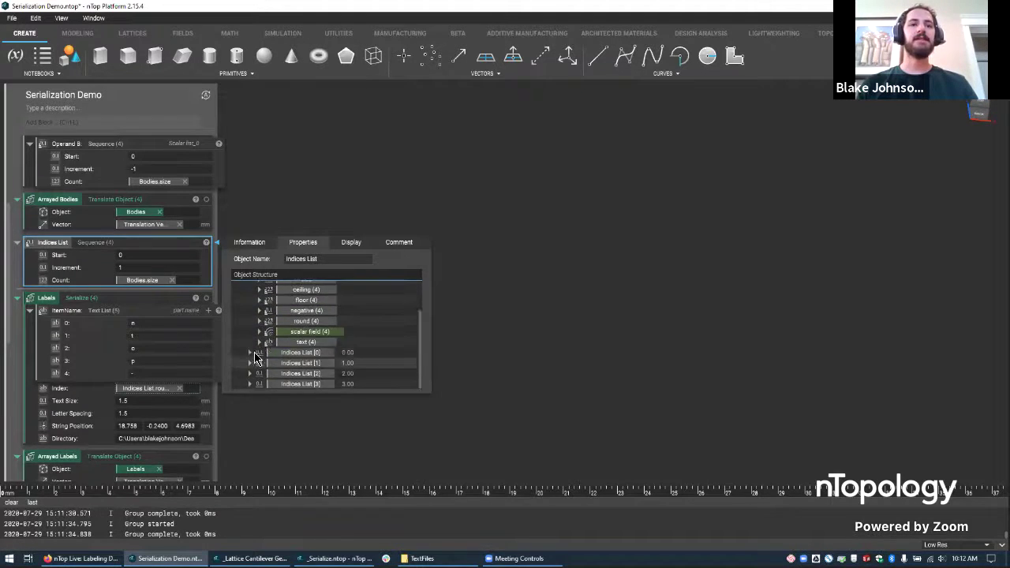
pyautogui.click(259, 343)
pyautogui.scroll(-1, 316, 358)
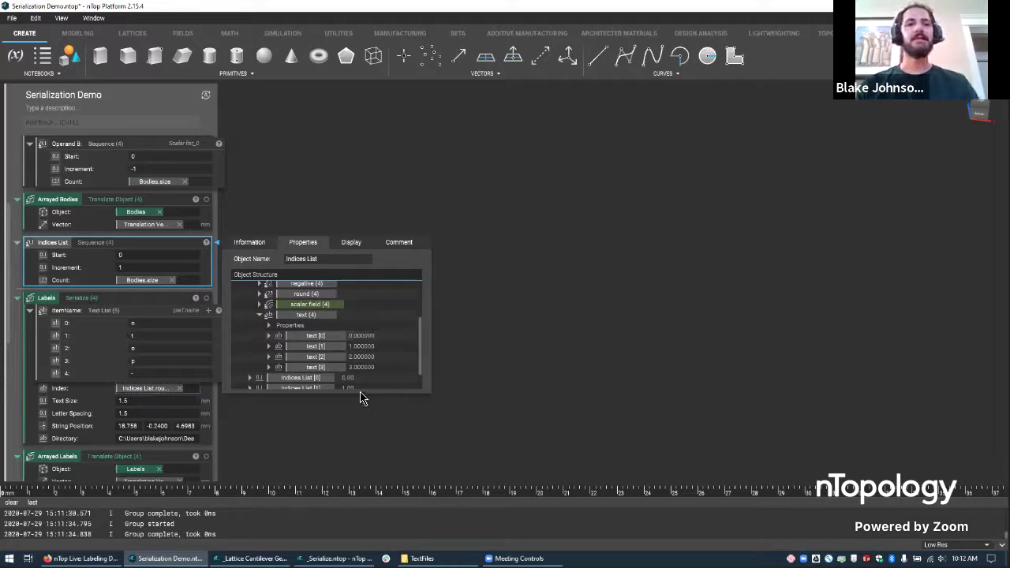
pyautogui.scroll(2, 367, 346)
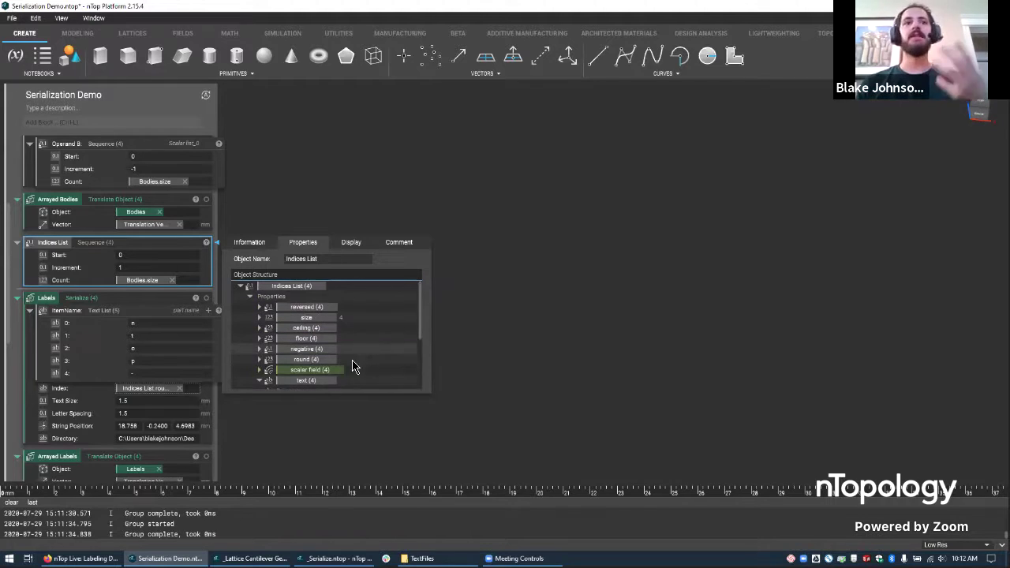
pyautogui.scroll(-2, 339, 381)
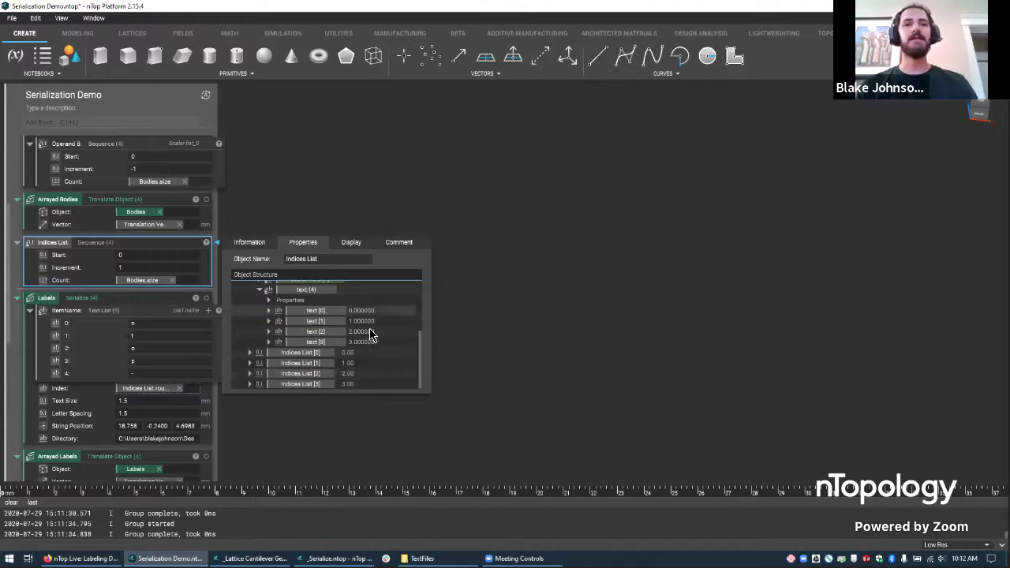
# Step: Expand the round property of the Indices List and examine the text entries nested in its properties
pyautogui.scroll(3, 356, 340)
pyautogui.click(259, 381)
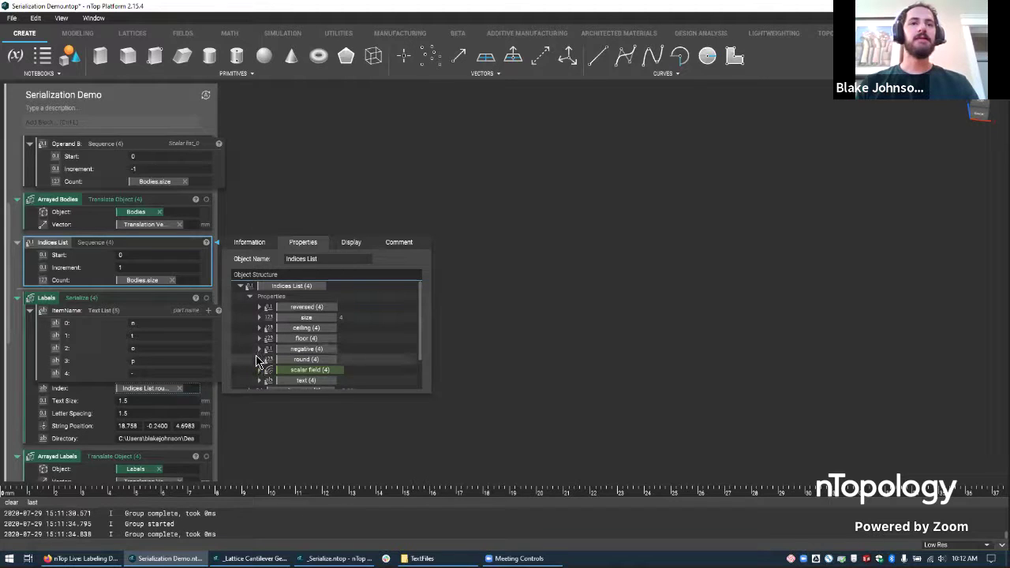
pyautogui.click(259, 359)
pyautogui.scroll(-2, 268, 348)
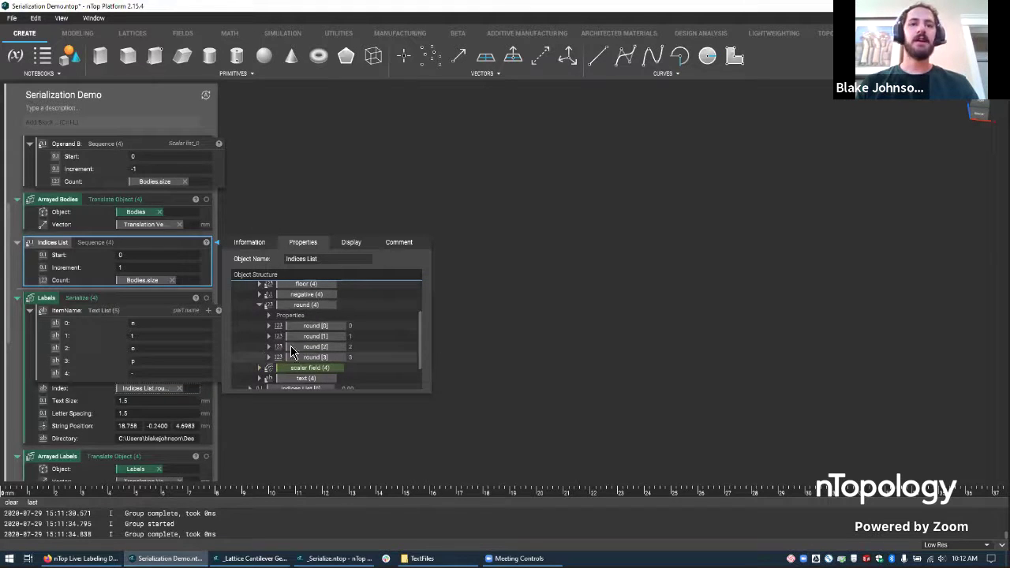
pyautogui.click(269, 315)
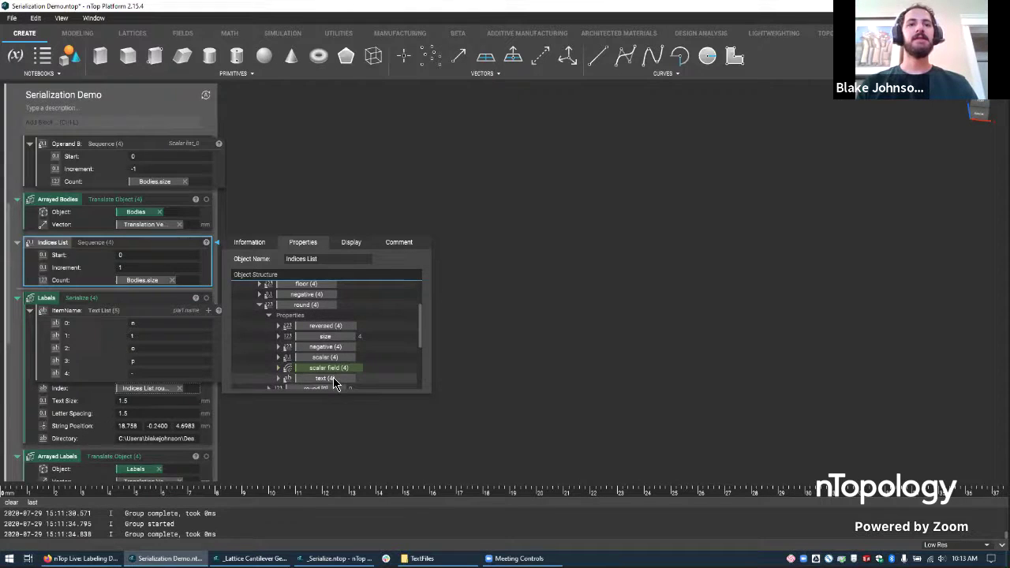
pyautogui.click(278, 380)
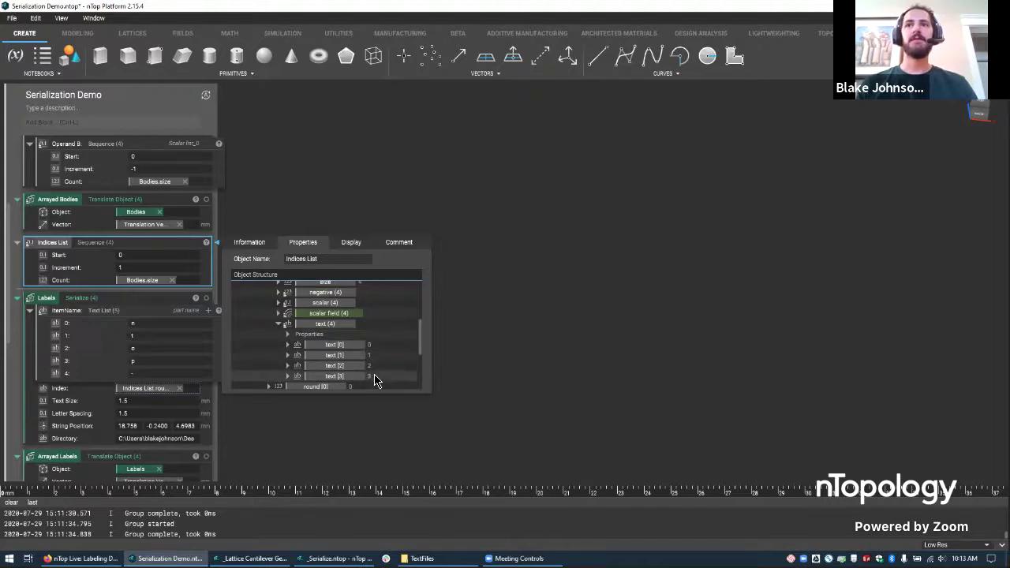
pyautogui.click(552, 324)
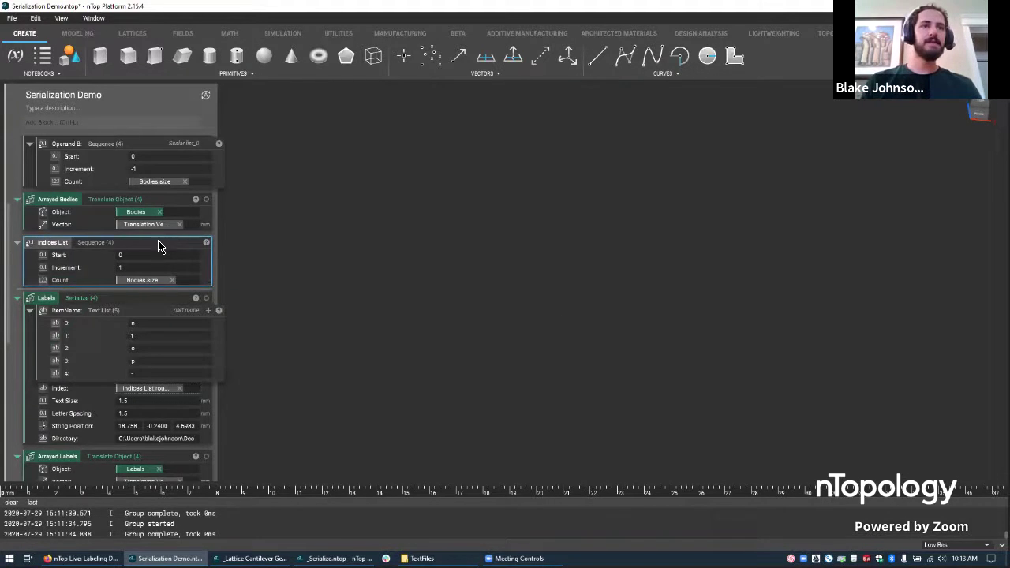
# Step: Display the Labels text and check its placement by temporarily showing the lattice cantilevers of the Bodies block
pyautogui.click(205, 298)
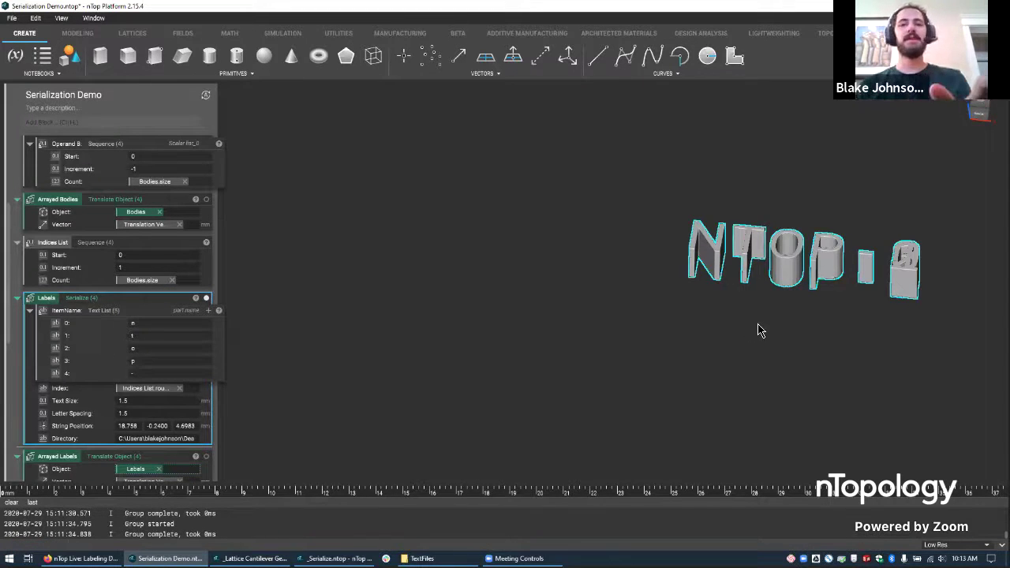
pyautogui.moveTo(745, 330); pyautogui.dragTo(637, 348, button='right')
pyautogui.scroll(3, 86, 209)
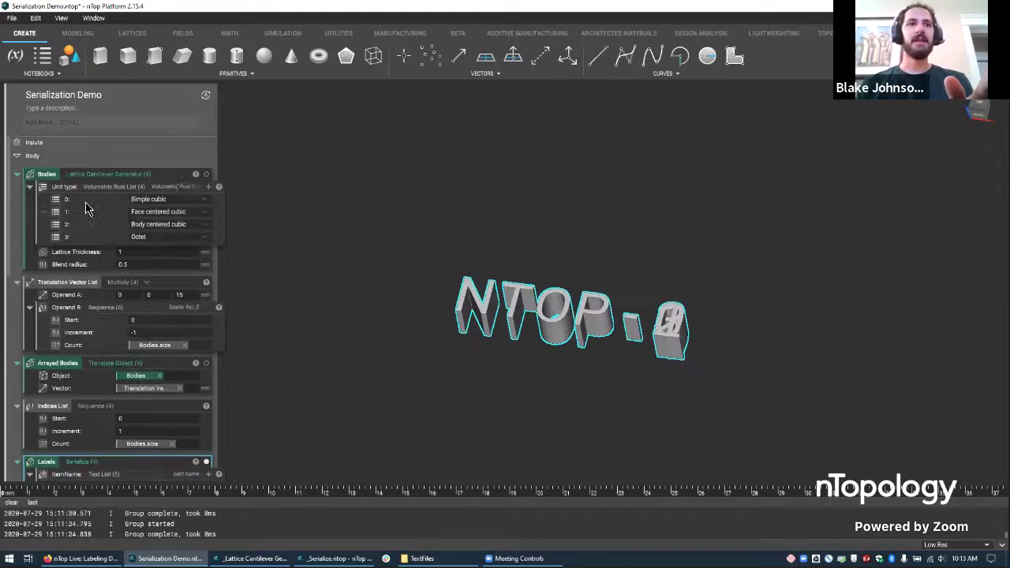
pyautogui.click(206, 174)
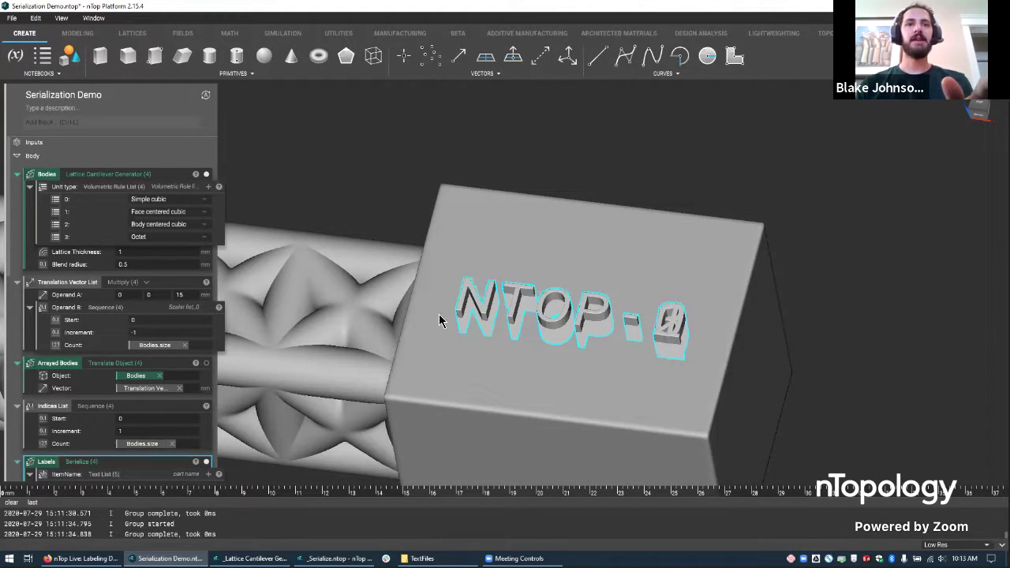
pyautogui.moveTo(281, 354); pyautogui.dragTo(423, 302, button='middle')
pyautogui.click(206, 174)
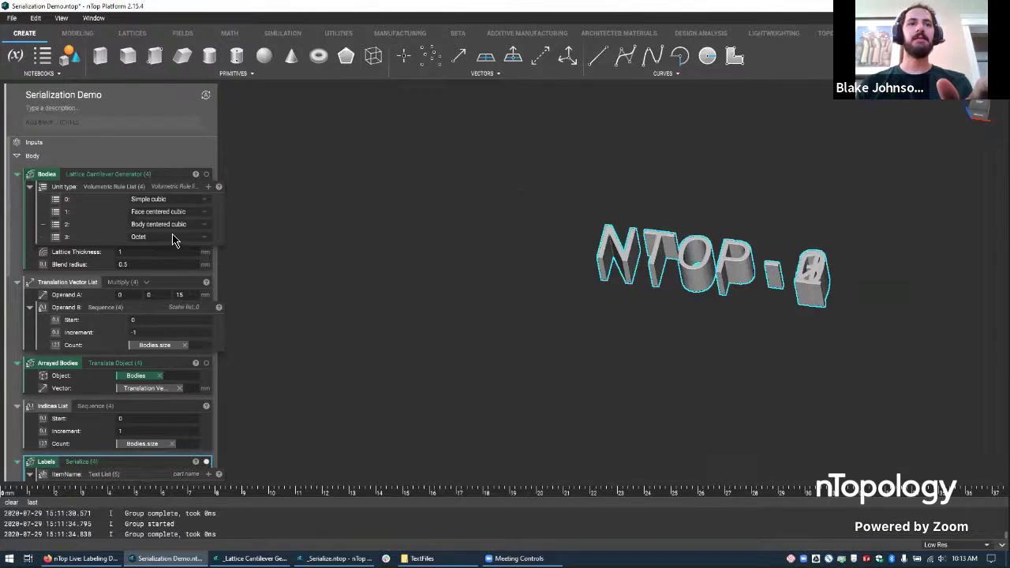
pyautogui.scroll(-3, 194, 312)
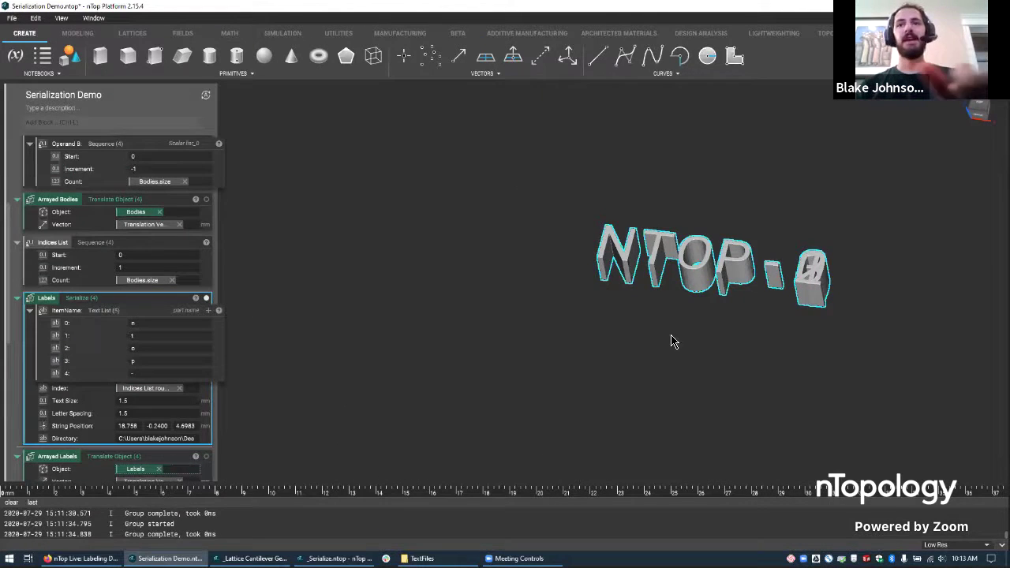
pyautogui.moveTo(690, 332)
pyautogui.mouseDown(button='right')
pyautogui.moveTo(591, 300)
pyautogui.moveTo(655, 339)
pyautogui.moveTo(695, 333)
pyautogui.mouseUp(button='right')
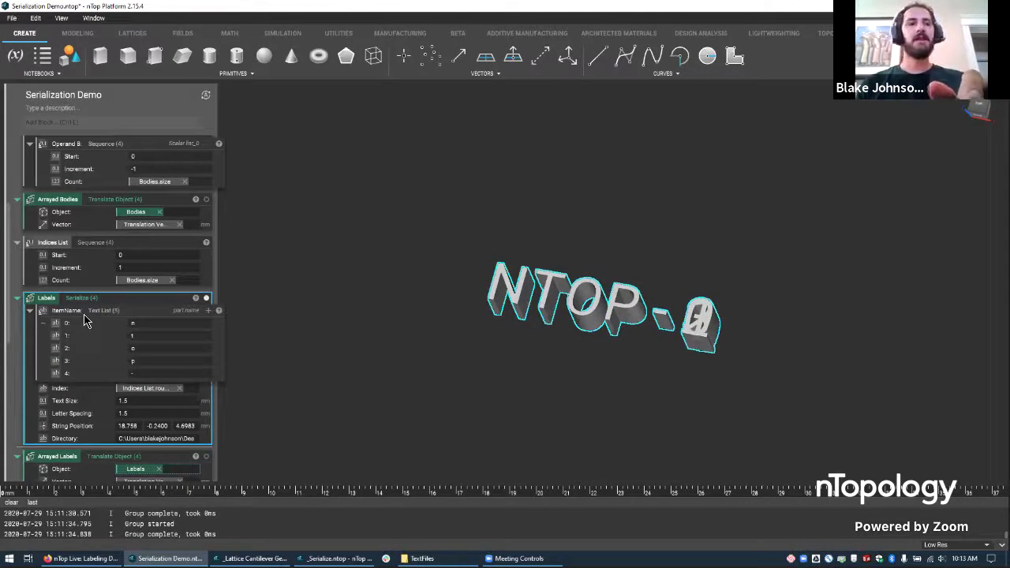
# Step: Examine the Arrayed Bodies block and the Translation Vector List that supplies its Vector input
pyautogui.scroll(3, 86, 298)
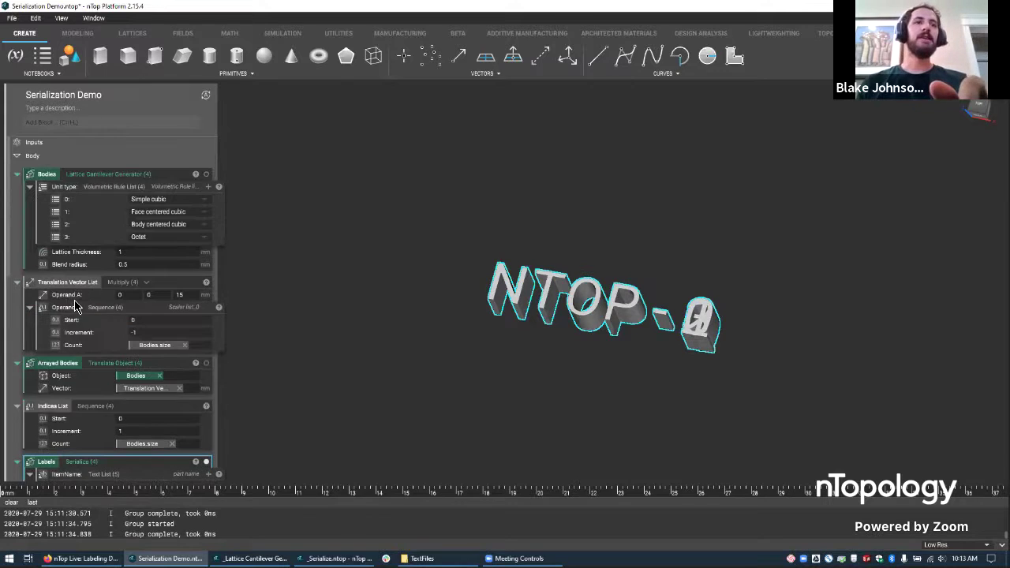
pyautogui.click(69, 364)
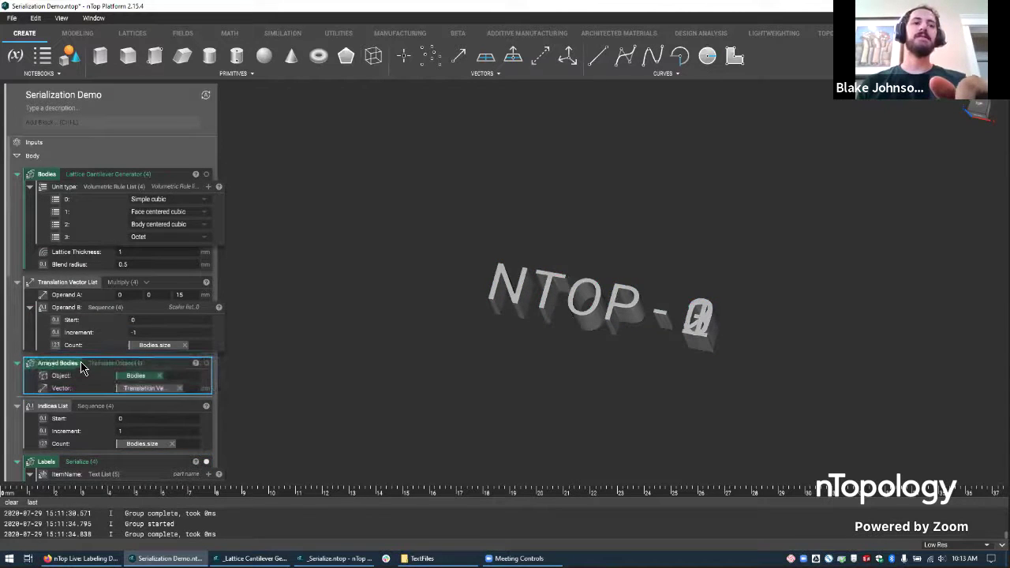
pyautogui.scroll(-1, 71, 365)
pyautogui.click(72, 235)
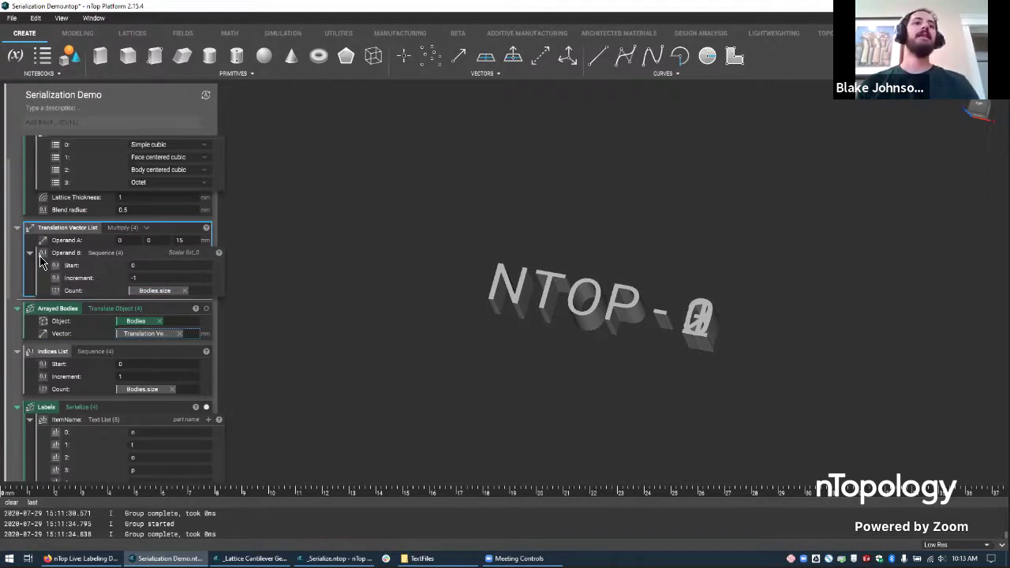
pyautogui.scroll(-4, 79, 339)
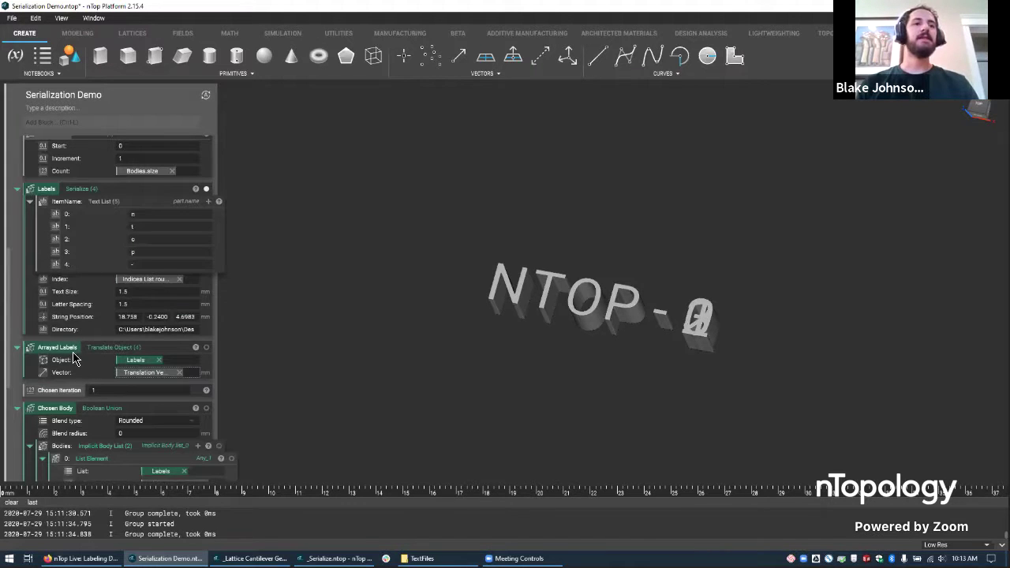
# Step: Display the Arrayed Labels block instead of Labels and inspect the stacked 3D labels
pyautogui.click(72, 361)
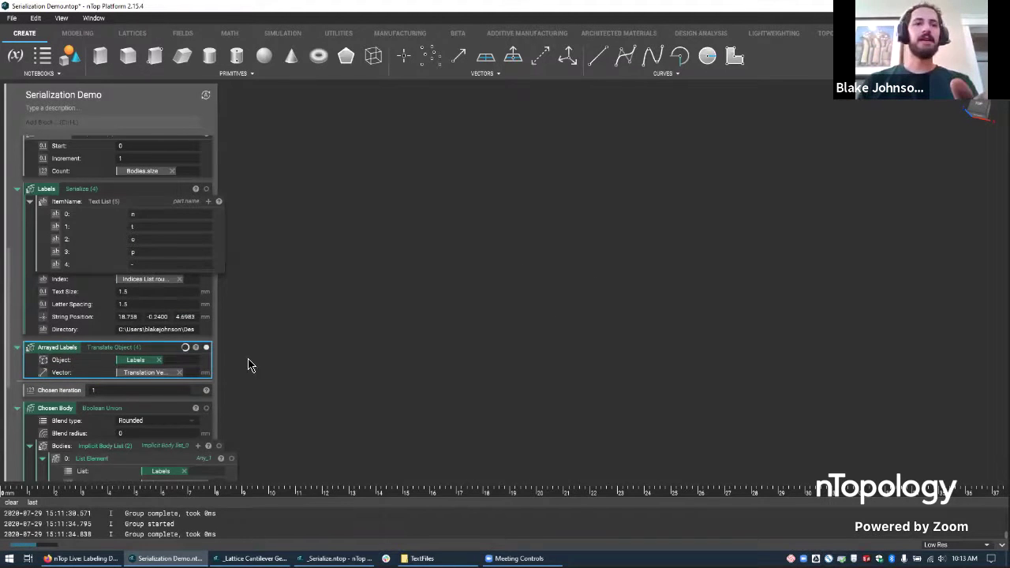
pyautogui.click(77, 196)
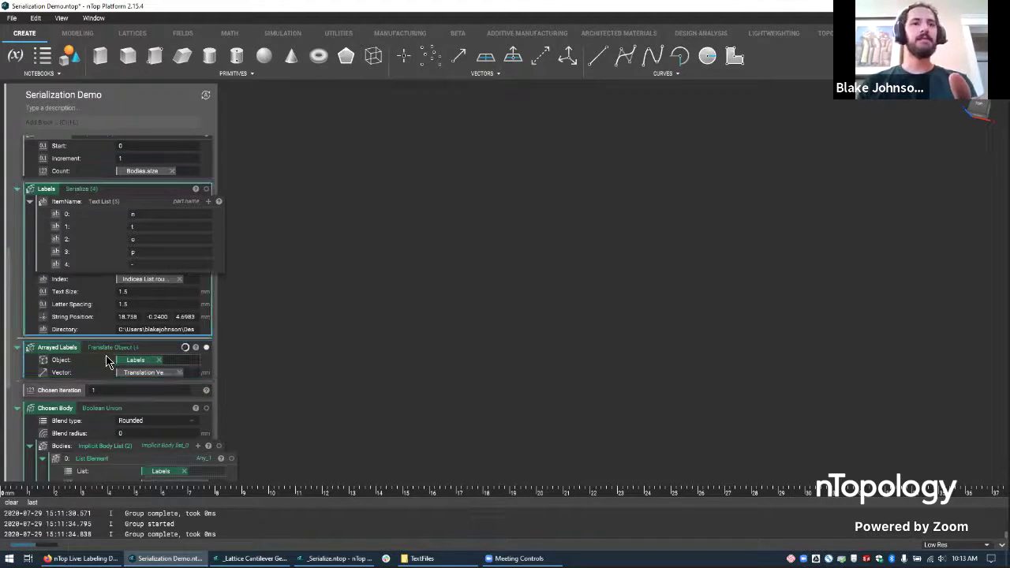
pyautogui.scroll(1, 134, 379)
pyautogui.scroll(3, 134, 379)
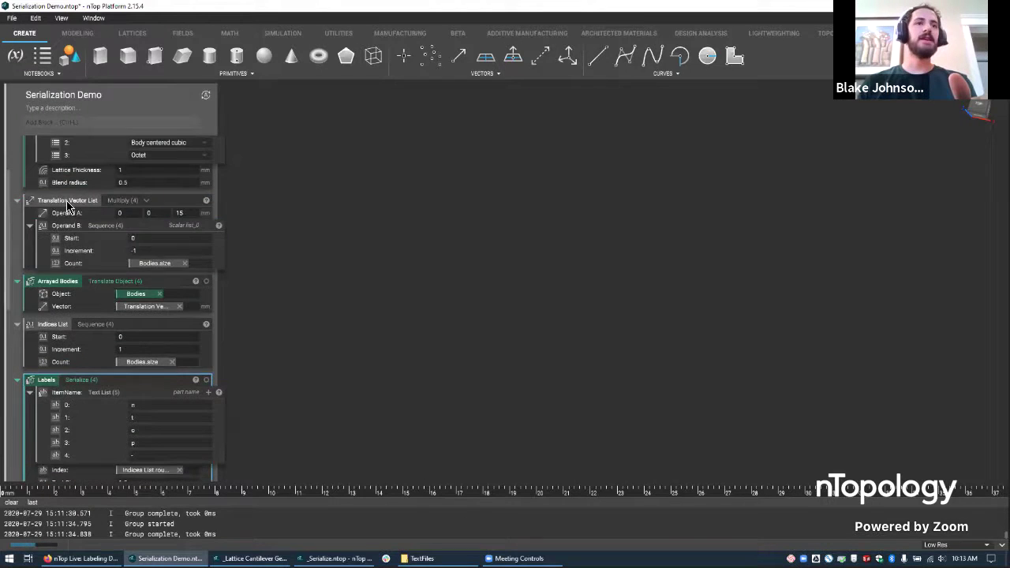
pyautogui.scroll(-3, 185, 349)
pyautogui.click(209, 388)
pyautogui.scroll(-3, 609, 373)
pyautogui.moveTo(638, 361); pyautogui.dragTo(638, 316, button='middle')
pyautogui.moveTo(639, 316); pyautogui.dragTo(591, 294, button='right')
pyautogui.scroll(-2, 673, 316)
# Step: Display the Arrayed Bodies together with the arrayed labels, with the original Bodies hidden, and inspect the labelled cantilevers
pyautogui.scroll(5, 215, 379)
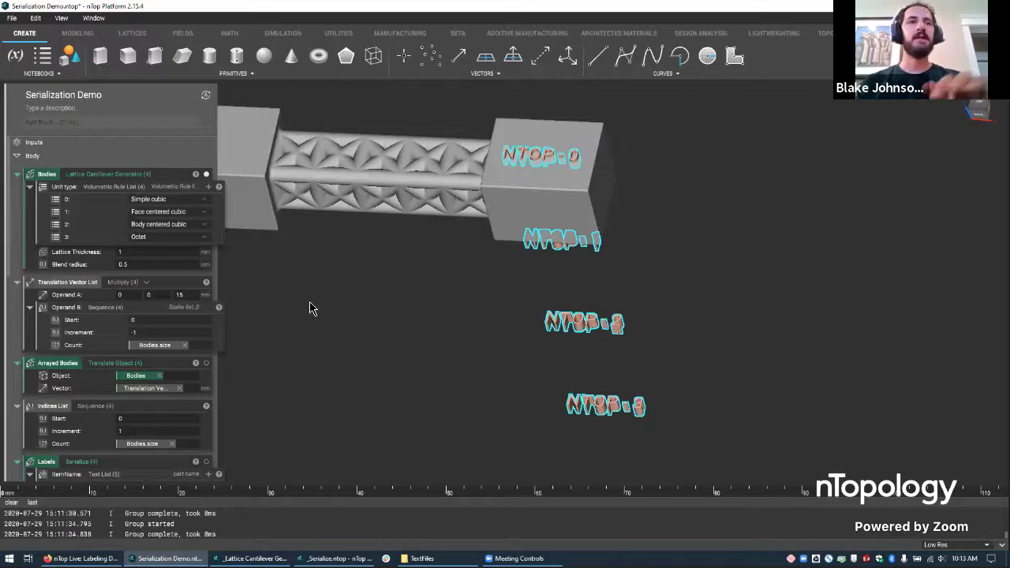
pyautogui.click(206, 365)
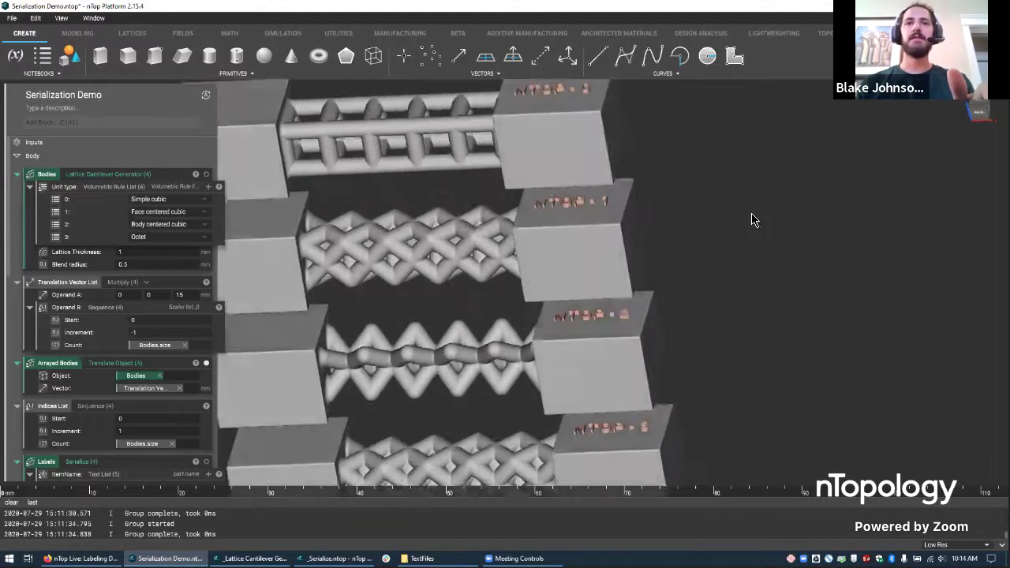
pyautogui.moveTo(754, 224); pyautogui.dragTo(273, 325, button='right')
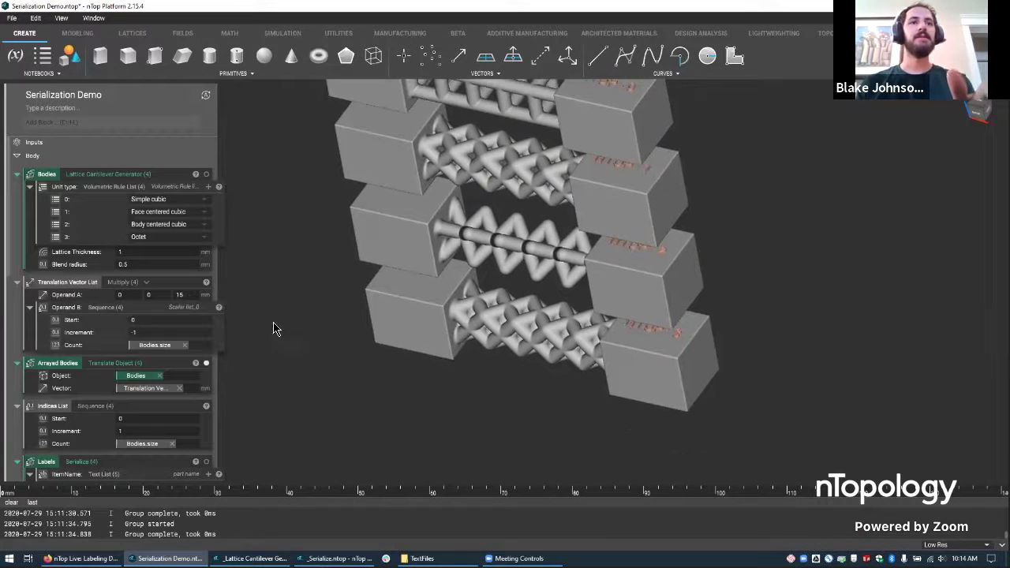
# Step: Add a fifth unit type to the Bodies block, set it to Square honeycomb, and save the project
pyautogui.click(209, 188)
pyautogui.click(195, 251)
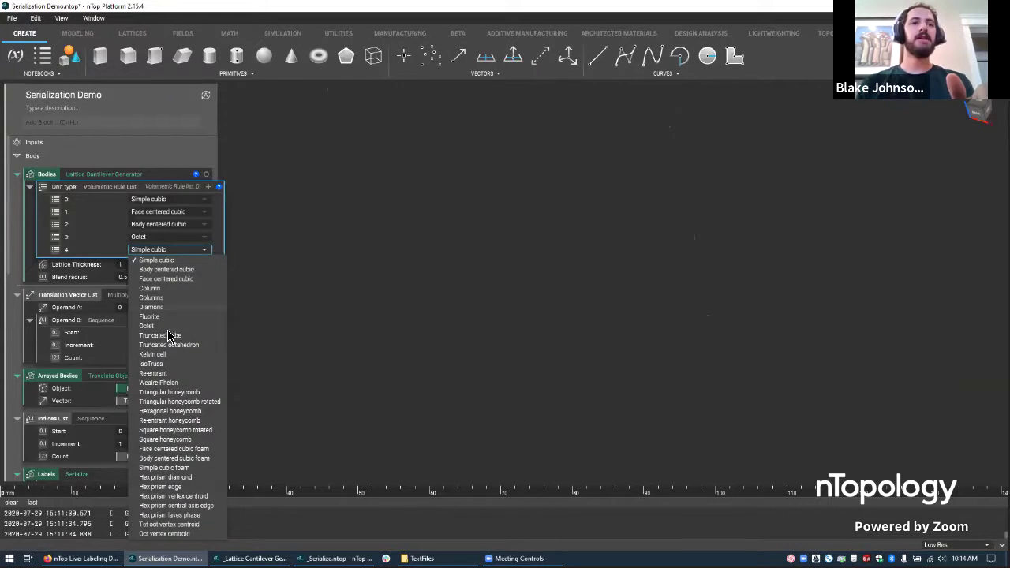
pyautogui.click(175, 431)
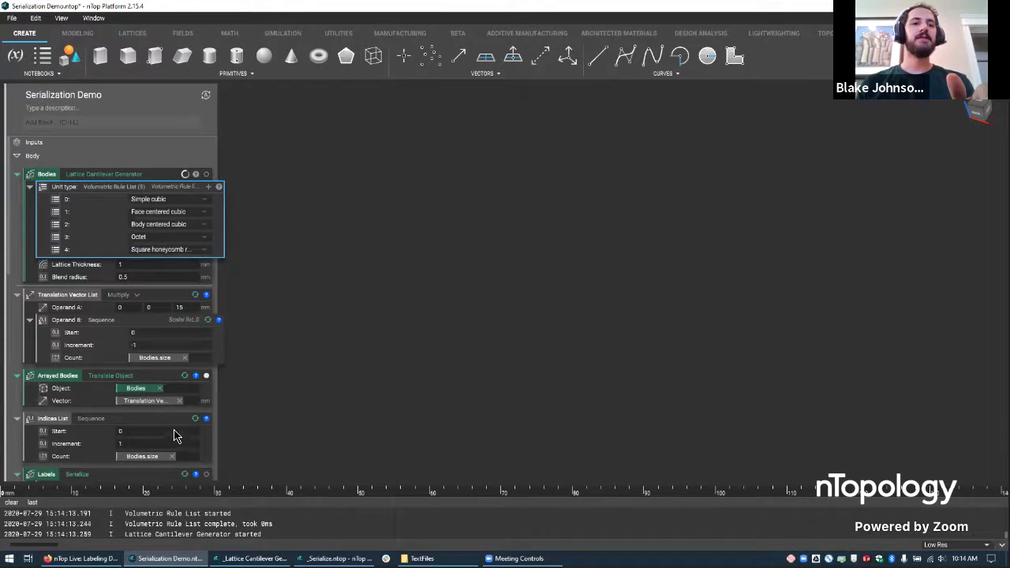
pyautogui.click(189, 250)
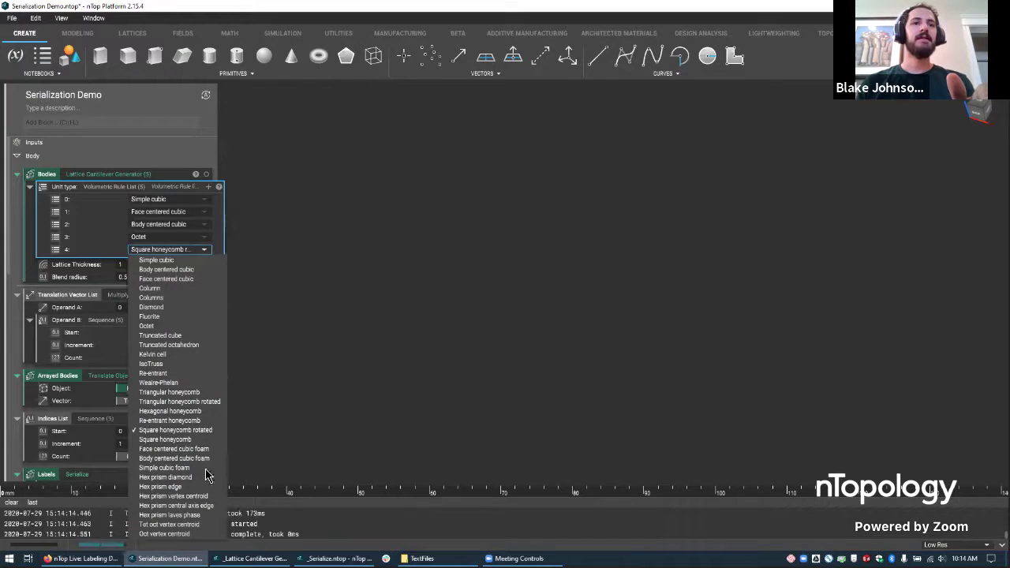
pyautogui.click(175, 440)
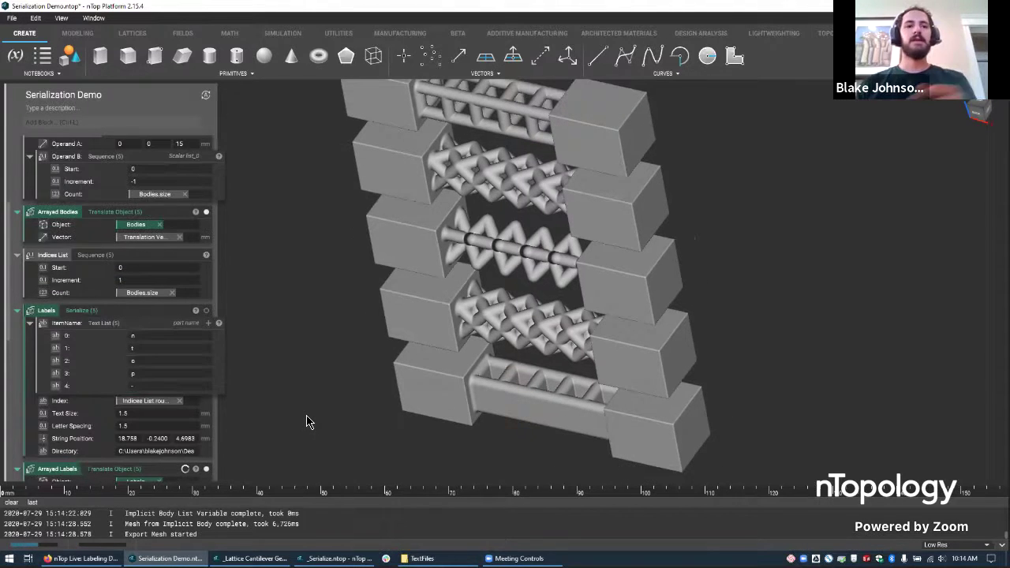
pyautogui.hotkey('ctrl', 's')
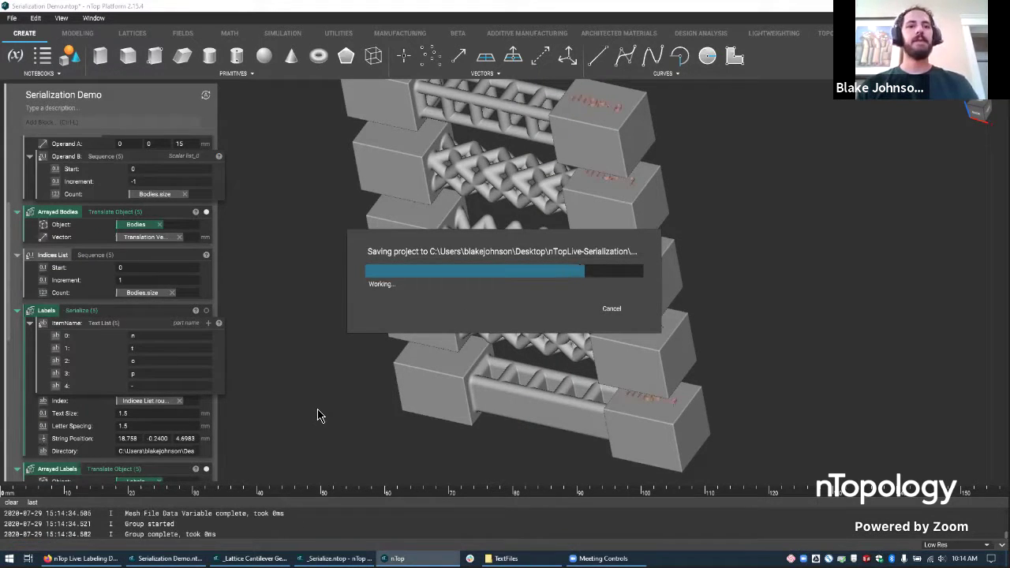
# Step: Inspect the extended array of labelled cantilevers and locate the Chosen Iteration and Chosen Body blocks
pyautogui.moveTo(321, 416); pyautogui.dragTo(580, 137, button='right')
pyautogui.moveTo(644, 346); pyautogui.dragTo(611, 384, button='right')
pyautogui.scroll(-6, 185, 391)
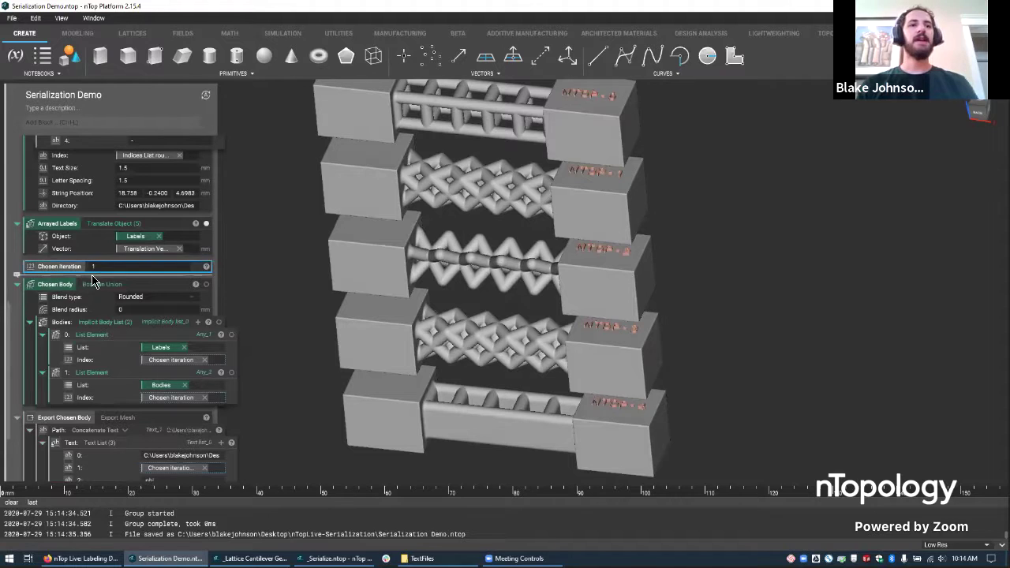
pyautogui.click(138, 294)
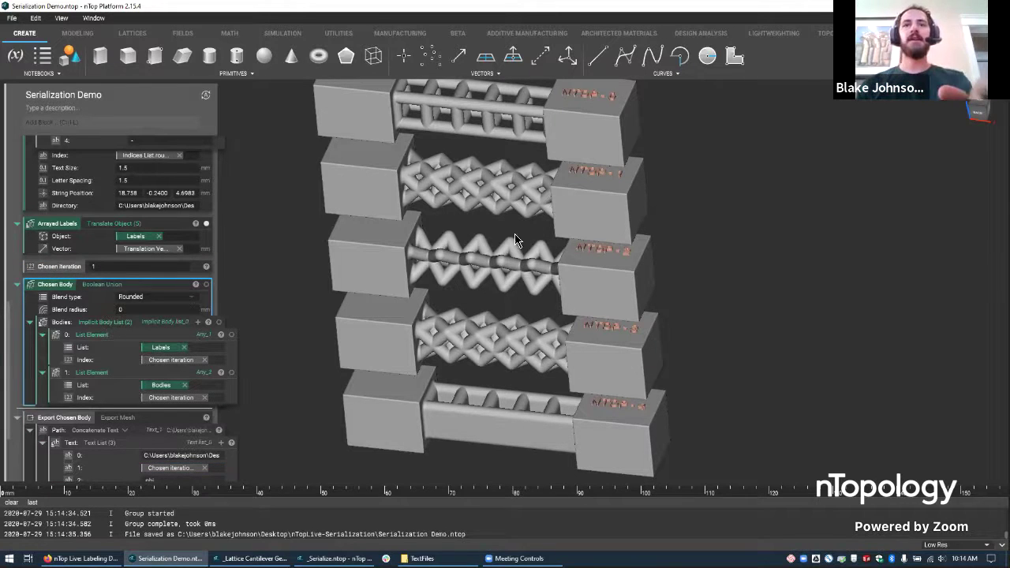
pyautogui.moveTo(575, 254); pyautogui.dragTo(570, 221, button='right')
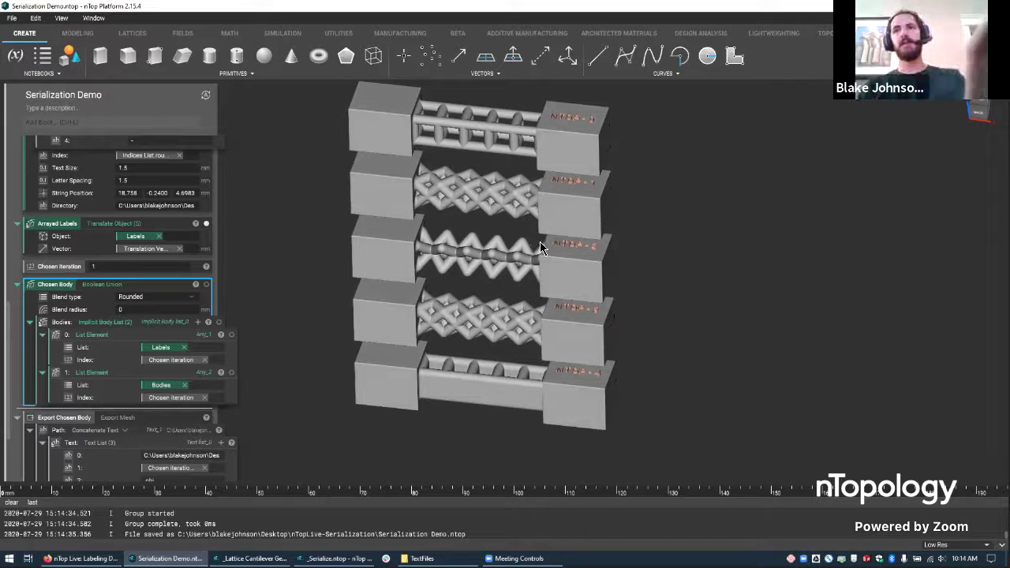
pyautogui.moveTo(575, 260); pyautogui.dragTo(570, 257, button='right')
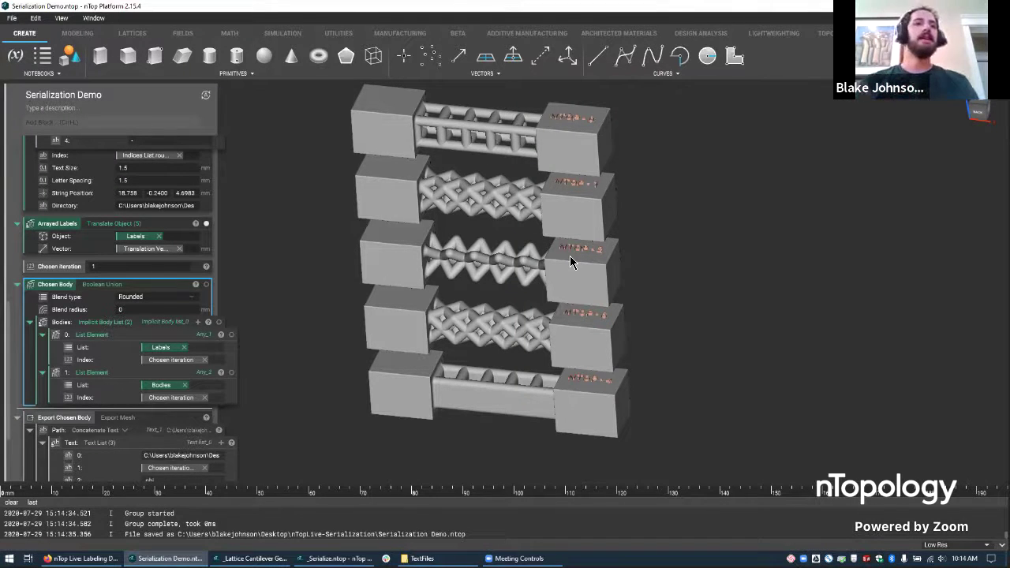
# Step: Isolate the Chosen Body in the viewport and inspect the single labelled cantilever up close
pyautogui.click(136, 288)
pyautogui.press('i')
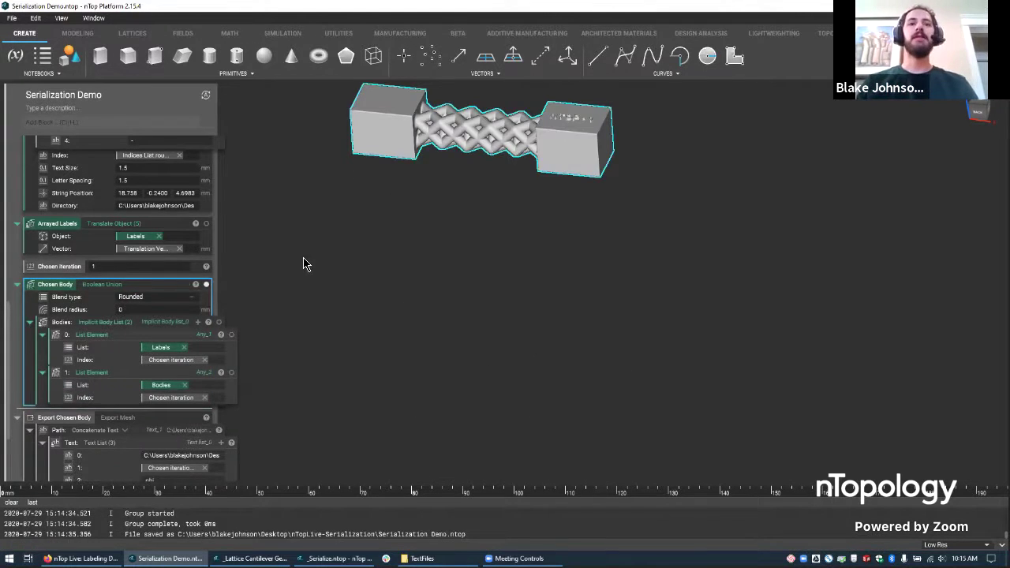
pyautogui.moveTo(499, 173); pyautogui.dragTo(507, 355, button='middle')
pyautogui.scroll(4, 542, 245)
pyautogui.moveTo(509, 361); pyautogui.dragTo(323, 361, button='right')
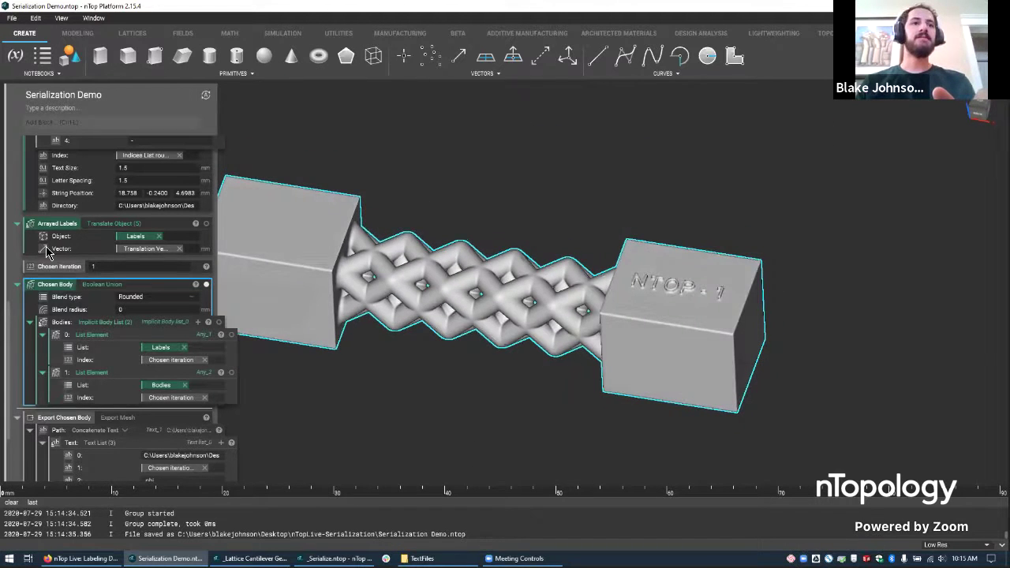
# Step: Set the Chosen Iteration variable to 0
pyautogui.click(55, 267)
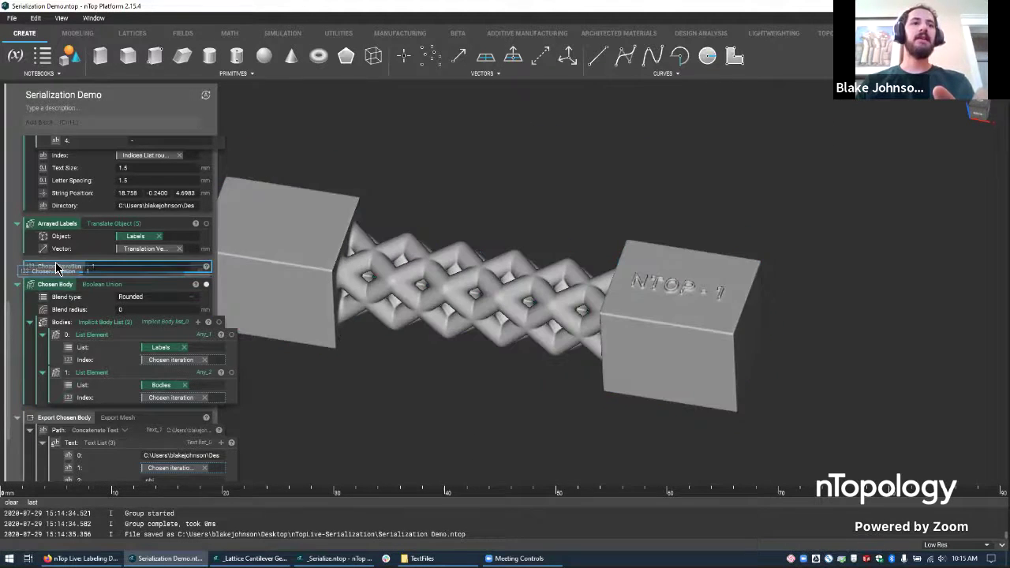
pyautogui.click(126, 268)
pyautogui.write('0')
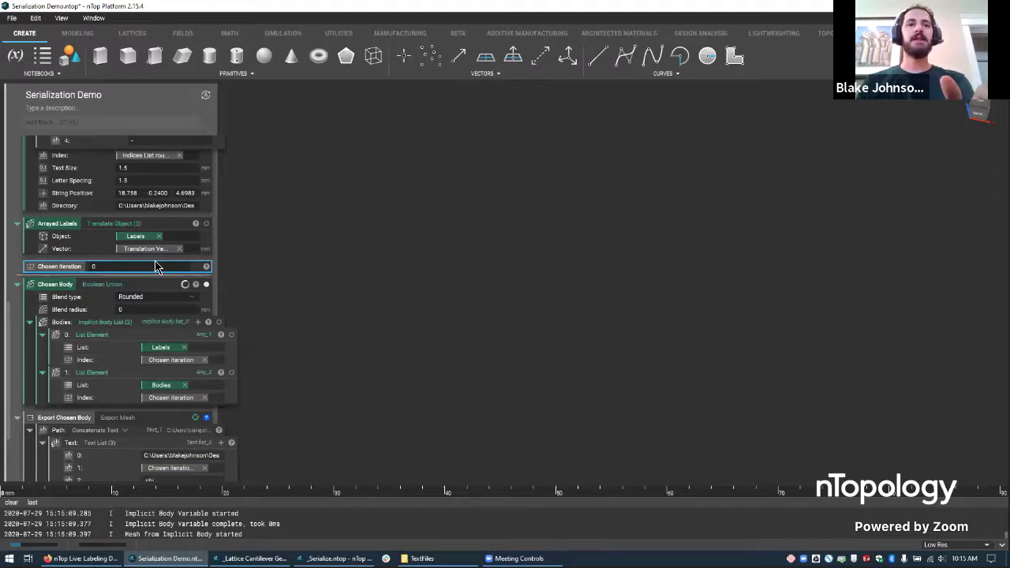
# Step: Display the Arrayed Bodies and Arrayed Labels again and inspect the lowest cantilever, the square honeycomb one
pyautogui.scroll(8, 198, 253)
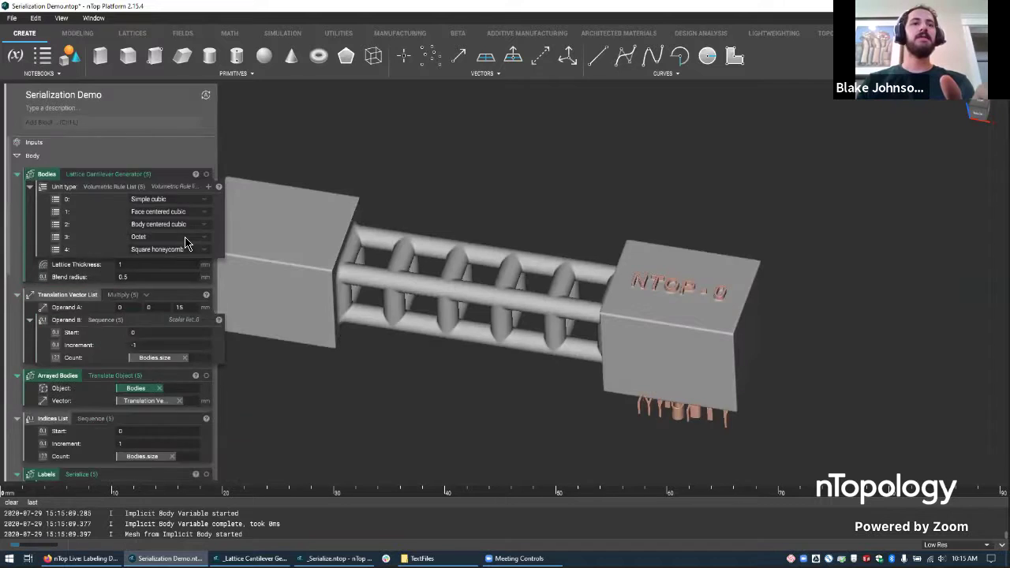
pyautogui.scroll(-2, 204, 300)
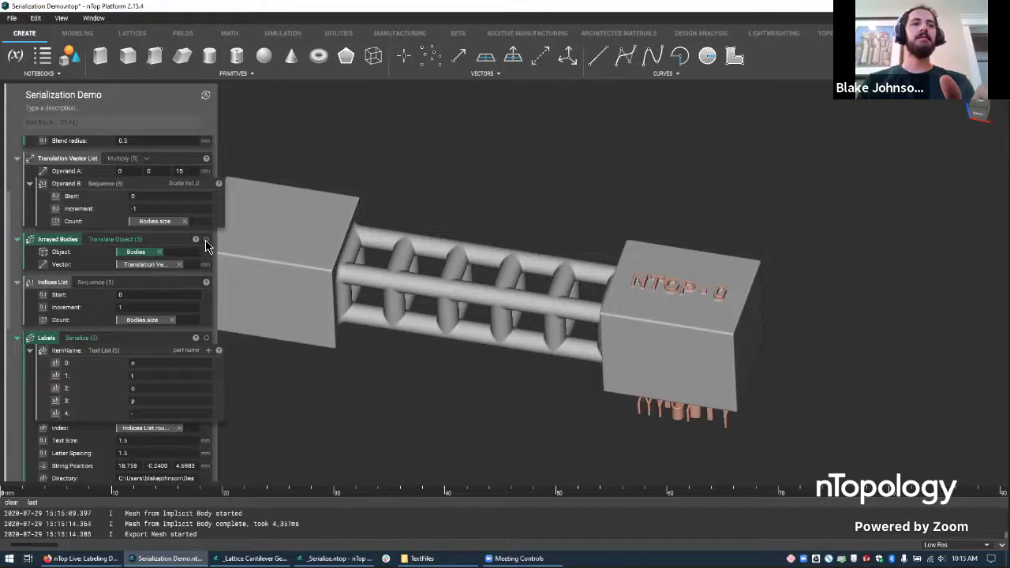
pyautogui.scroll(-8, 115, 345)
pyautogui.scroll(-5, 392, 344)
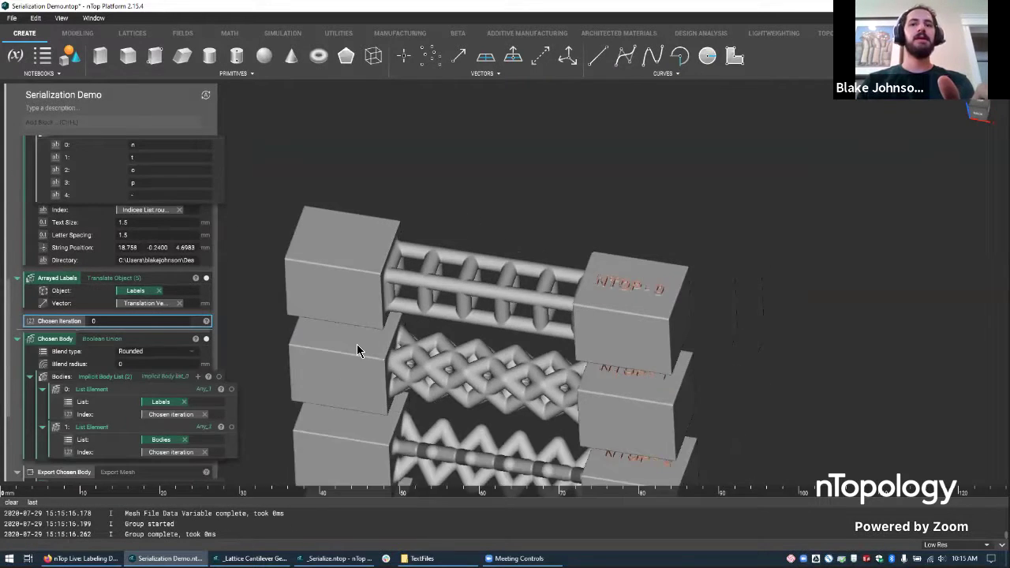
pyautogui.moveTo(497, 311); pyautogui.dragTo(523, 372, button='right')
pyautogui.scroll(4, 527, 391)
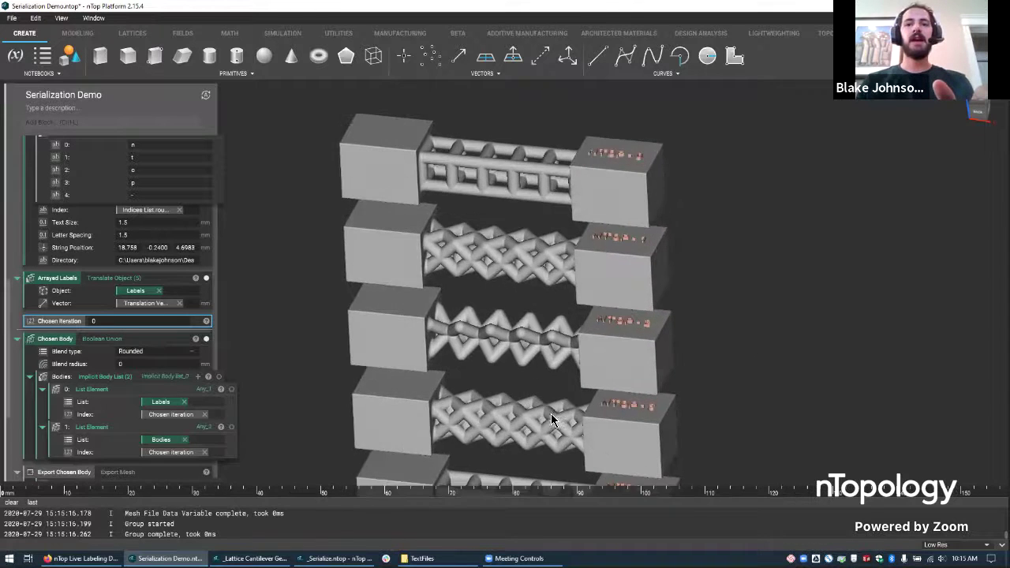
pyautogui.moveTo(673, 477); pyautogui.dragTo(667, 280, button='middle')
pyautogui.moveTo(666, 279); pyautogui.dragTo(630, 294, button='right')
pyautogui.scroll(3, 584, 284)
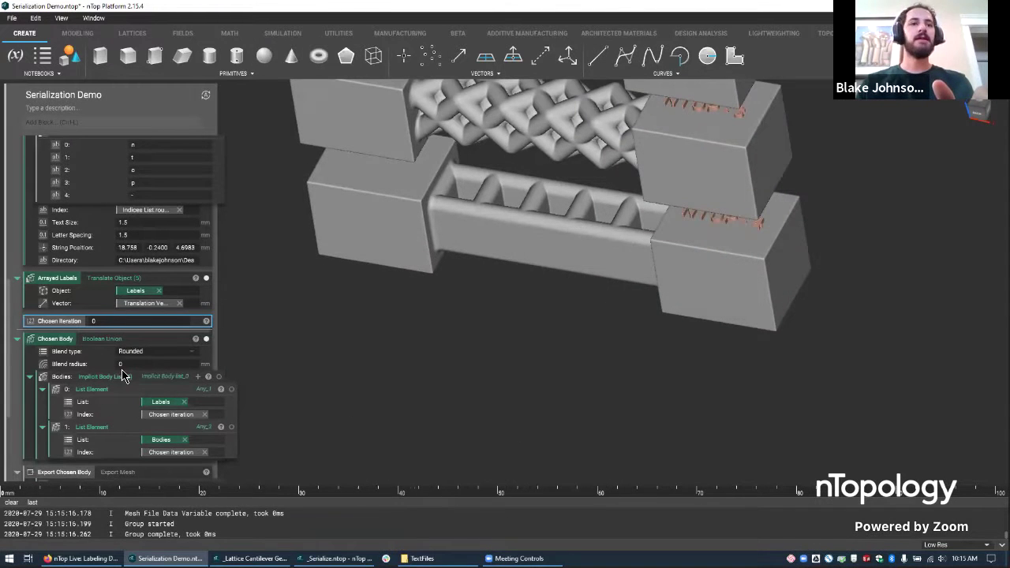
# Step: Set the Chosen Iteration to 4 and inspect the isolated Chosen Body with its raised label
pyautogui.click(126, 321)
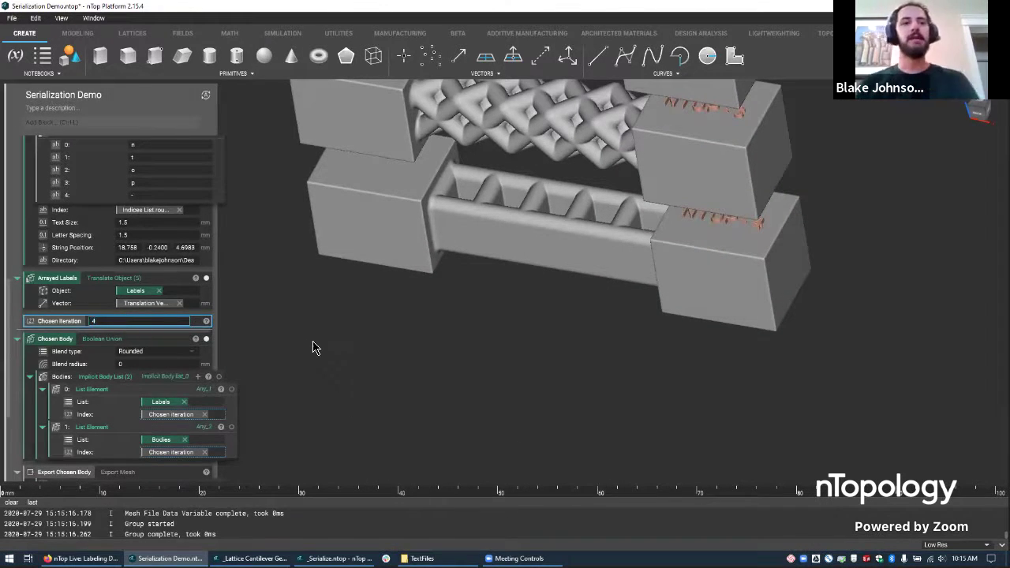
pyautogui.press('Return')
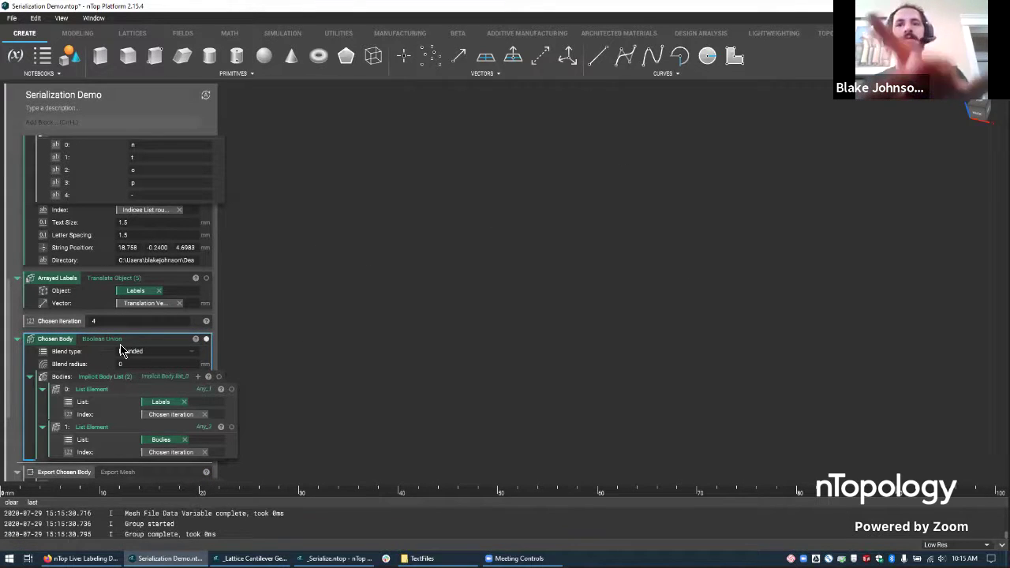
pyautogui.moveTo(518, 470); pyautogui.dragTo(575, 291, button='middle')
pyautogui.scroll(4, 600, 276)
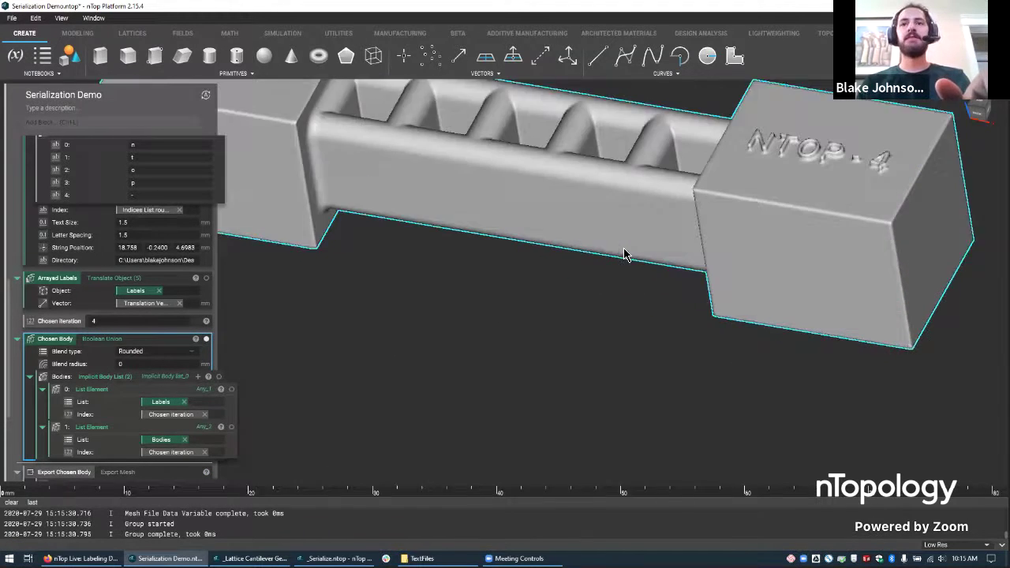
pyautogui.moveTo(640, 288); pyautogui.dragTo(719, 328, button='right')
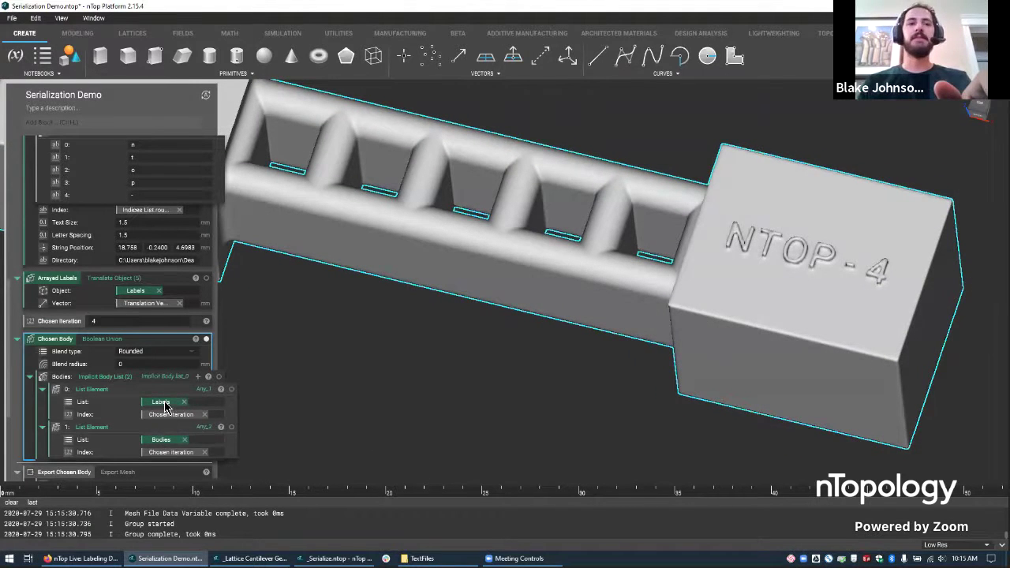
pyautogui.moveTo(639, 290); pyautogui.dragTo(465, 329, button='right')
pyautogui.scroll(-3, 469, 339)
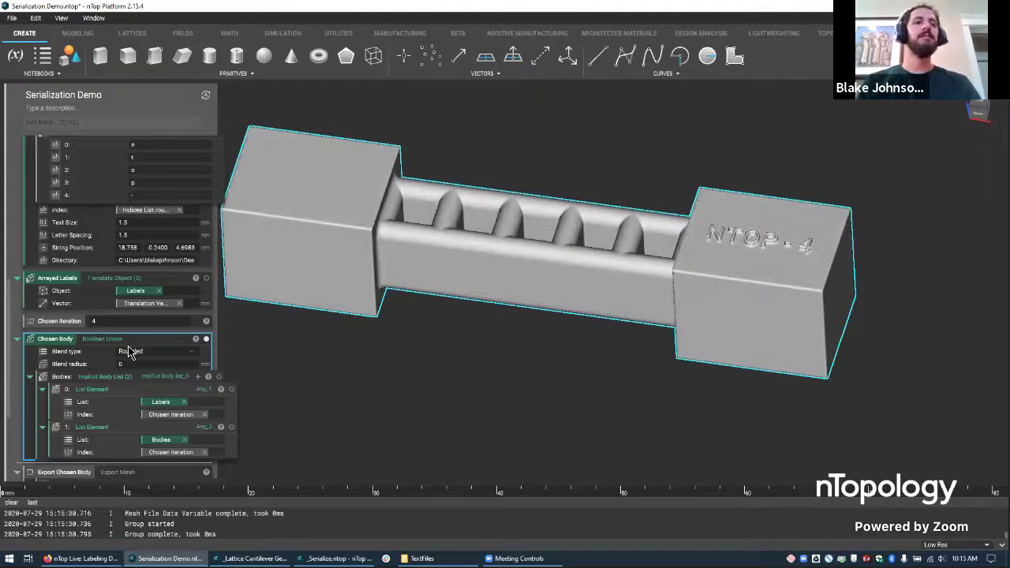
# Step: Examine the two List Element blocks in the Chosen Body union and their Labels, Bodies and Chosen Iteration inputs
pyautogui.scroll(-2, 134, 377)
pyautogui.scroll(1, 144, 384)
pyautogui.click(154, 334)
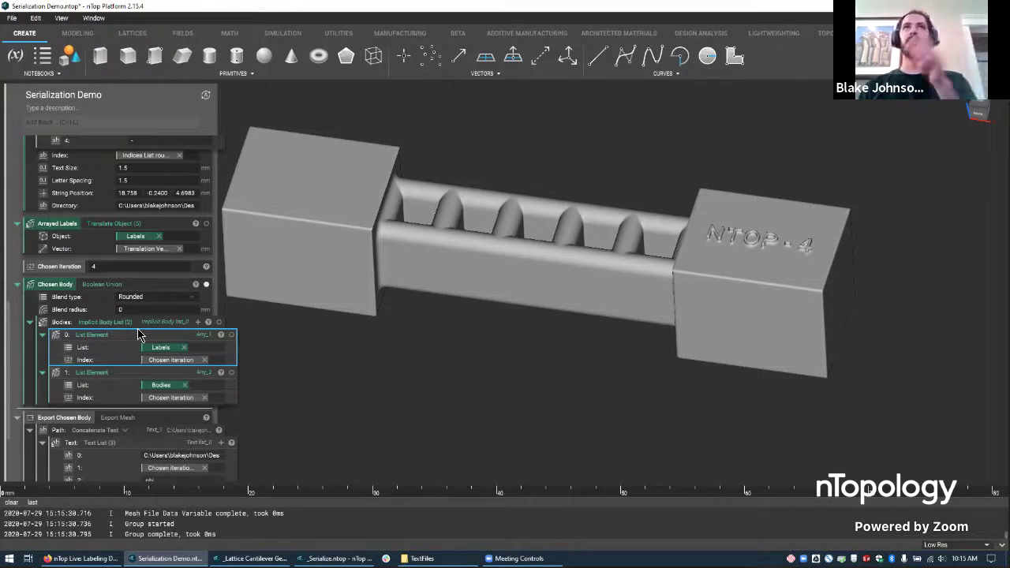
pyautogui.click(168, 361)
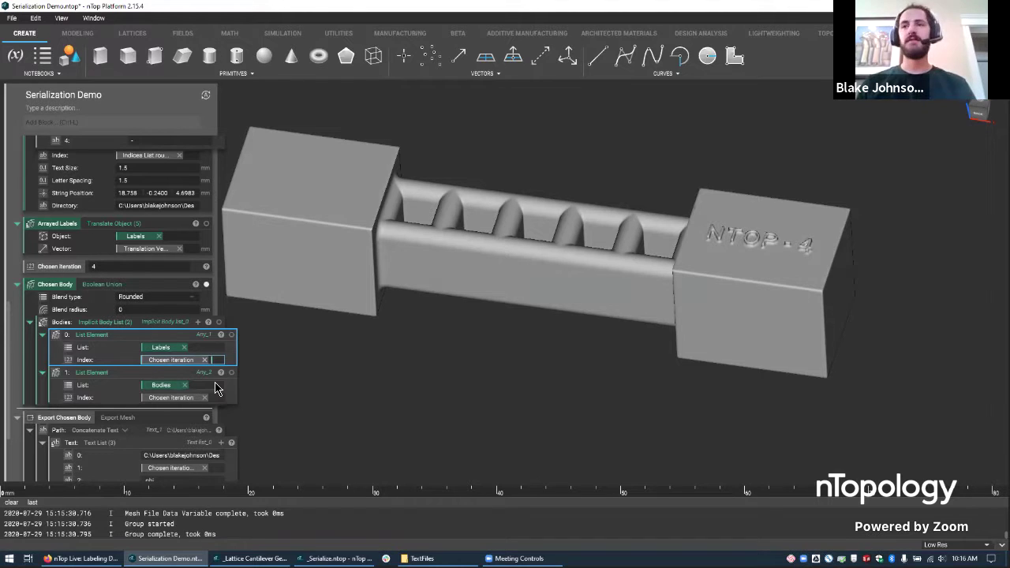
pyautogui.click(165, 328)
pyautogui.click(166, 338)
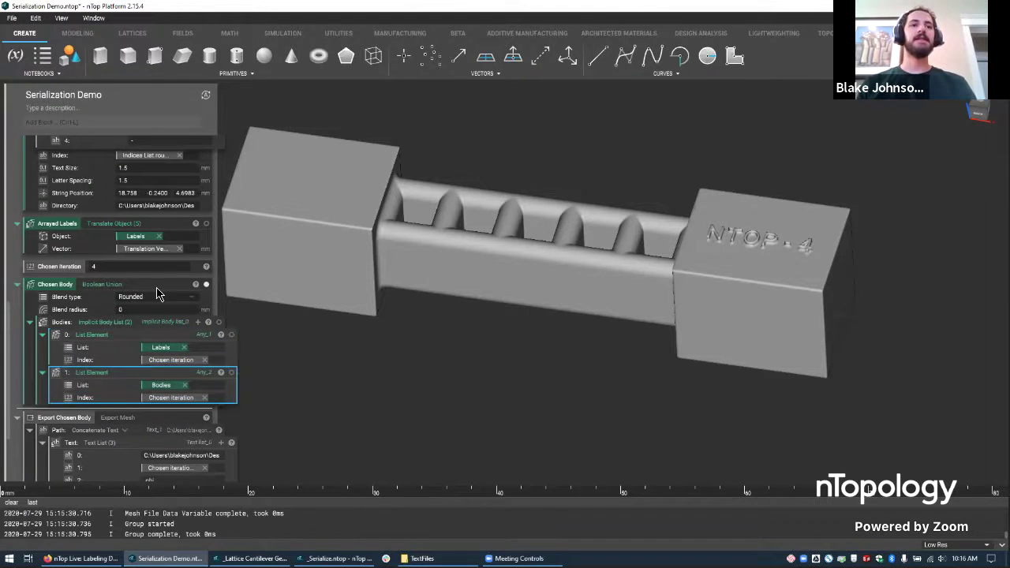
# Step: Examine the Chosen Body geometry and the Export Chosen Body block that meshes and exports it
pyautogui.click(754, 332)
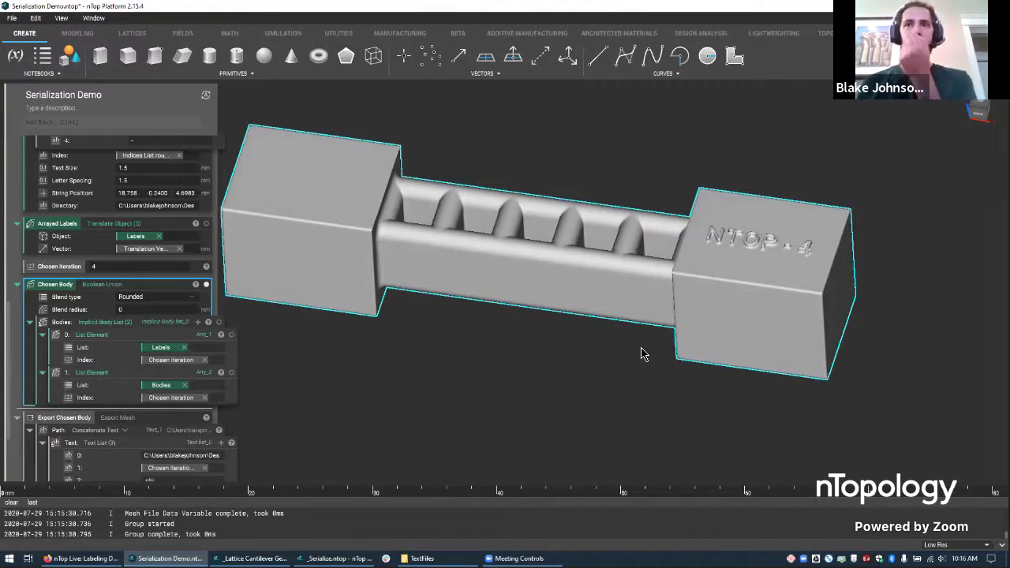
pyautogui.scroll(-3, 127, 357)
pyautogui.scroll(-2, 369, 372)
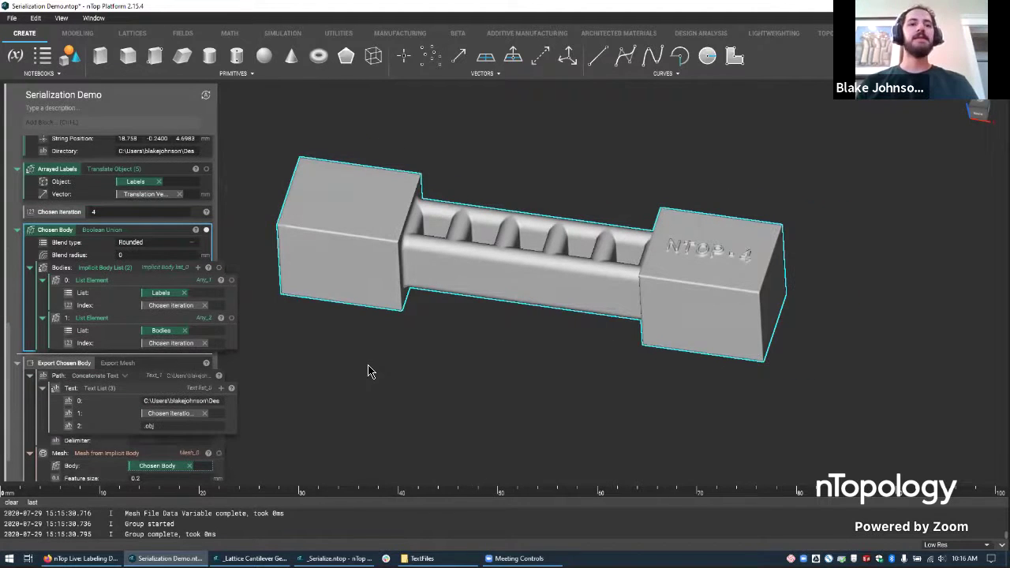
pyautogui.scroll(-3, 55, 326)
pyautogui.click(147, 320)
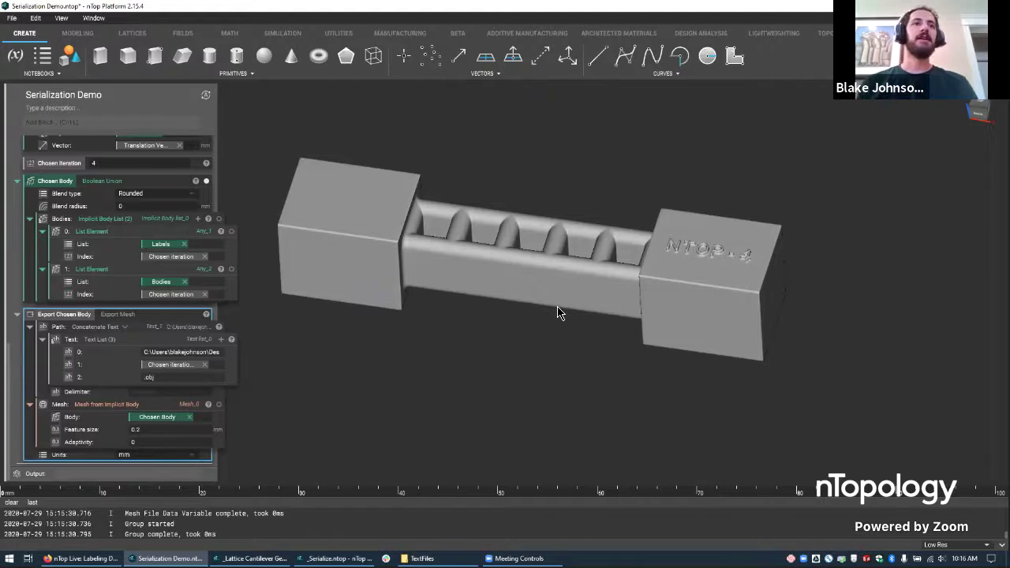
# Step: Set the Chosen Iteration to 0 and then to 1 to regenerate and export each chosen body
pyautogui.click(131, 163)
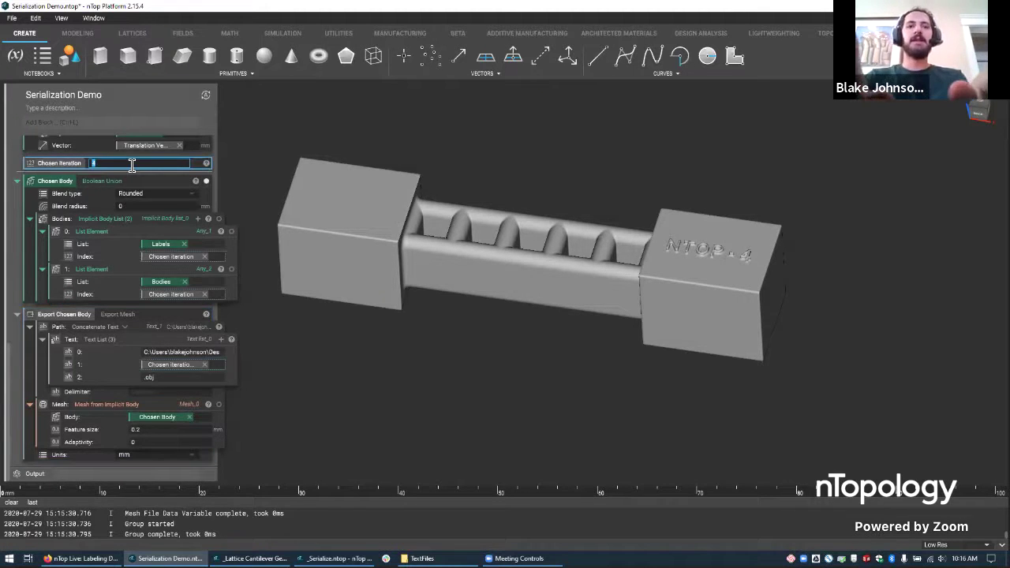
pyautogui.write('0')
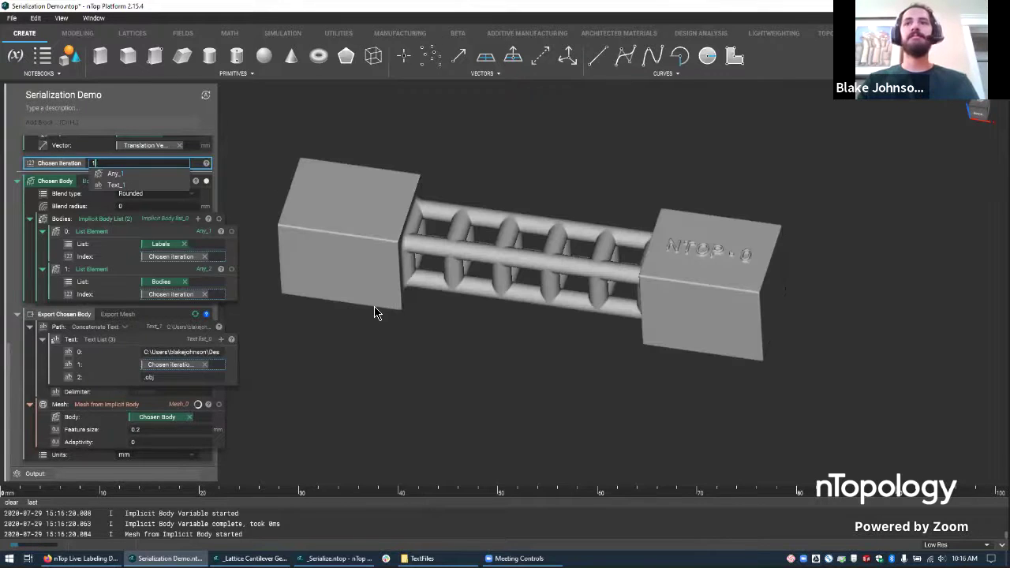
pyautogui.write('1')
pyautogui.press('Return')
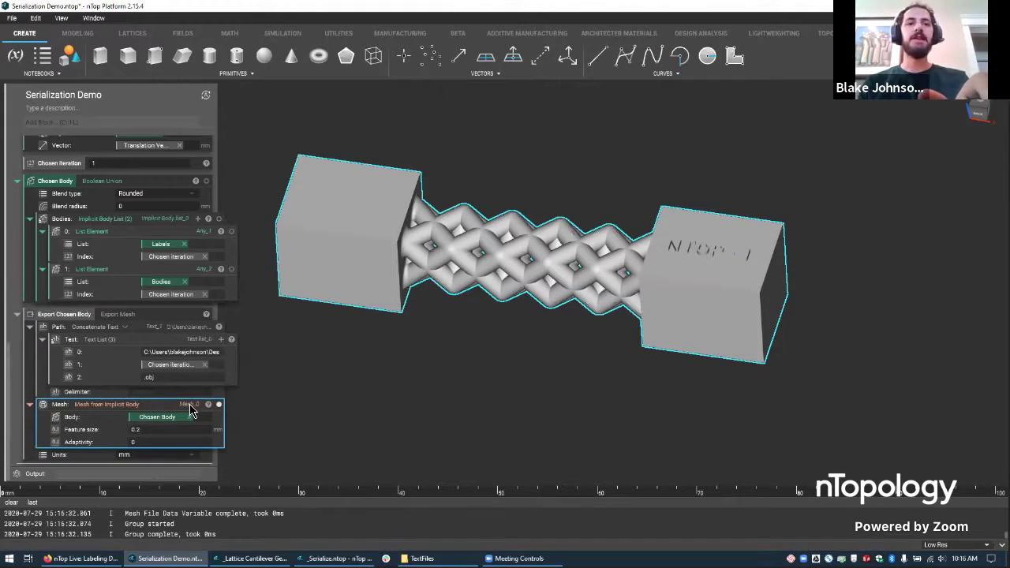
# Step: Hide the export mesh preview and open the properties of the concatenated export Path text
pyautogui.click(219, 404)
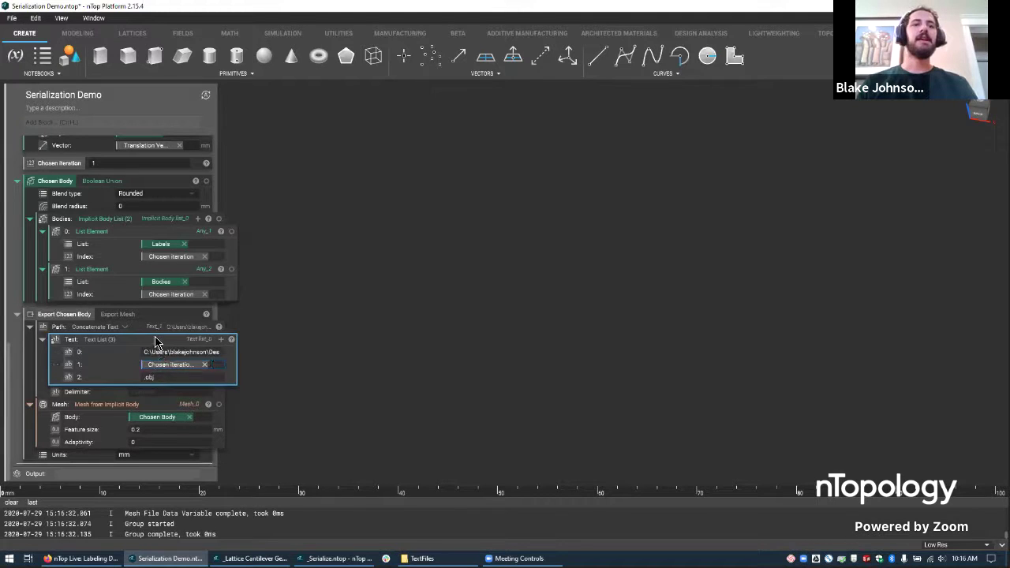
pyautogui.moveTo(160, 345); pyautogui.dragTo(162, 335)
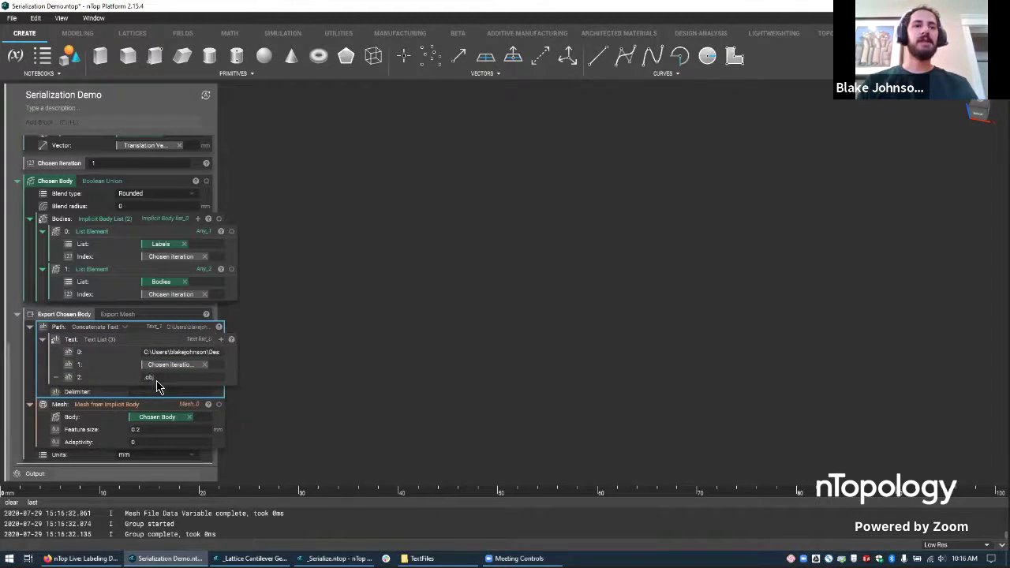
pyautogui.click(220, 327)
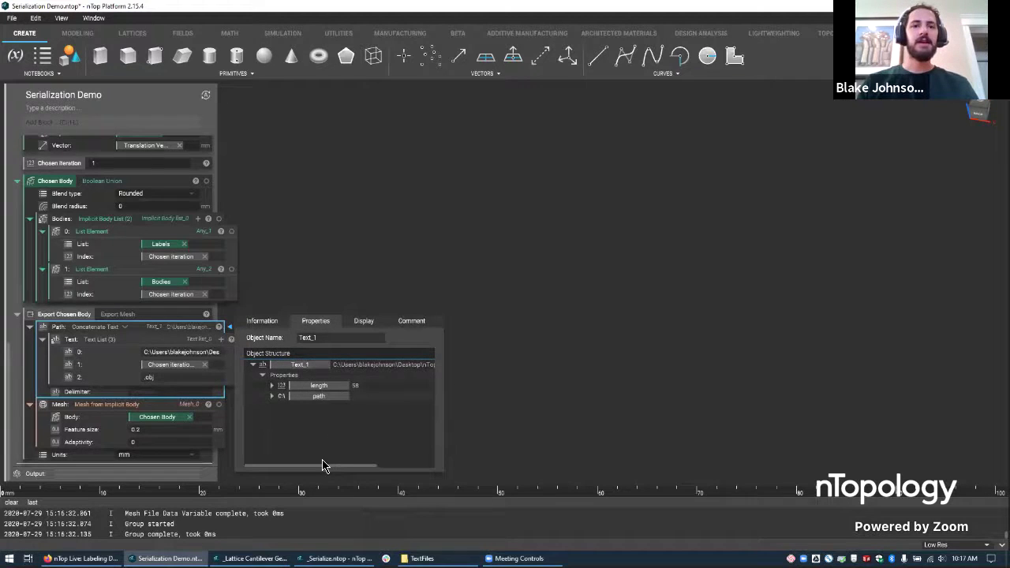
# Step: Check the full export path text, and set the Chosen Iteration to 2 to regenerate and export that body
pyautogui.moveTo(316, 470); pyautogui.dragTo(377, 472)
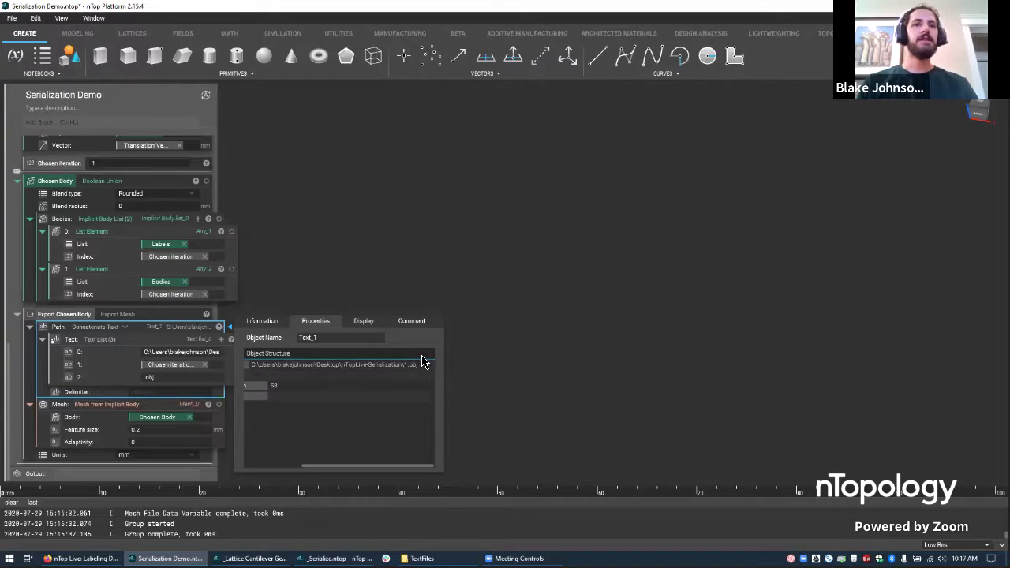
pyautogui.click(138, 164)
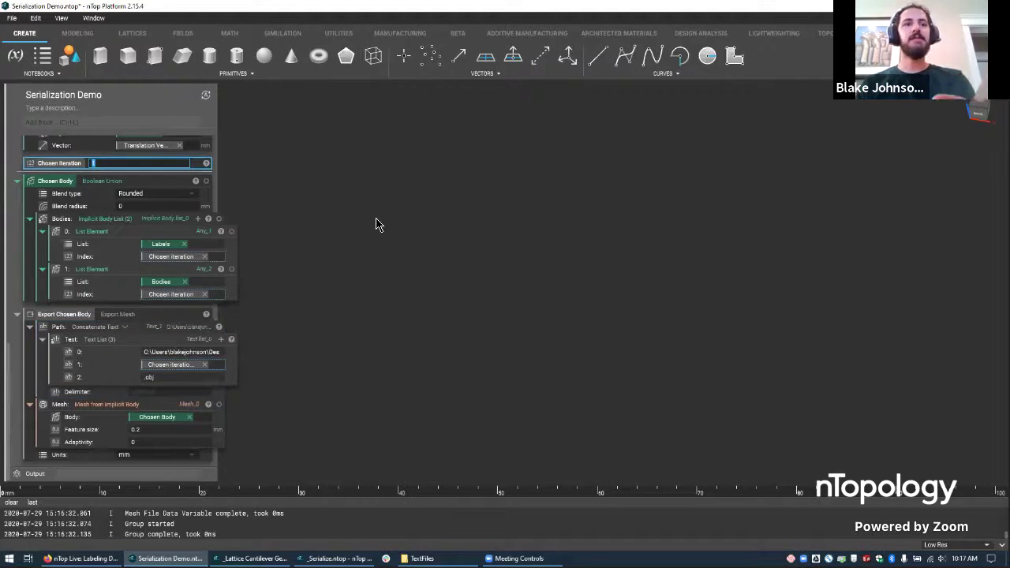
pyautogui.write('2')
pyautogui.press('Return')
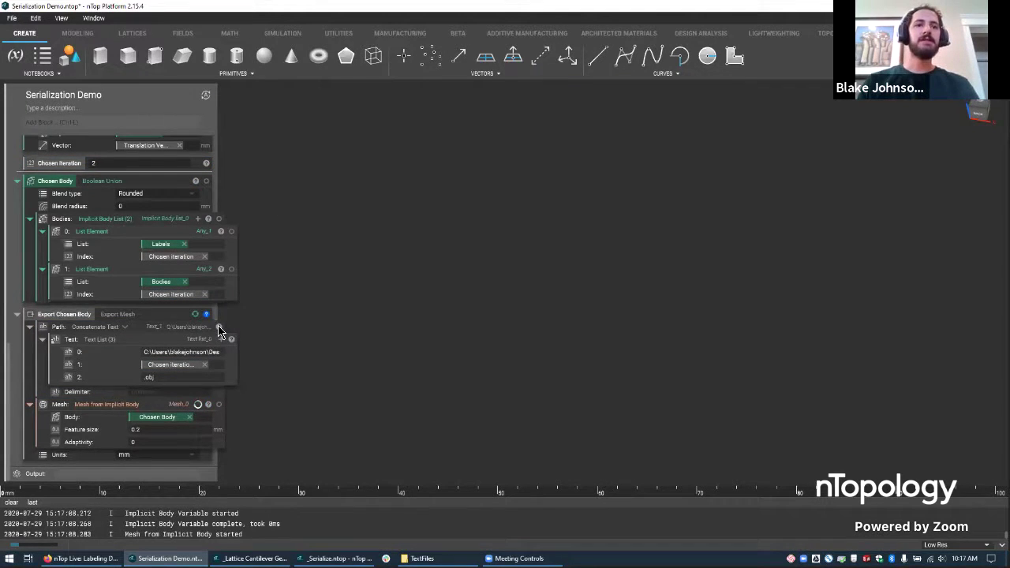
pyautogui.click(218, 327)
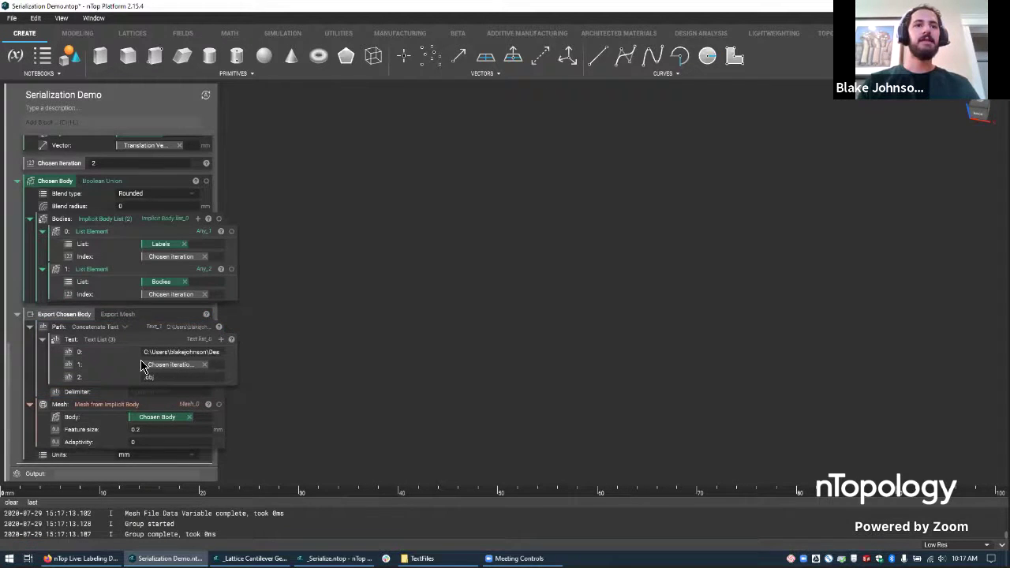
pyautogui.click(136, 316)
# Step: Switch to File Explorer and look at the exported OBJ files in the nTopLive-Serialization folder
pyautogui.click(419, 558)
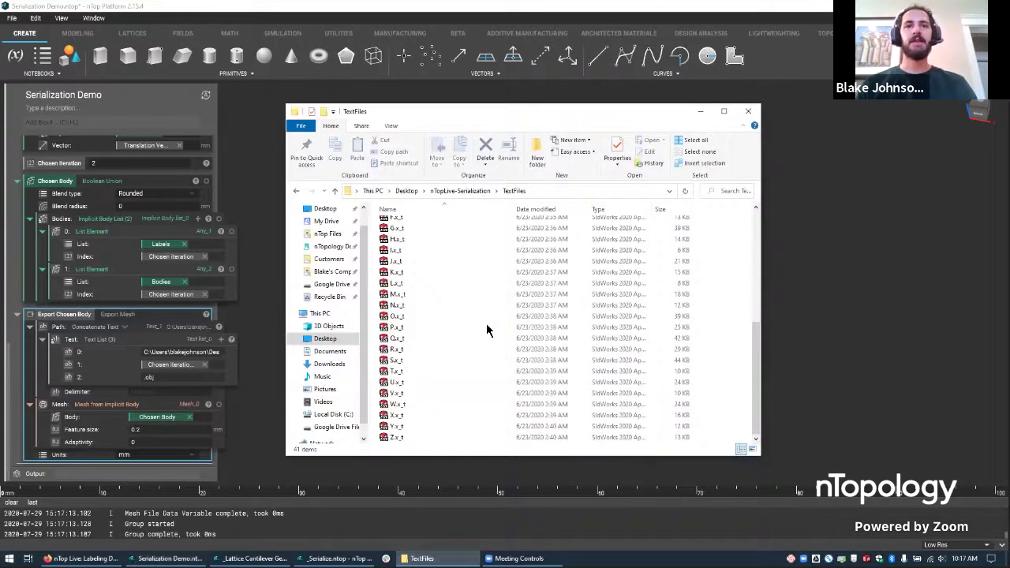
pyautogui.click(460, 191)
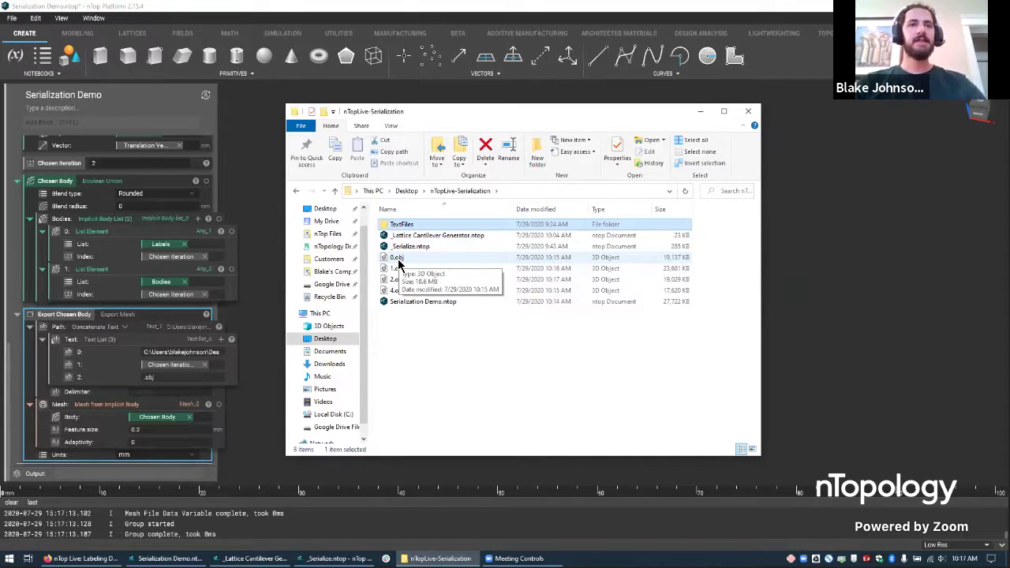
pyautogui.click(898, 402)
# Step: Display the Bodies and Arrayed Bodies geometry and examine the stacked lattice cantilevers
pyautogui.scroll(5, 44, 253)
pyautogui.click(85, 175)
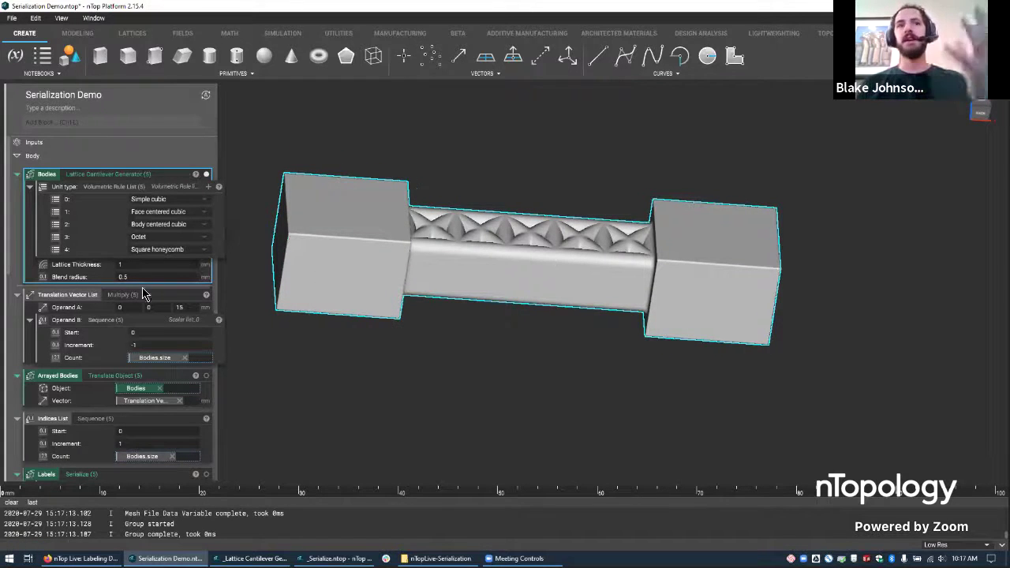
pyautogui.click(66, 380)
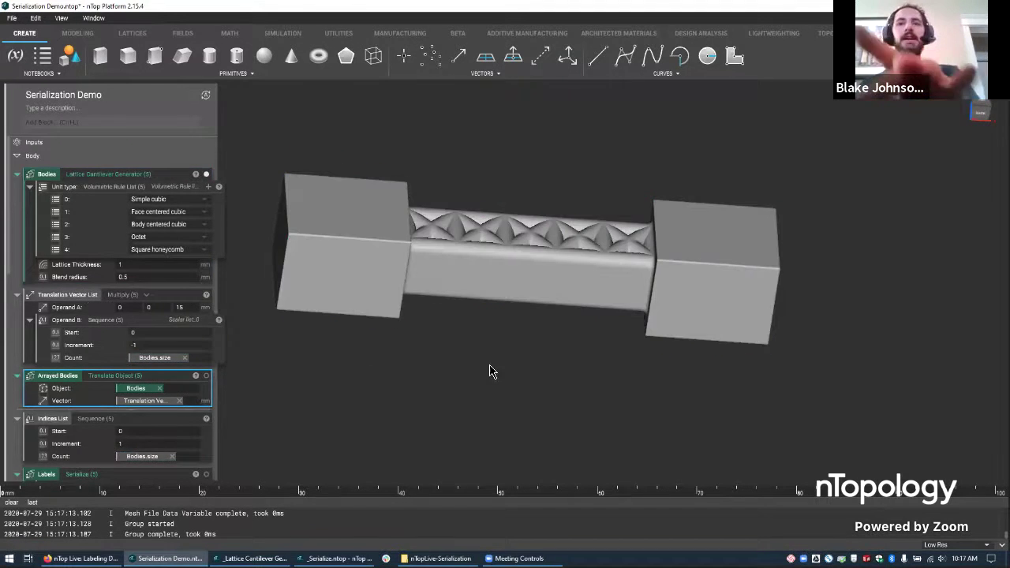
pyautogui.moveTo(540, 334); pyautogui.dragTo(545, 234, button='middle')
pyautogui.scroll(-3, 582, 344)
pyautogui.moveTo(582, 347); pyautogui.dragTo(624, 283, button='middle')
pyautogui.scroll(-2, 157, 331)
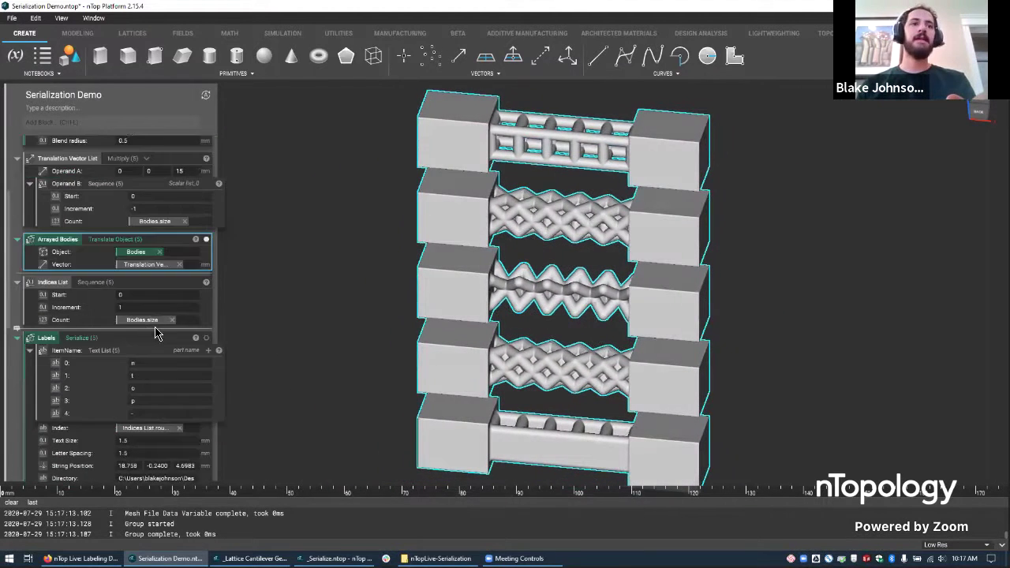
# Step: Examine the Translation Vector List block and the spacing of the arrayed cantilevers
pyautogui.click(71, 243)
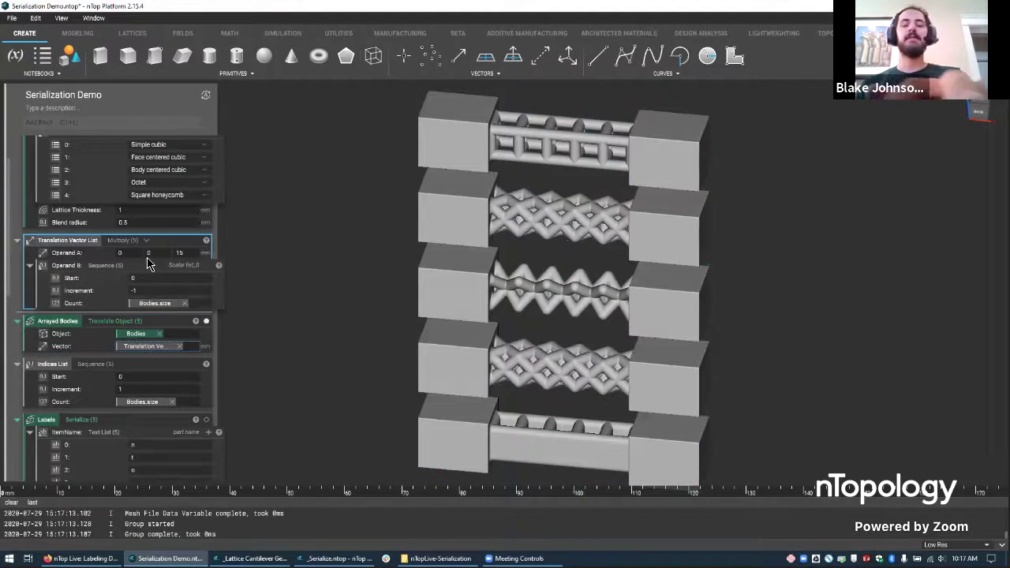
pyautogui.moveTo(595, 339); pyautogui.dragTo(521, 319, button='middle')
pyautogui.moveTo(521, 319)
pyautogui.mouseDown(button='right')
pyautogui.moveTo(541, 344)
pyautogui.moveTo(521, 324)
pyautogui.mouseUp(button='right')
pyautogui.moveTo(501, 254); pyautogui.dragTo(504, 241, button='right')
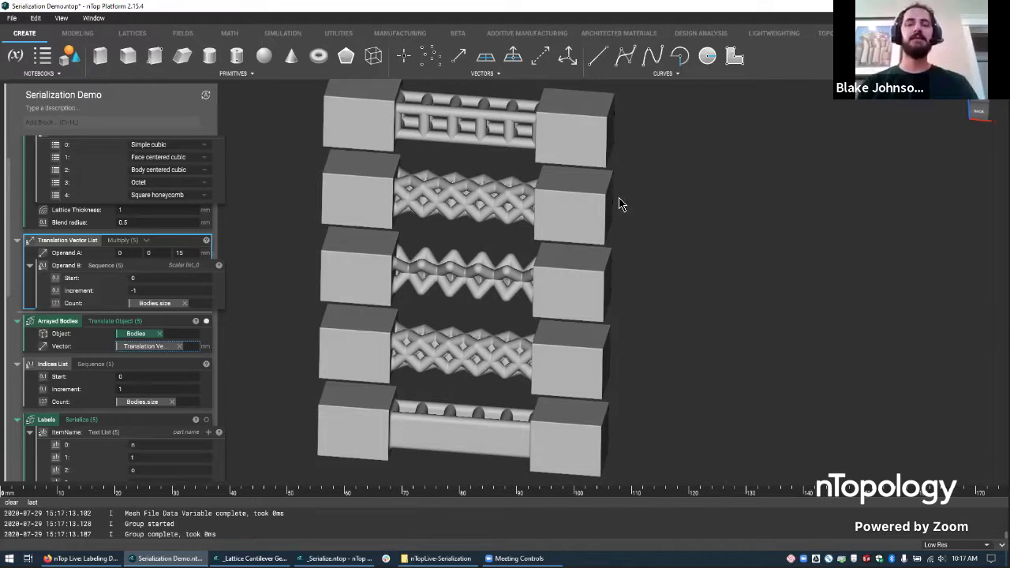
# Step: Show the Arrayed Labels on the cantilevers and review the Labels, Chosen Iteration, Chosen Body and Export Chosen Body blocks
pyautogui.scroll(-2, 126, 349)
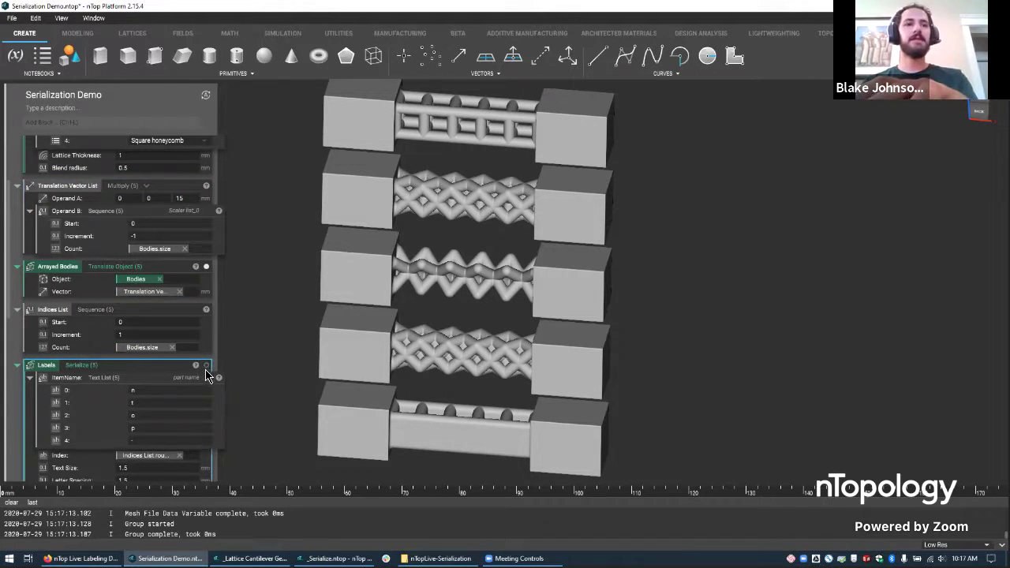
pyautogui.scroll(-1, 205, 375)
pyautogui.scroll(-2, 204, 436)
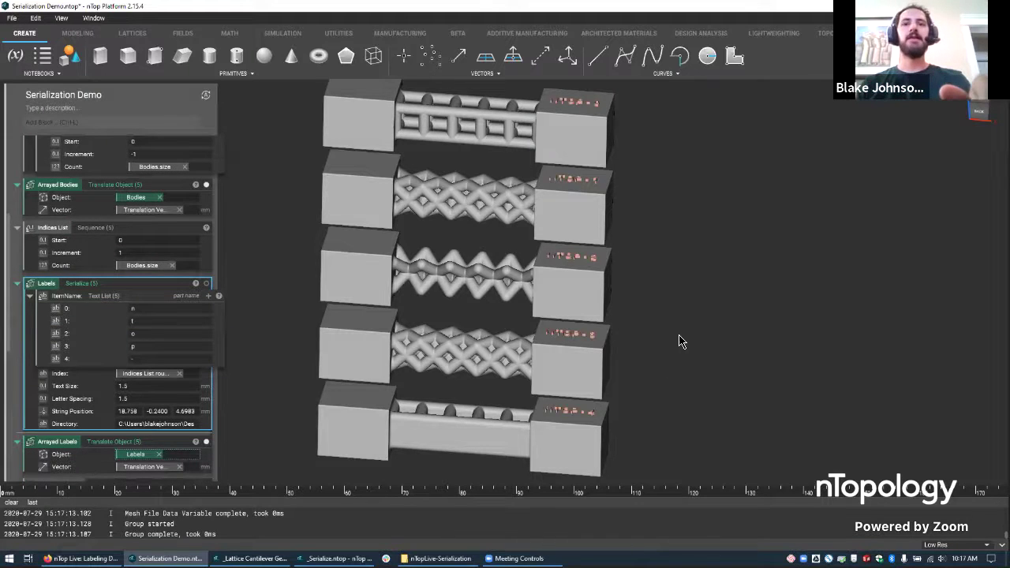
pyautogui.scroll(-8, 40, 388)
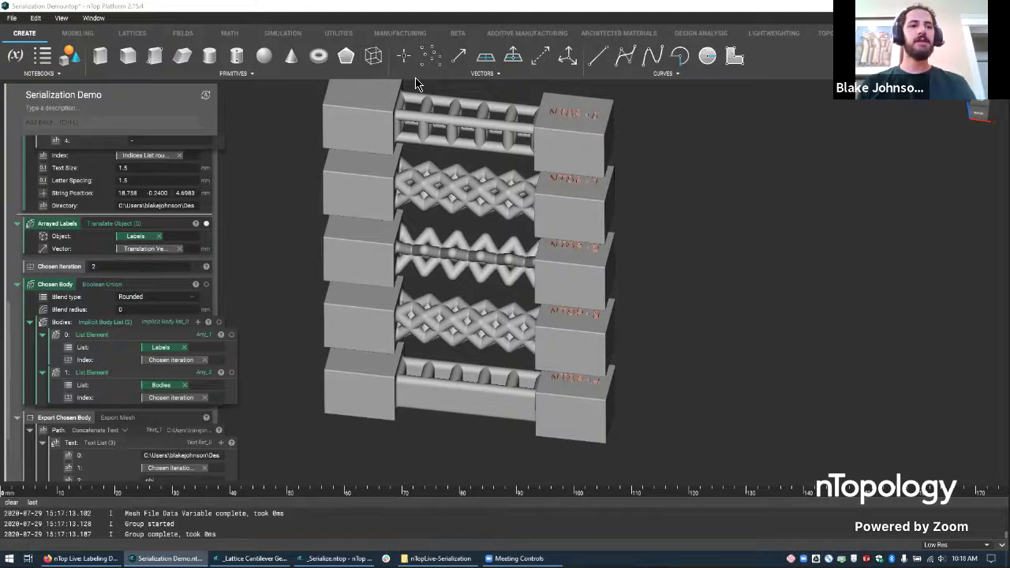
# Step: Switch to the browser to check the YouTube live chat, and return to nTop Platform
pyautogui.click(82, 558)
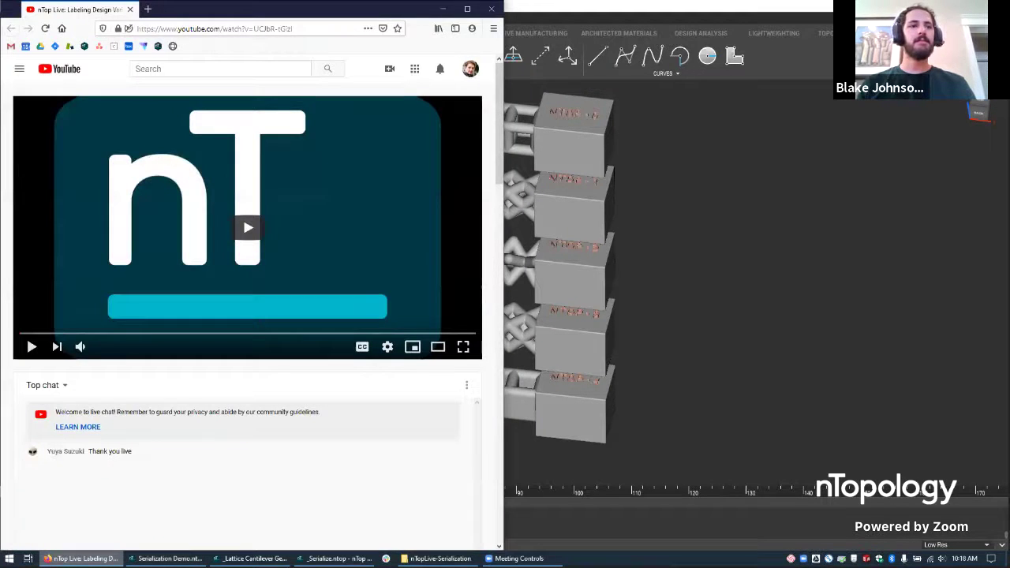
pyautogui.click(691, 386)
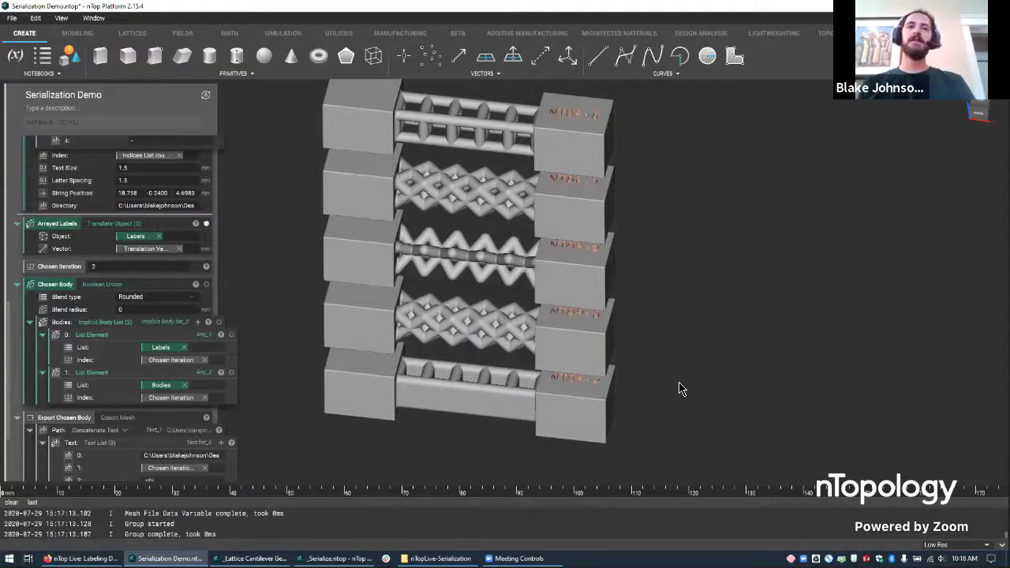